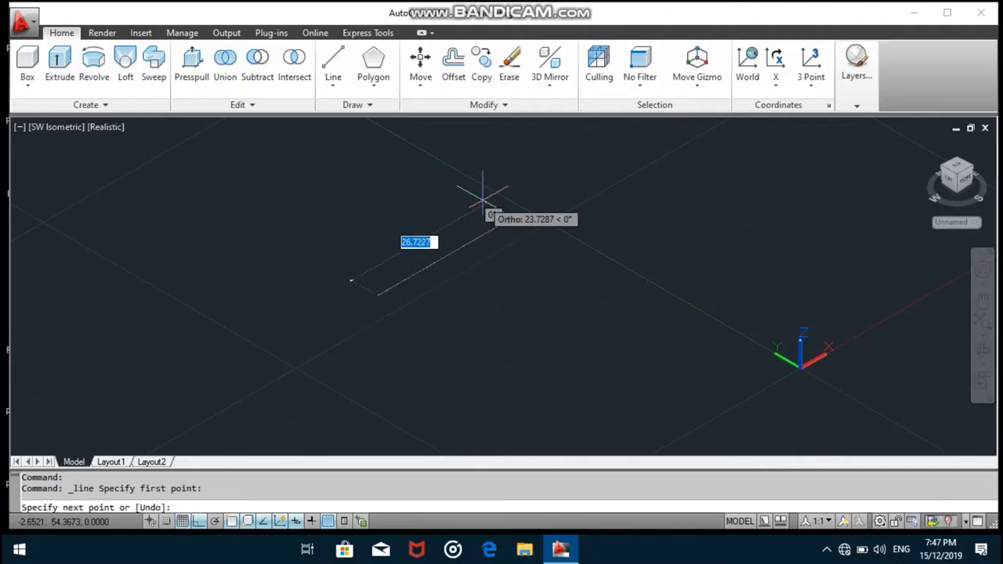
Step: Draw a 13-unit line
type("13")
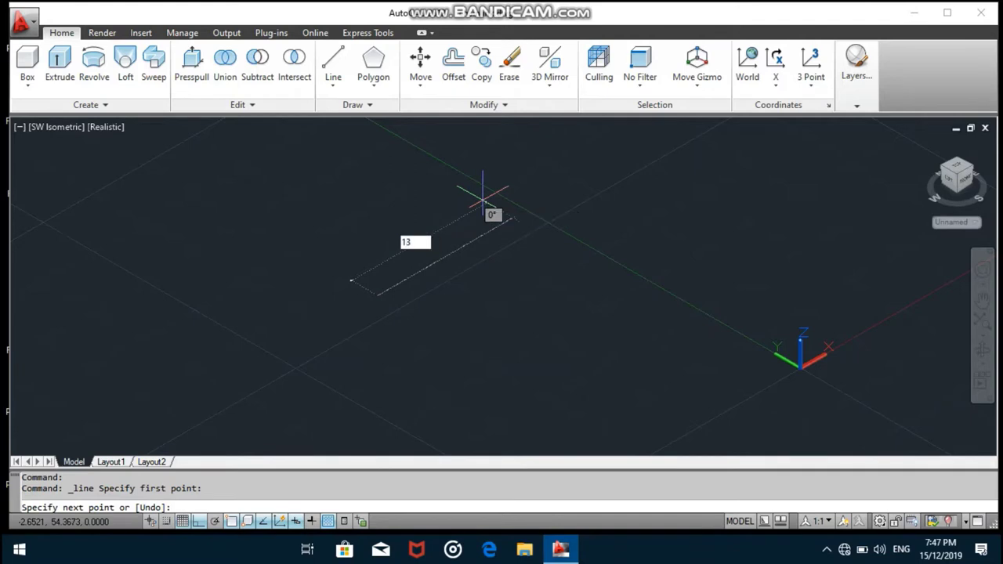
key("Return")
key("Escape")
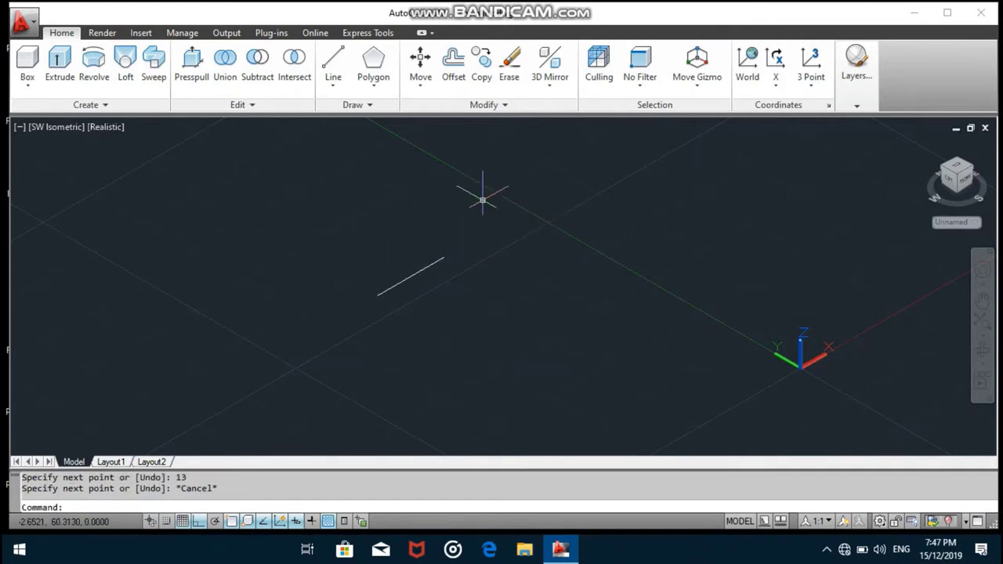
scroll(485, 228, "up", 2)
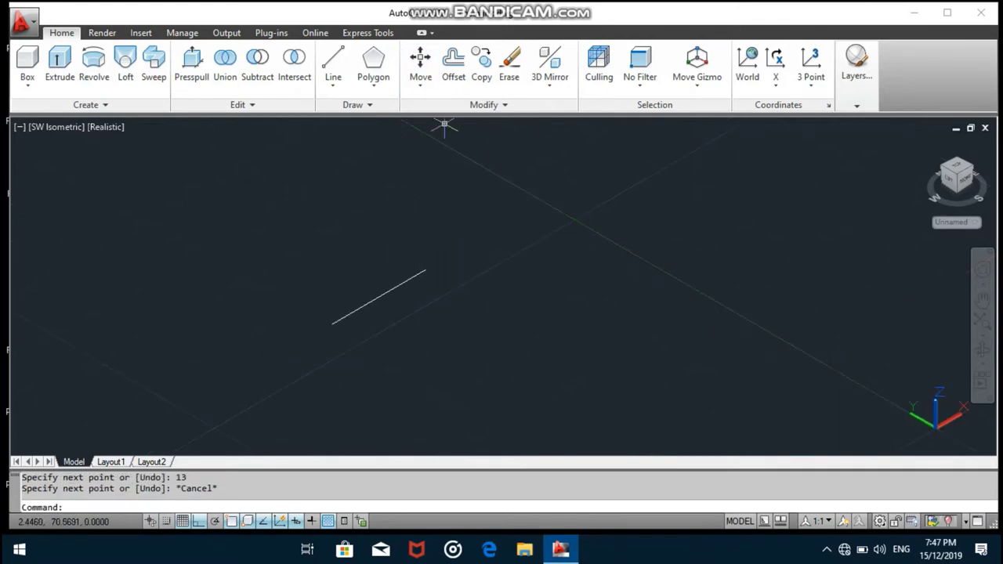
Step: Draw diameter-8 circles centred on both ends of the line
left_click(373, 84)
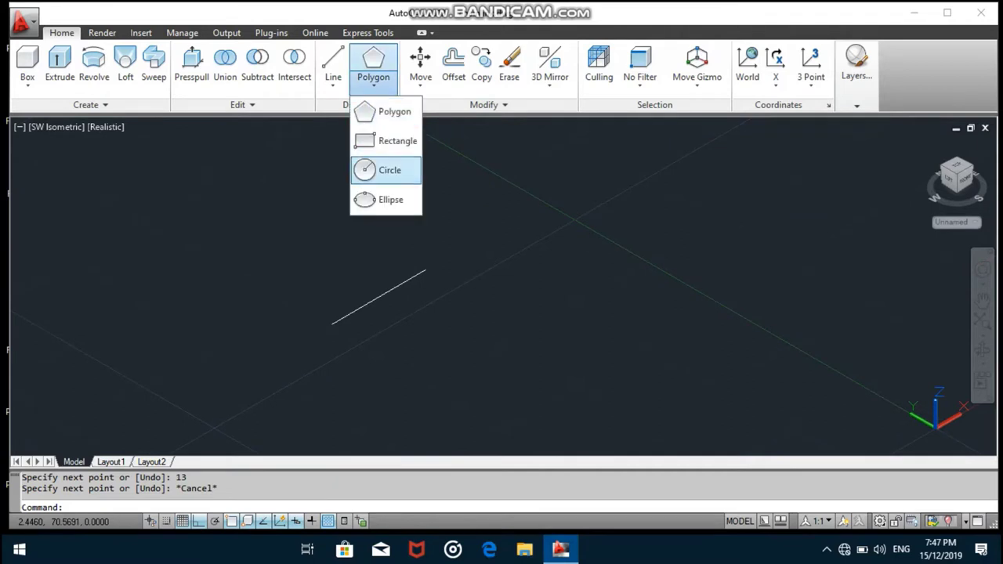
left_click(384, 170)
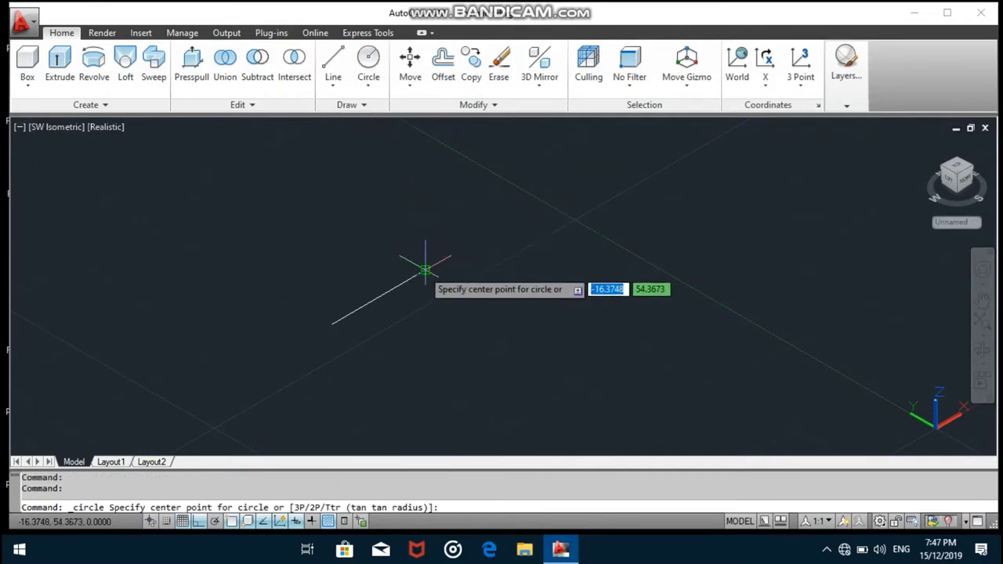
left_click(424, 271)
type("d")
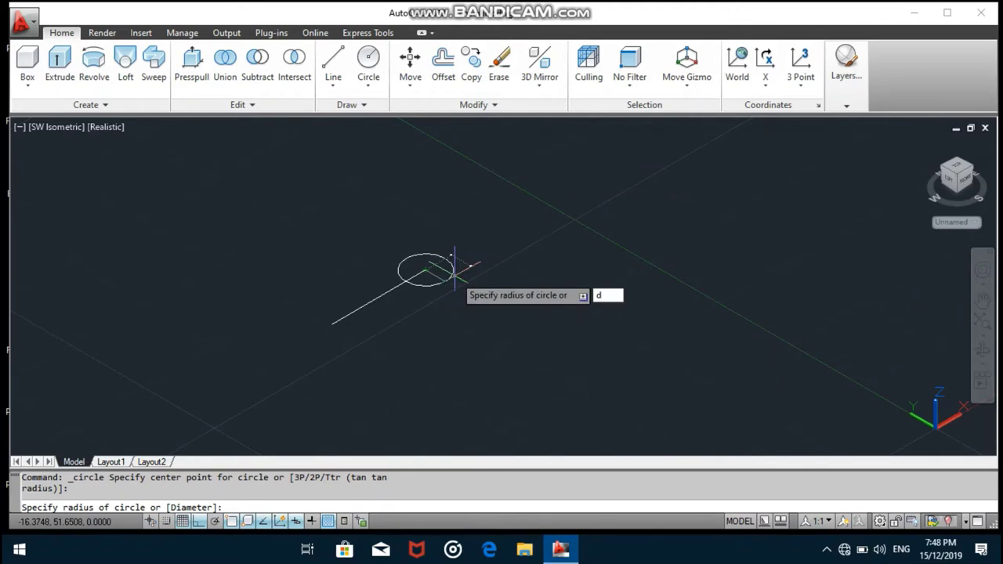
key("Return")
type("8")
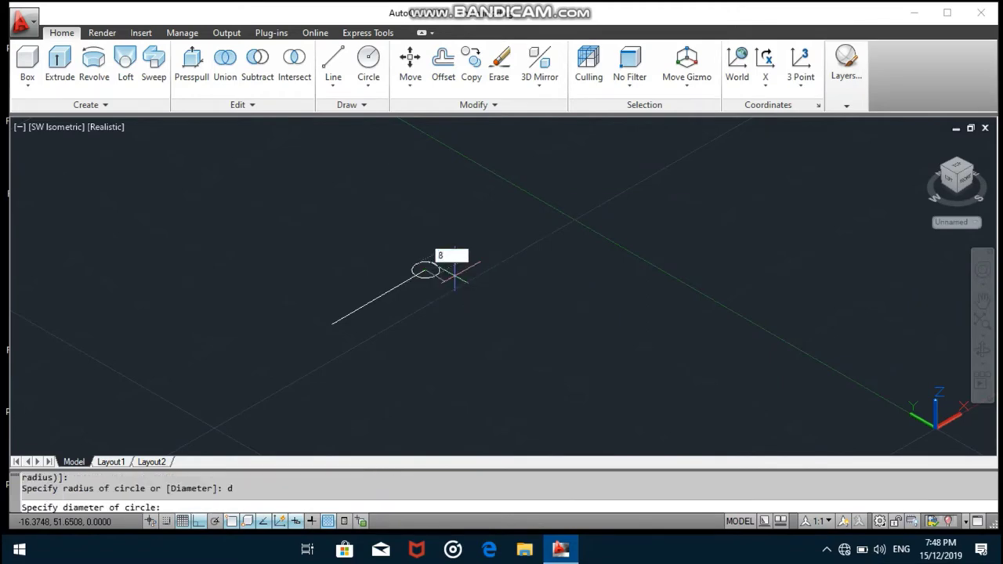
key("Return")
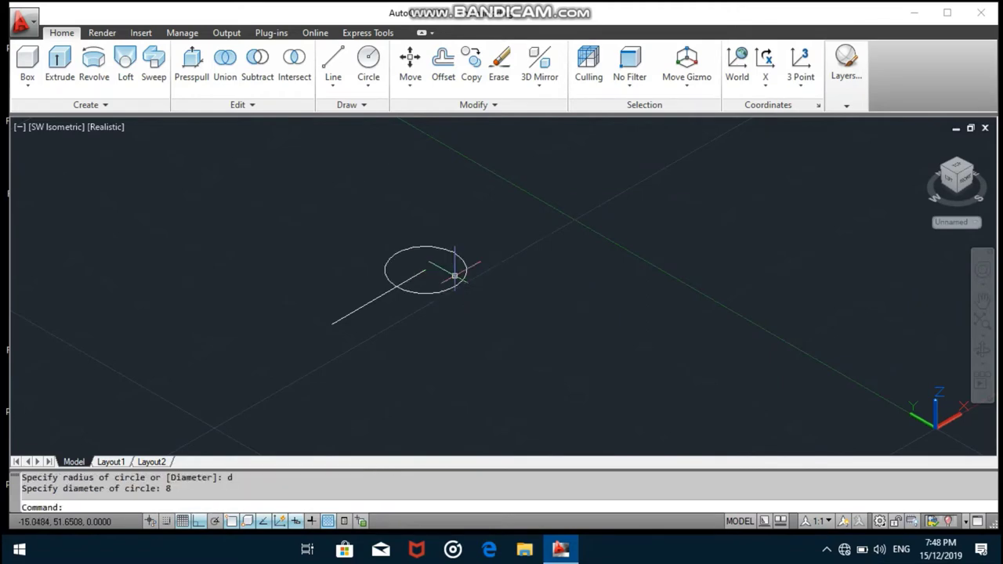
key("Return")
left_click(332, 323)
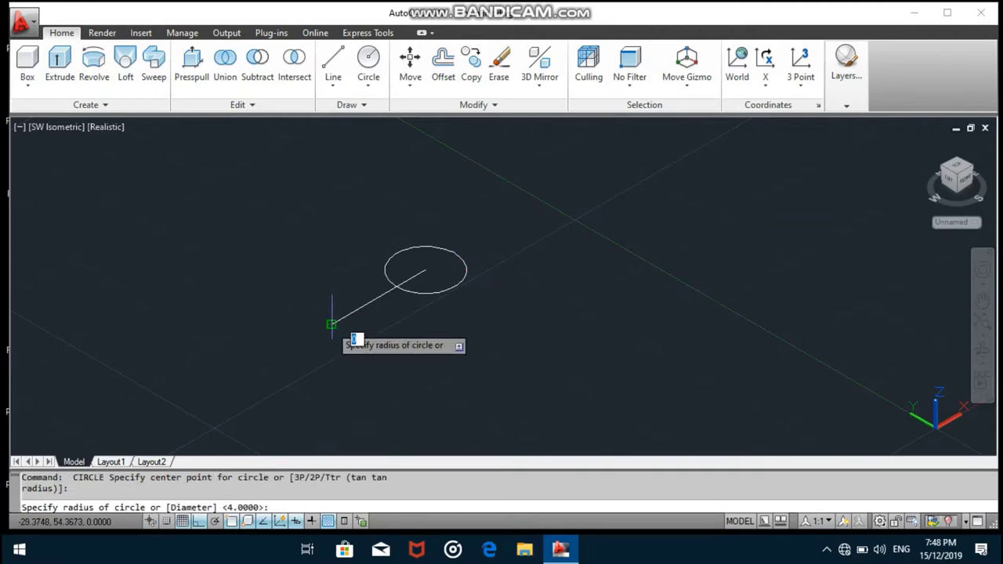
type("d")
key("Return")
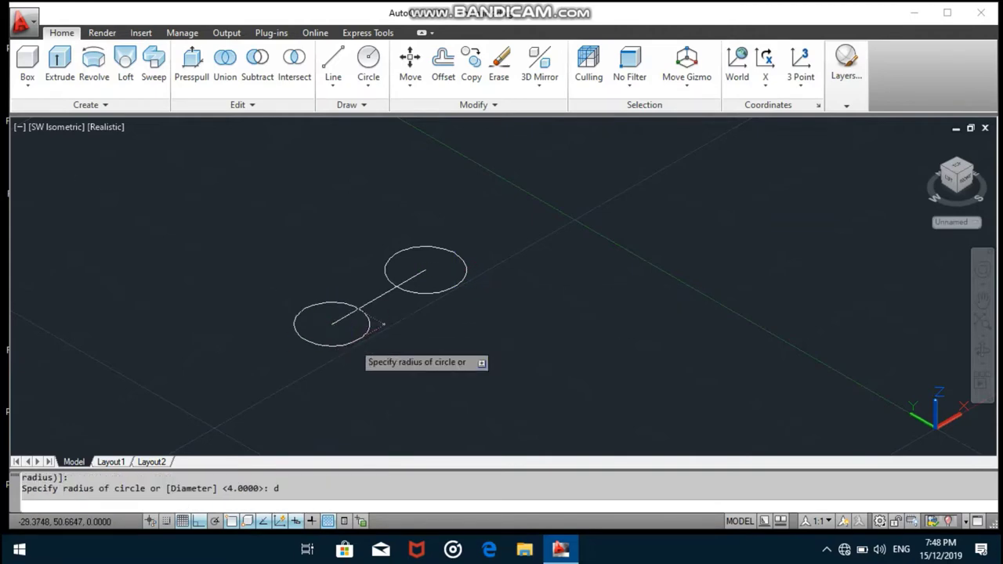
type("8")
key("Return")
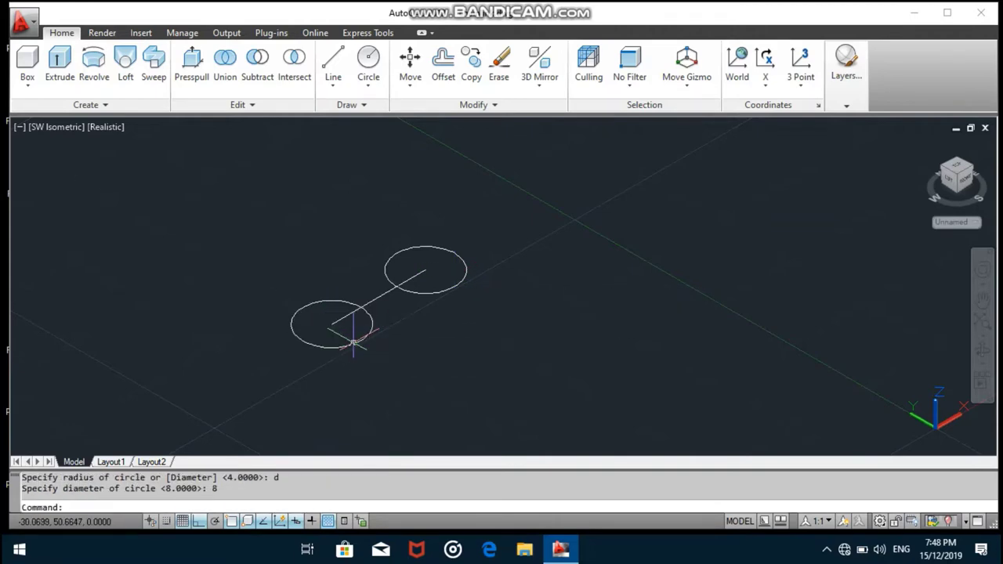
Step: Add concentric diameter-4 circles inside both diameter-8 circles
key("Return")
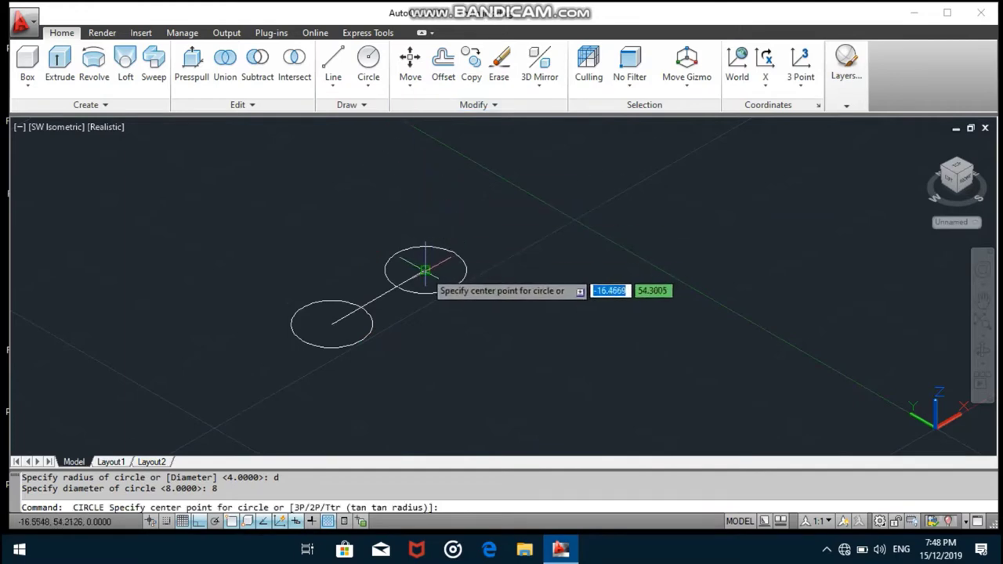
left_click(424, 270)
type("d")
key("Return")
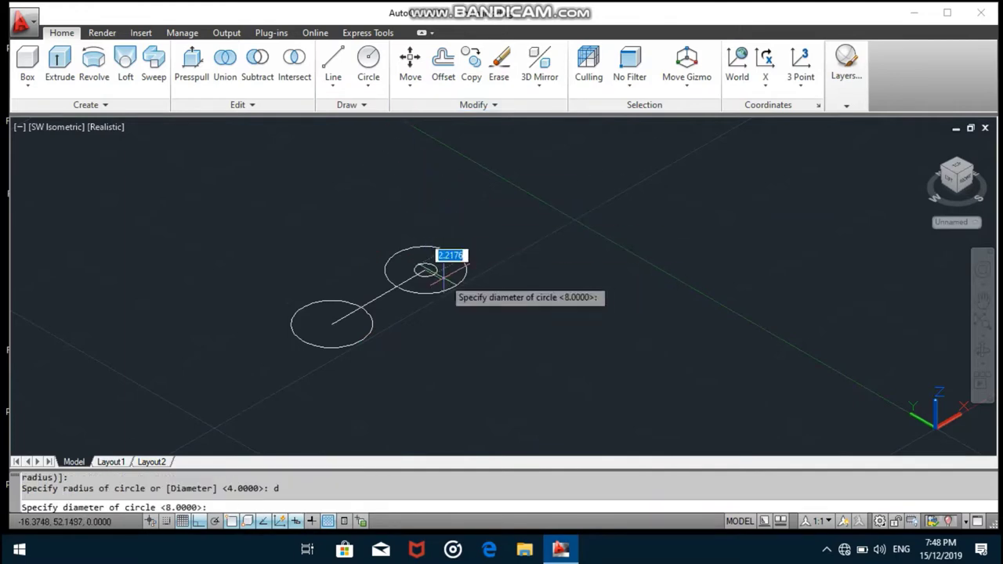
type("4")
key("Return")
key("Return")
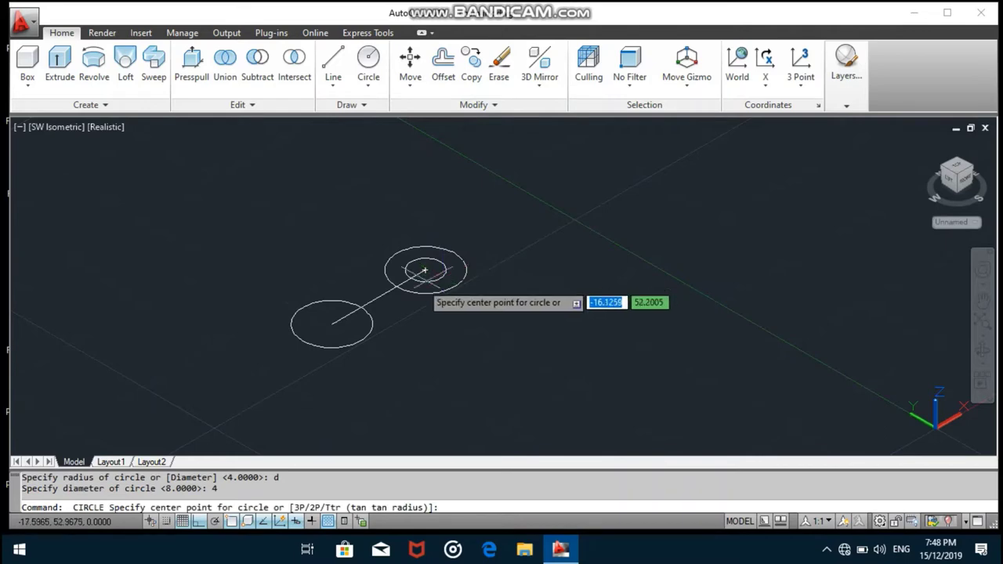
left_click(332, 323)
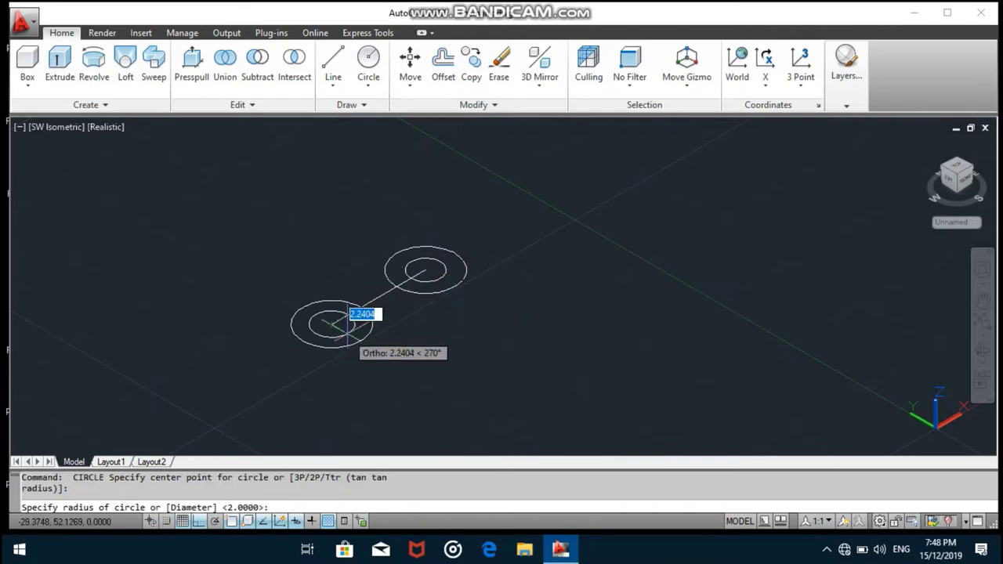
type("d")
key("Return")
type("4")
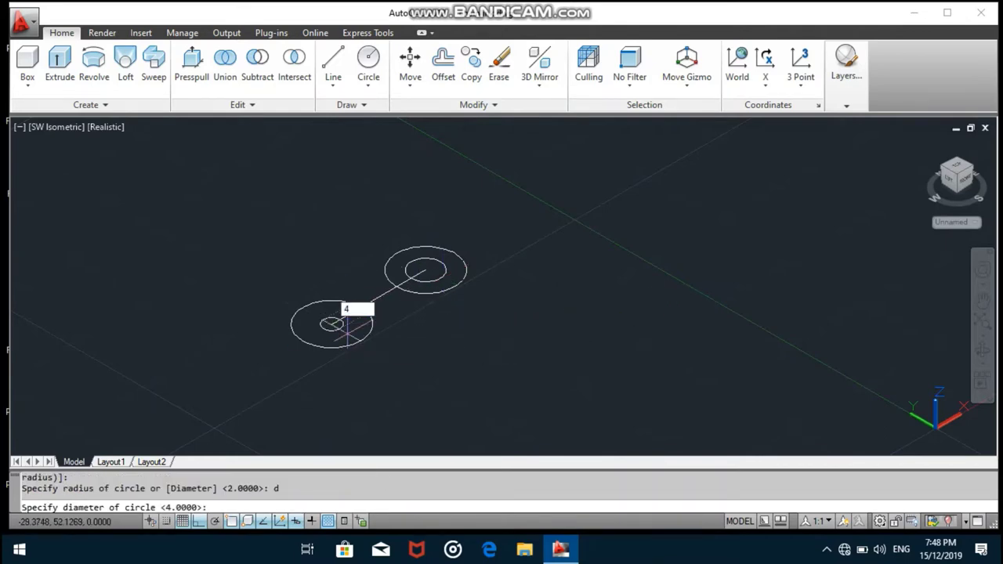
key("Return")
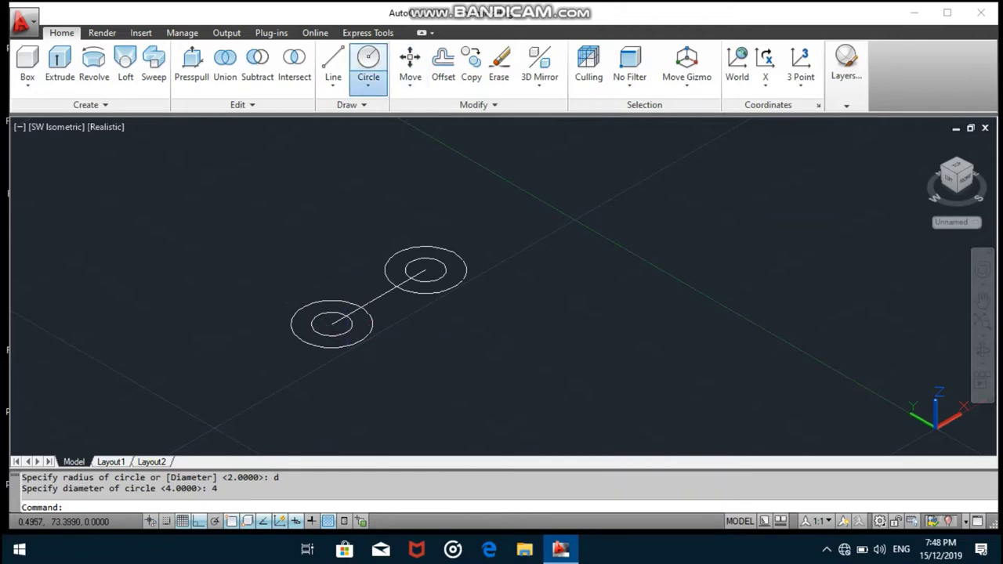
left_click(369, 85)
Step: Draw a radius-6 circle tangent to both outer circles on one side of the line
left_click(369, 167)
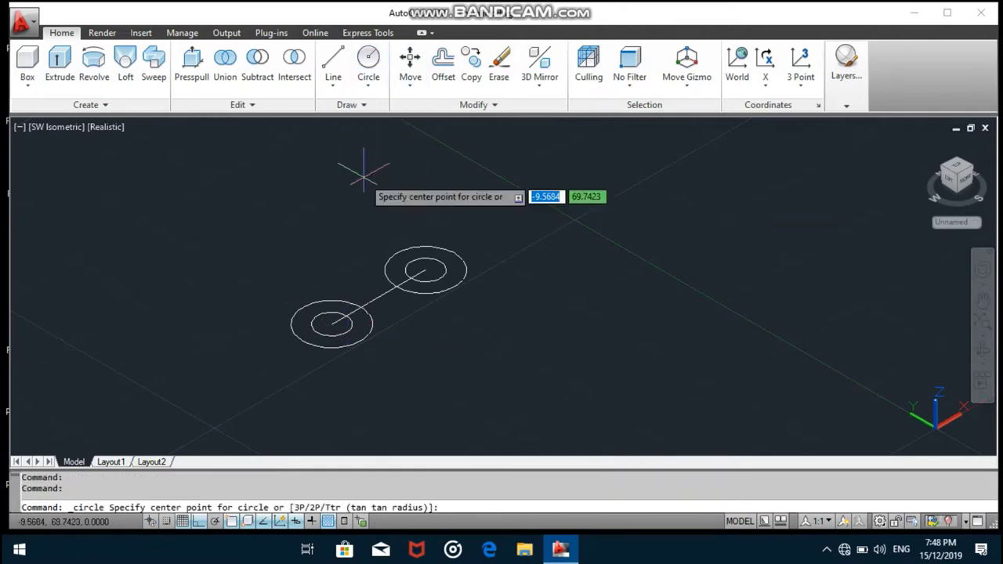
type("ttr")
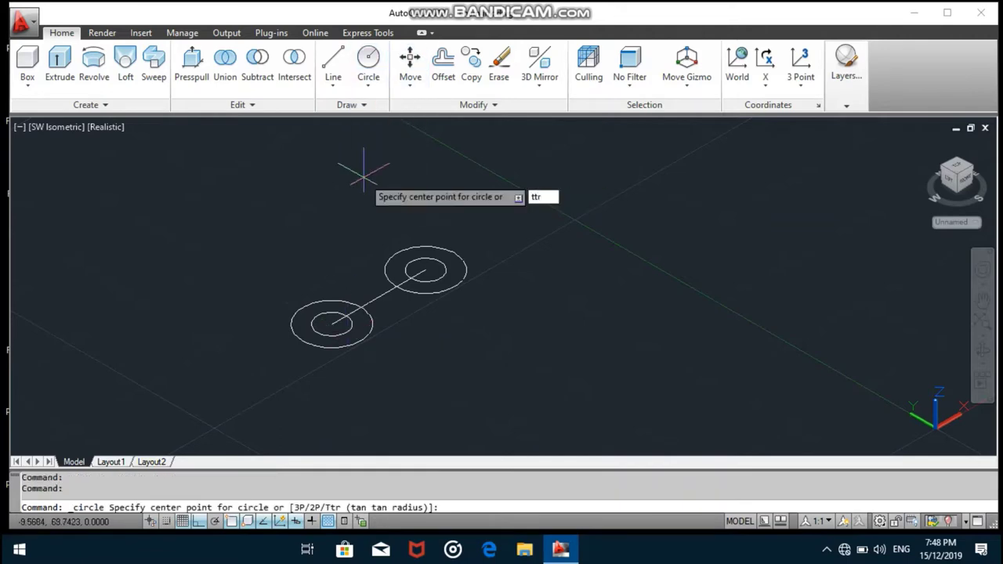
key("Return")
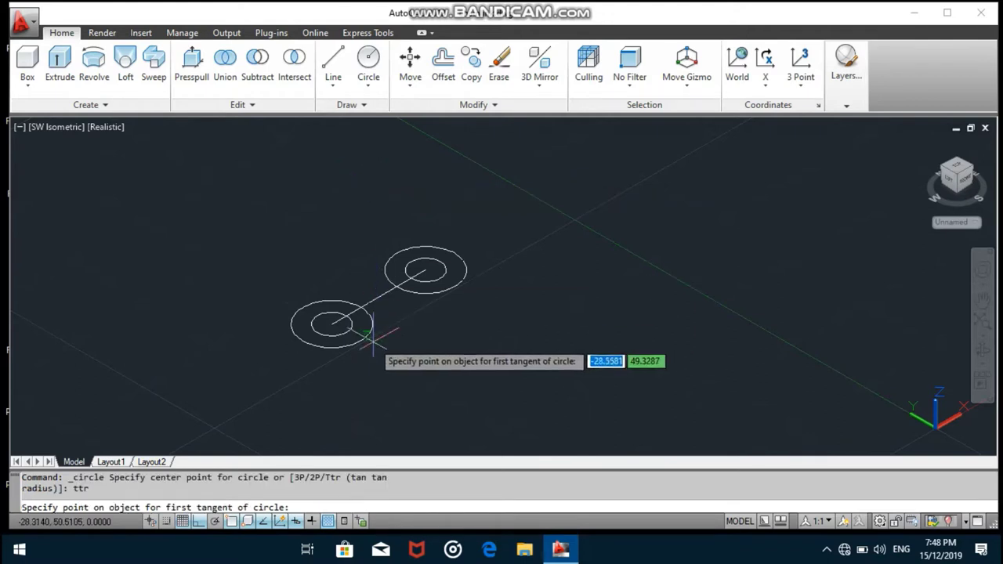
left_click(369, 332)
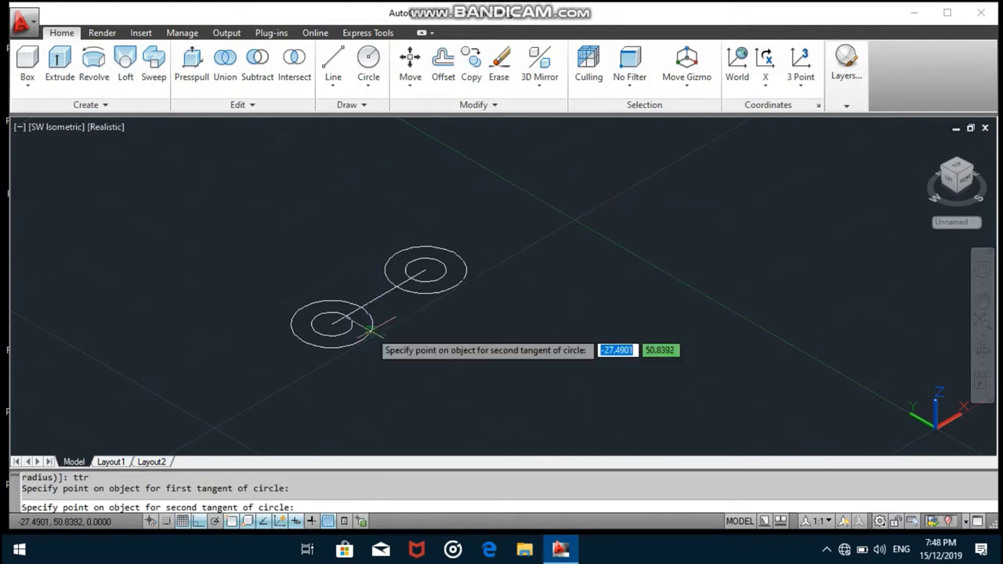
left_click(417, 294)
left_click(425, 270)
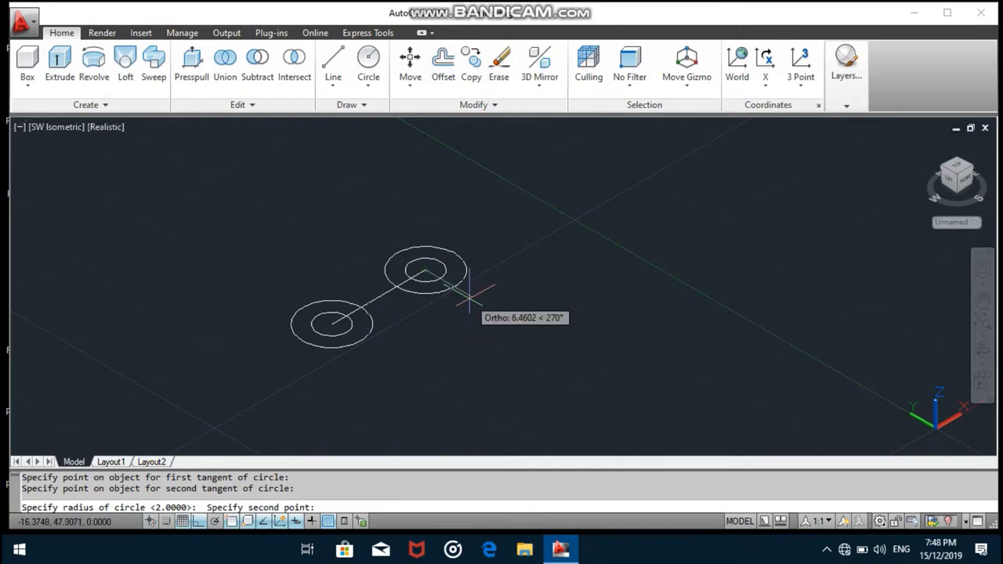
type(" 6")
key("Return")
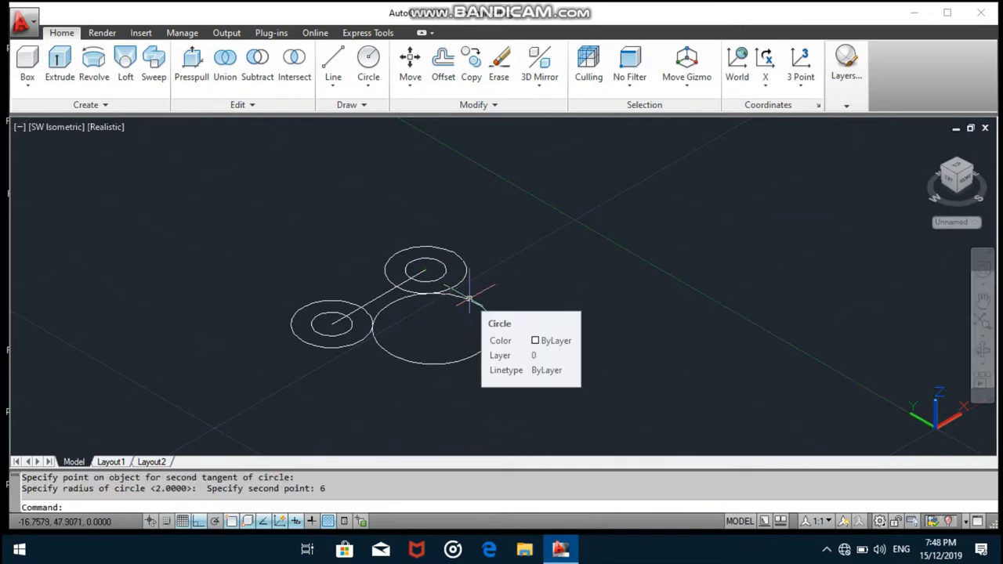
Step: Add the matching radius-6 tangent circle on the other side of the line
key("Return")
type("ttr")
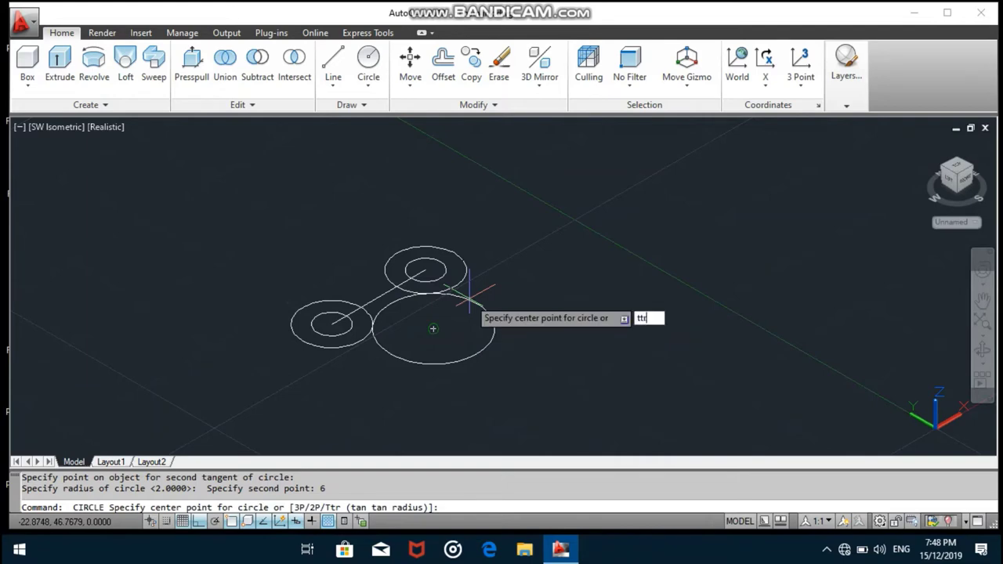
key("Return")
left_click(388, 264)
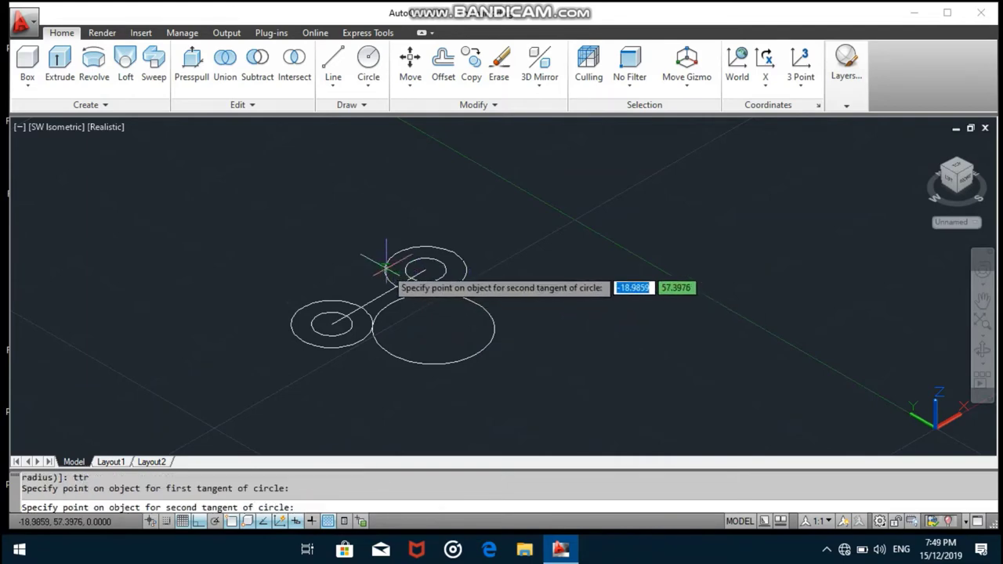
left_click(338, 296)
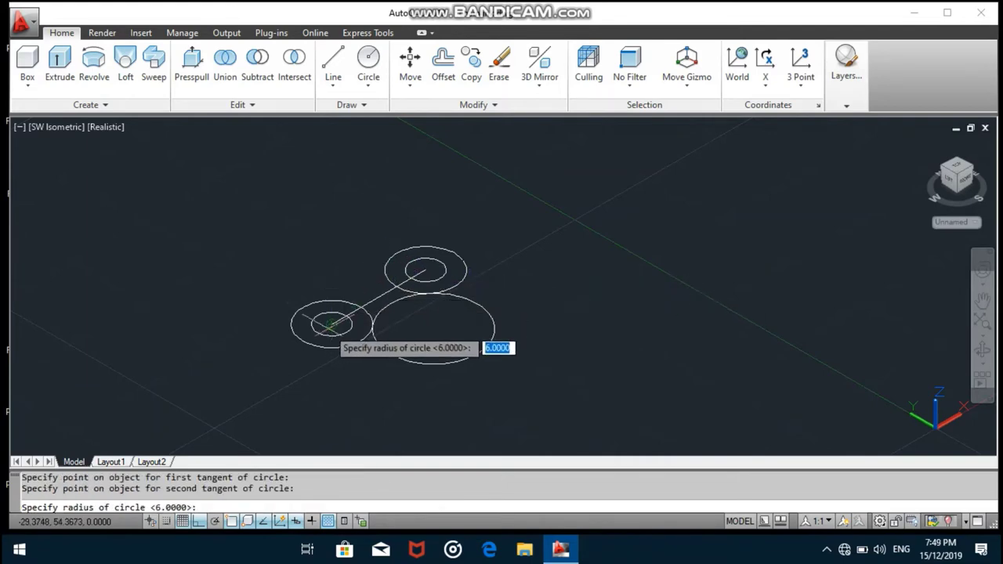
left_click(330, 323)
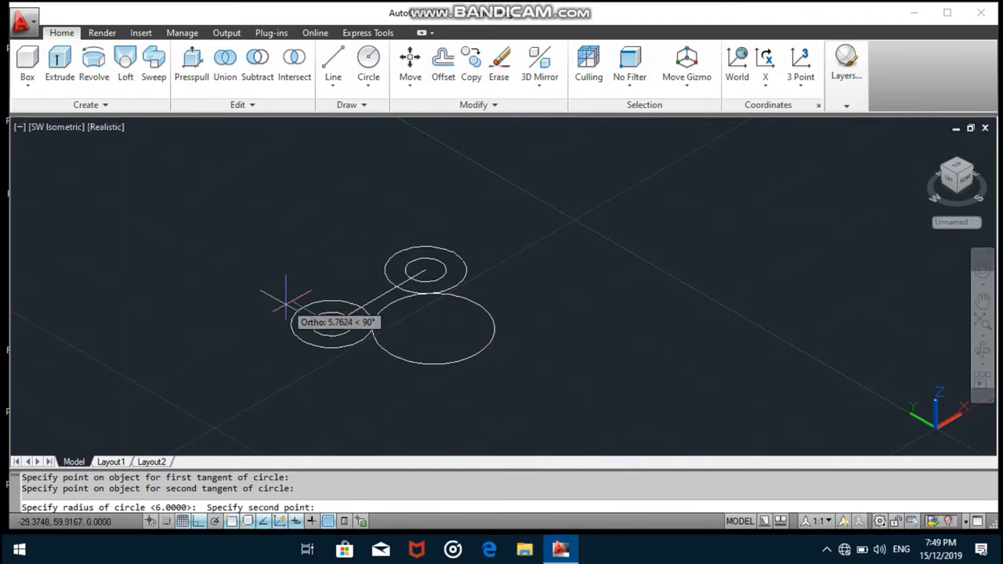
type("6")
key("Return")
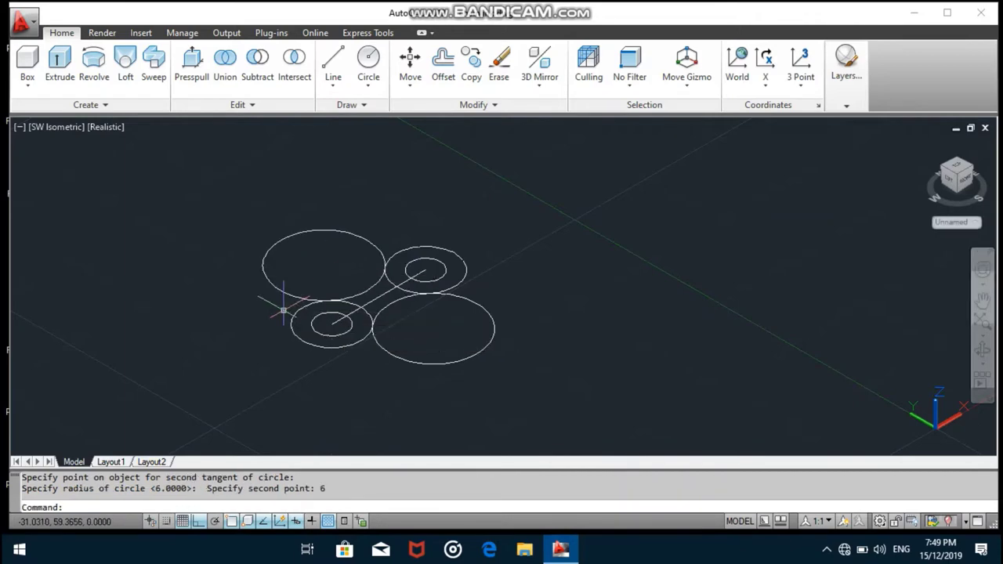
key("Escape")
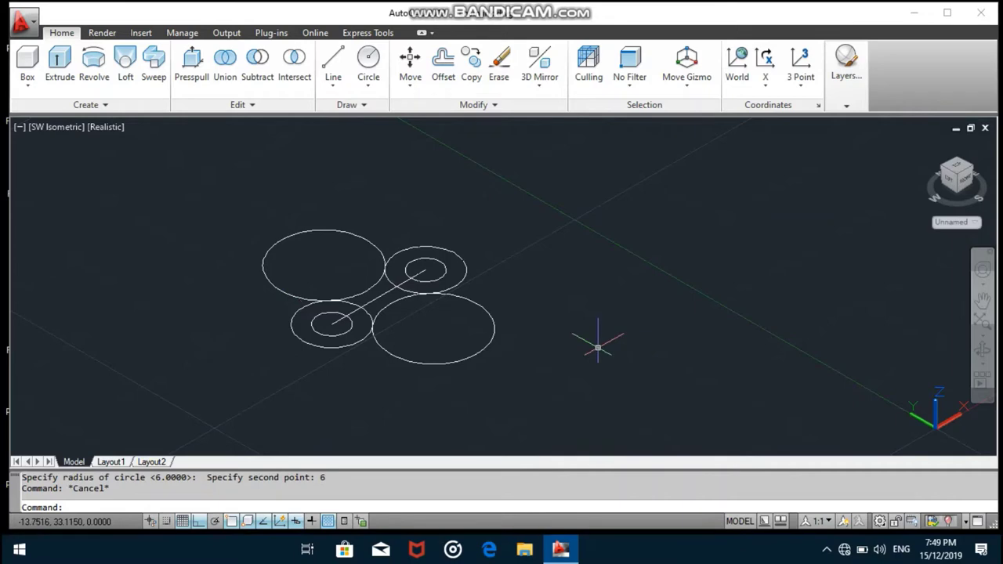
left_click(570, 365)
Step: Trim the large tangent circles and inner ring arcs into a single dog-bone link outline
left_click(213, 217)
type("tr")
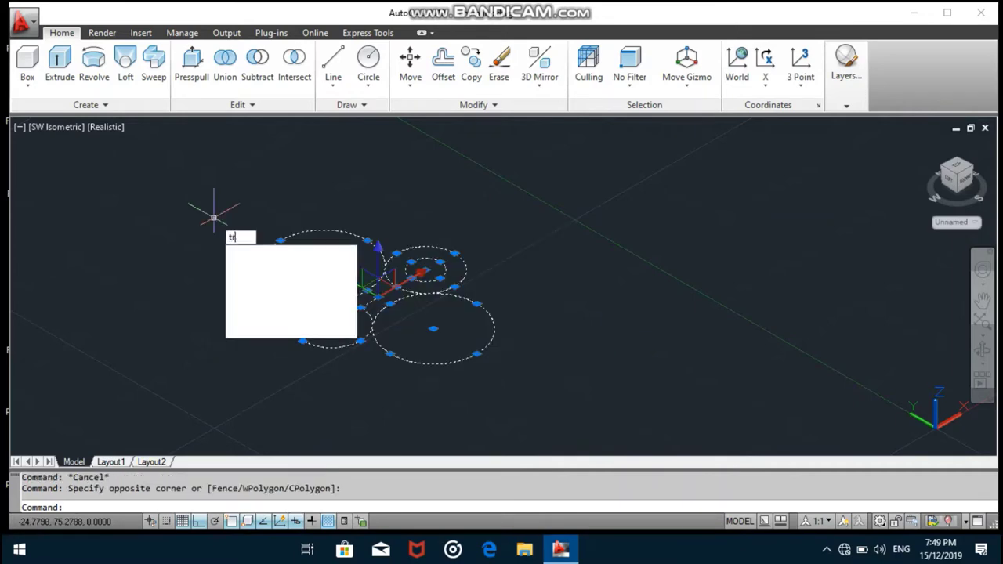
type("i")
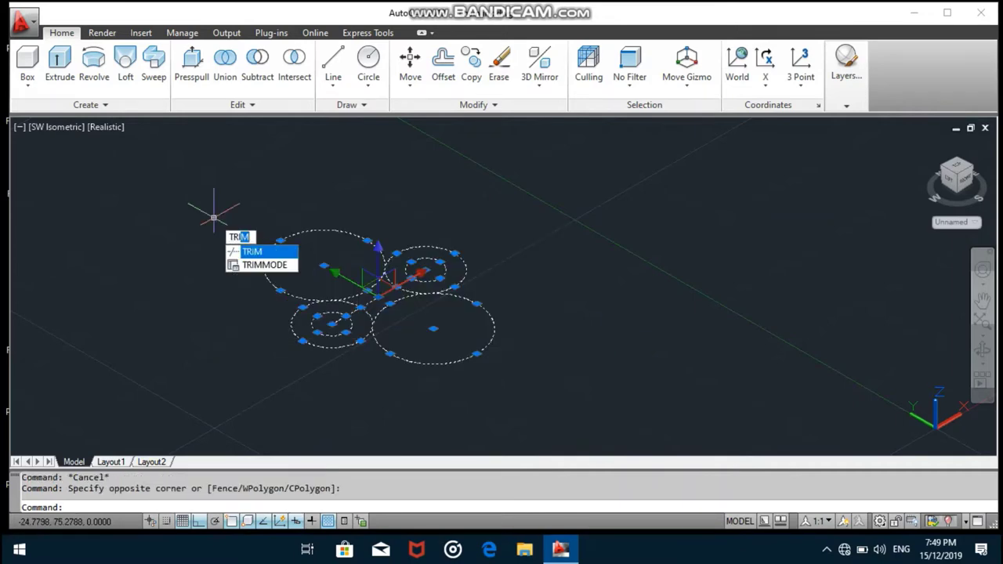
key("Return")
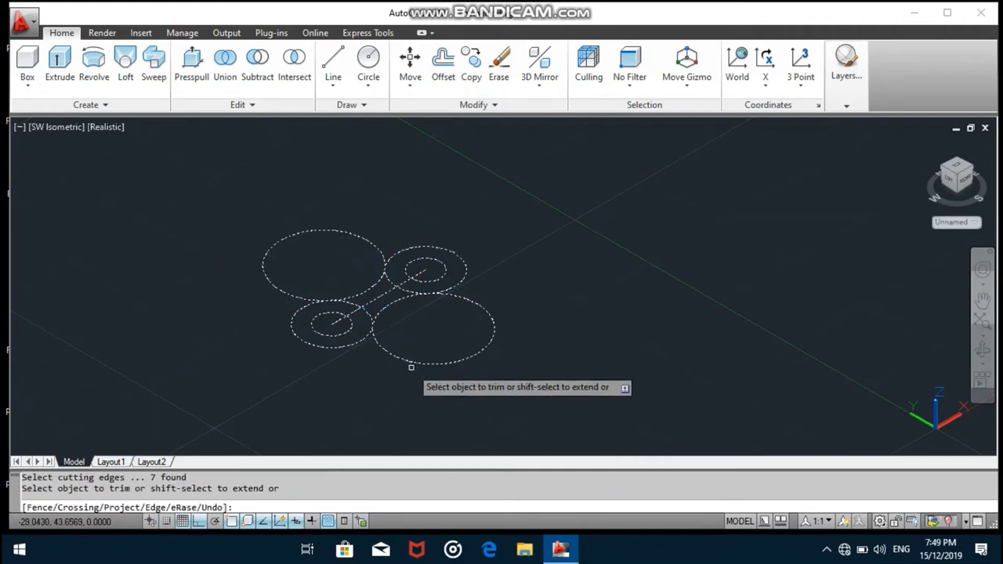
left_click(410, 362)
left_click(337, 233)
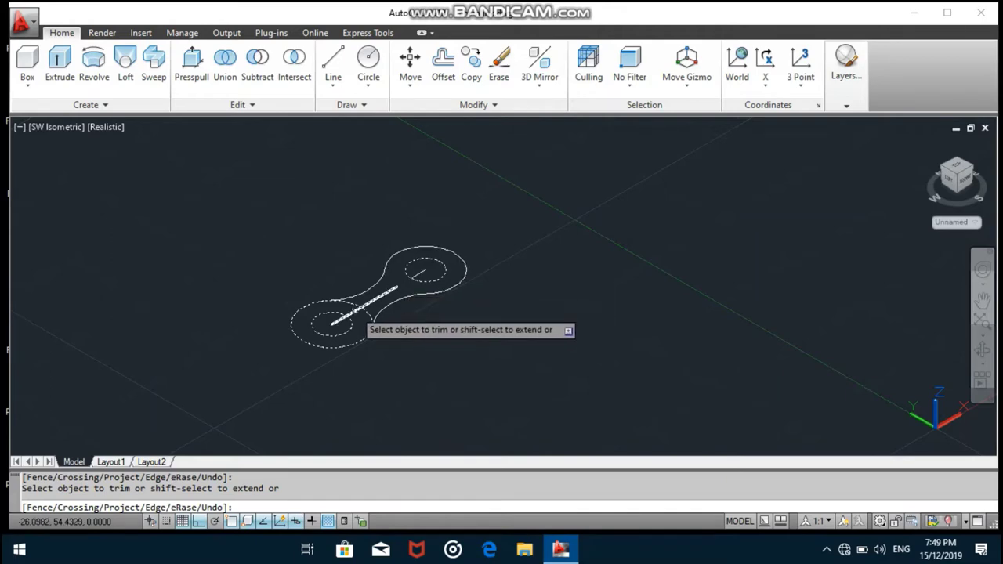
left_click(357, 309)
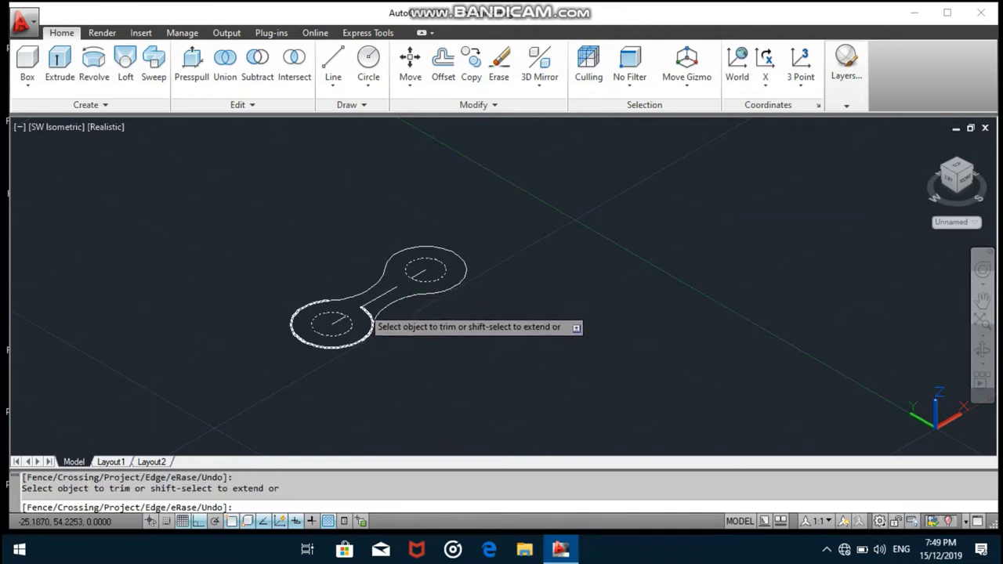
key("Escape")
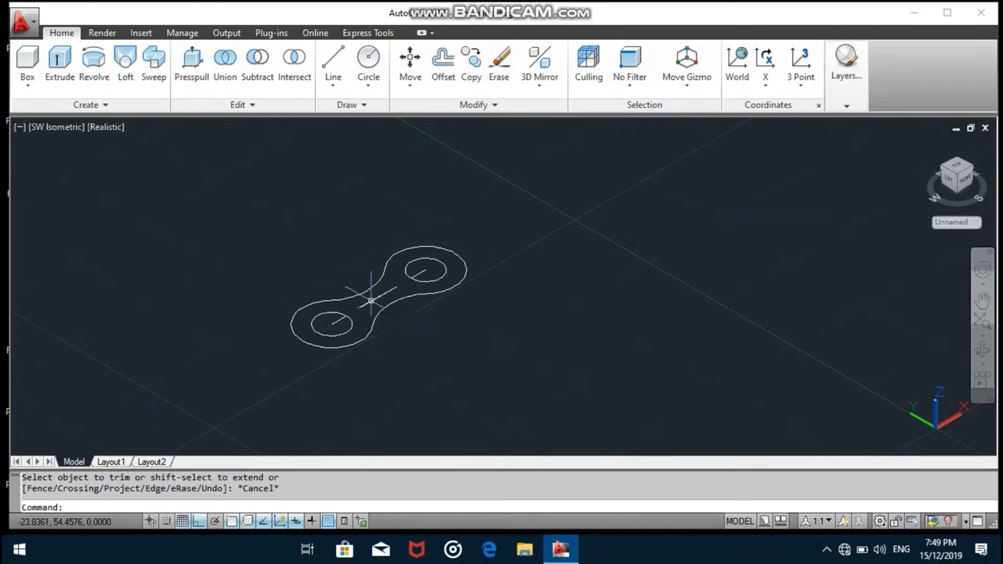
key("Escape")
key("Escape")
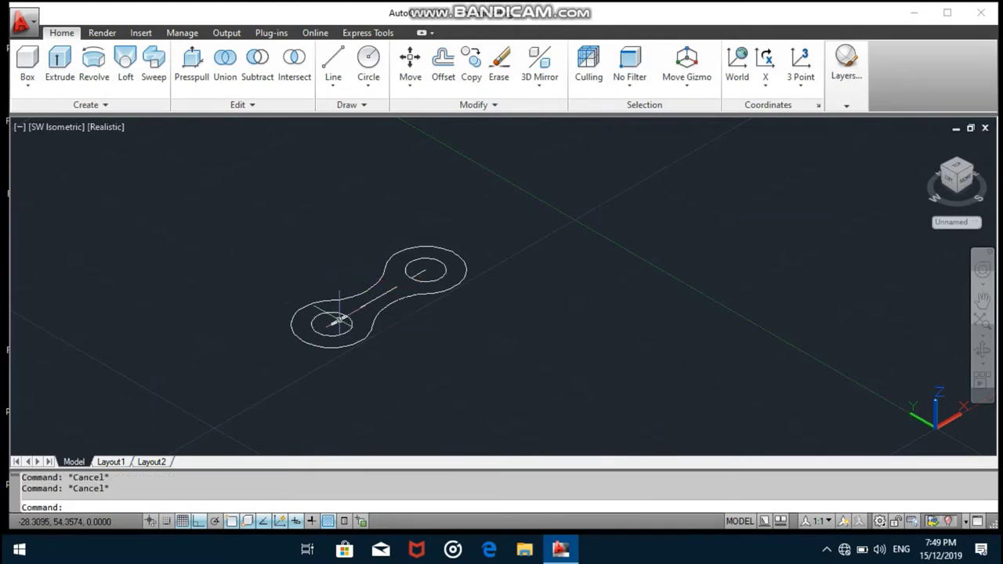
left_click(339, 319)
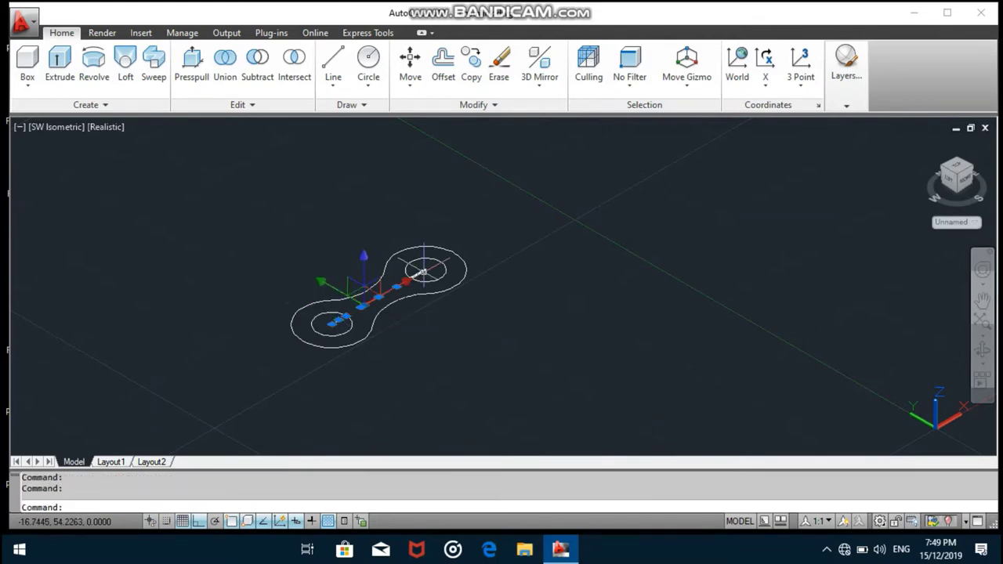
Step: Erase the centre line and join the outline arcs into one closed polyline
type("eras")
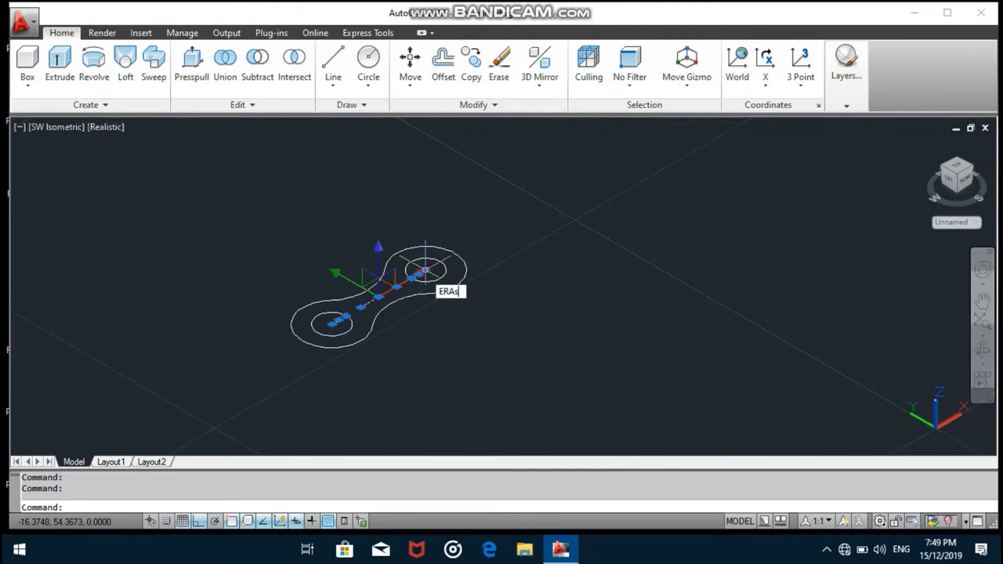
key("Return")
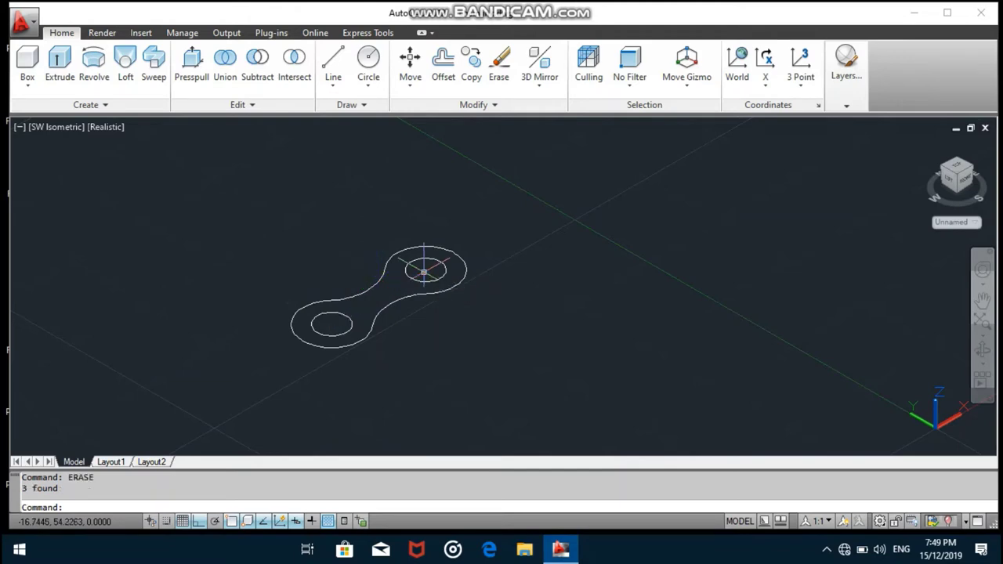
left_click(516, 329)
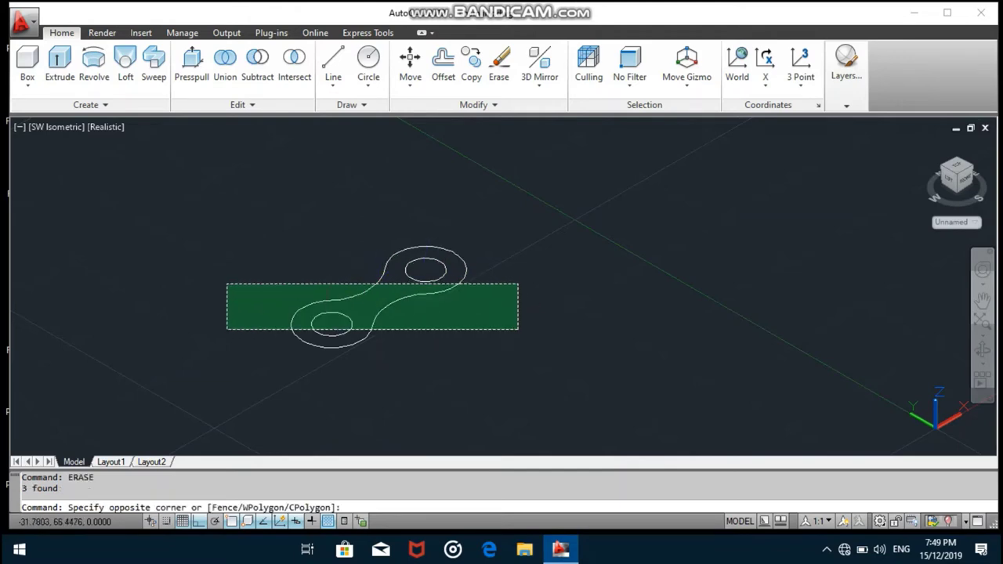
left_click(232, 233)
type("J")
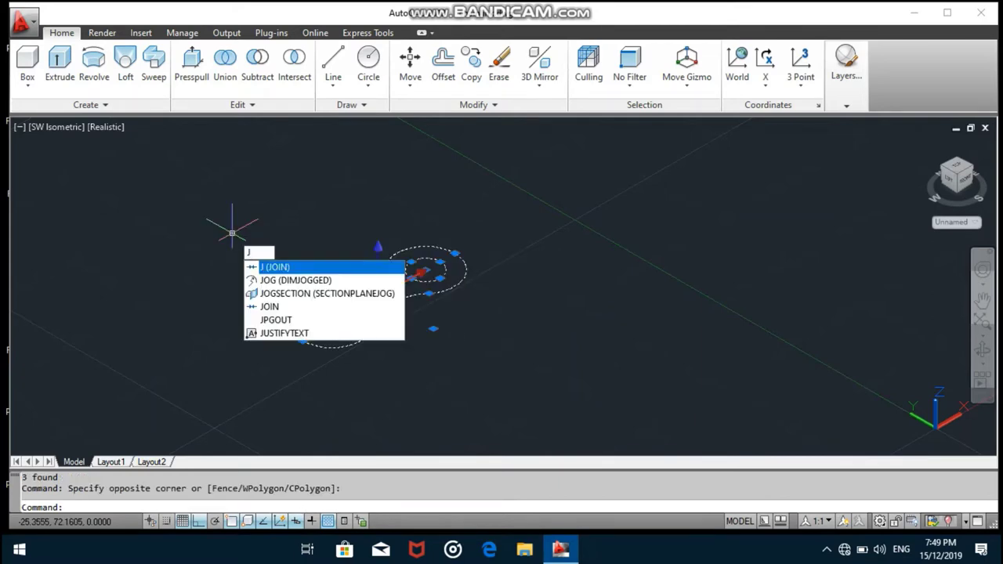
key("Return")
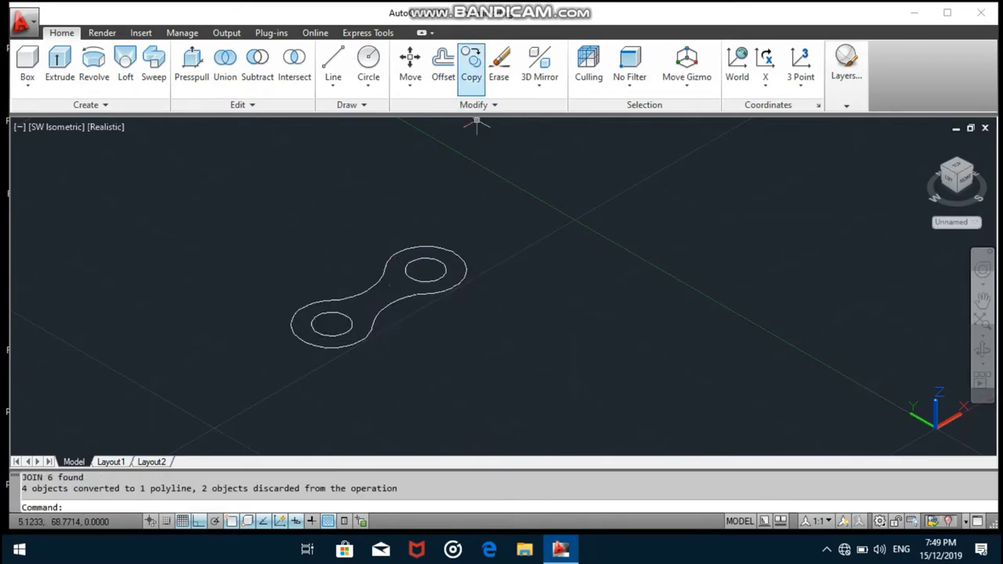
Step: Copy the link outline and hole circles to a spot below and right of the original
left_click(471, 63)
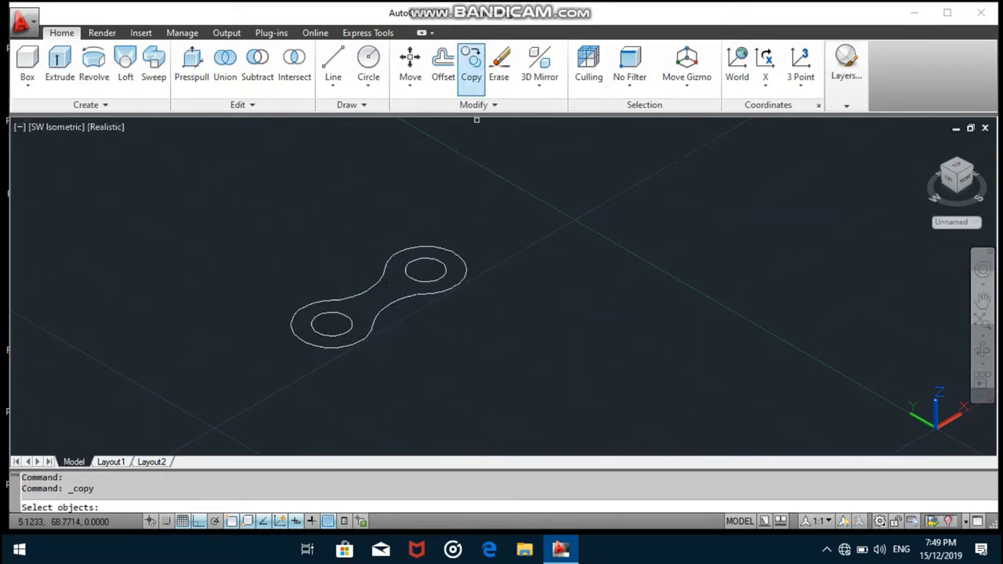
left_click(396, 252)
left_click(412, 280)
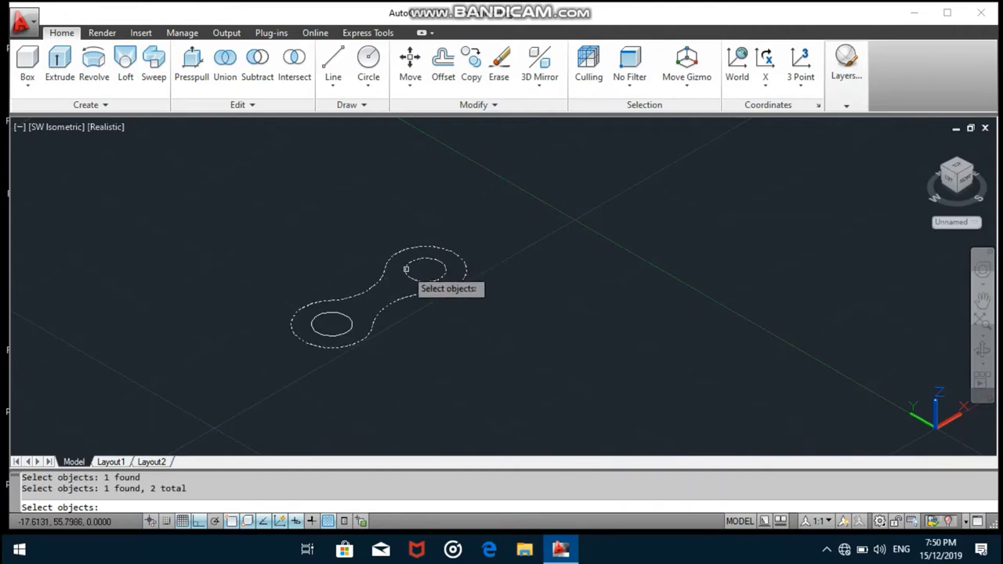
key("Return")
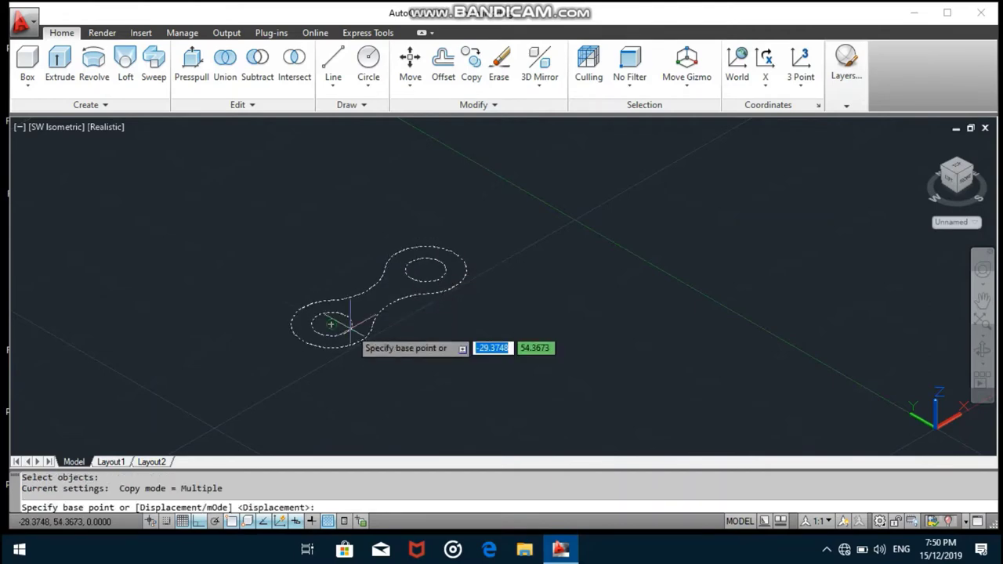
left_click(332, 324)
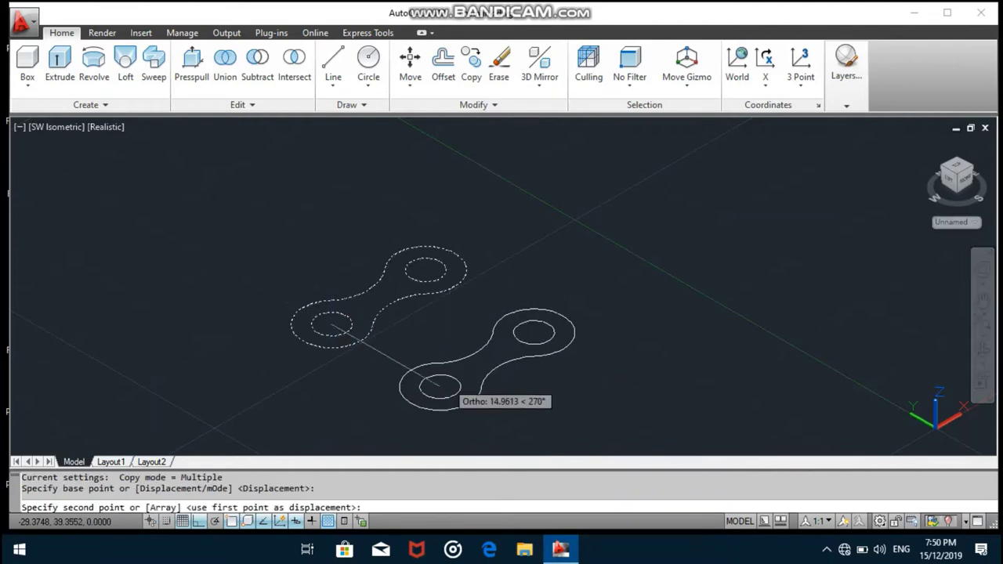
left_click(433, 382)
key("Escape")
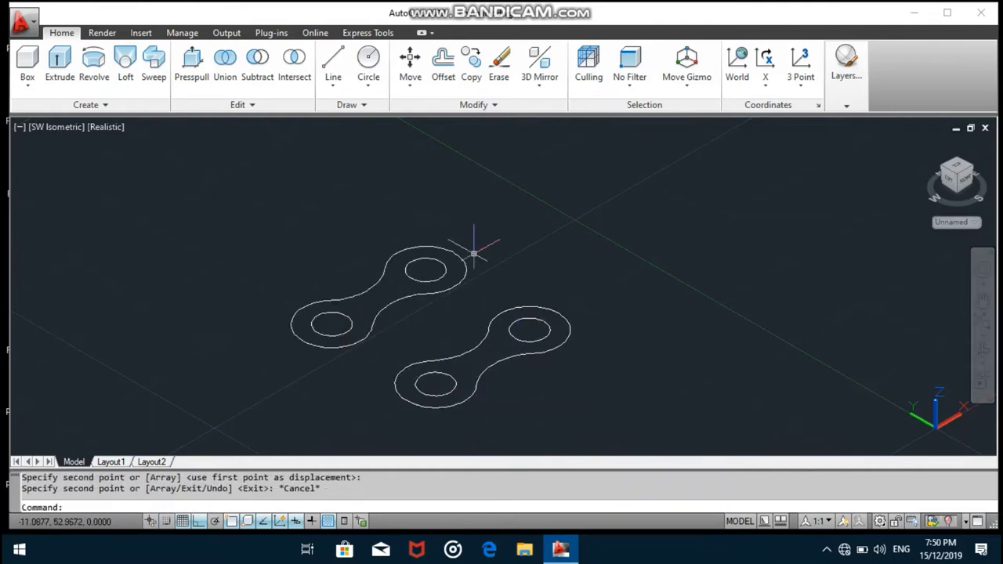
Step: Draw a diameter-4 circle right of the links with a concentric circle on its centre
left_click(368, 67)
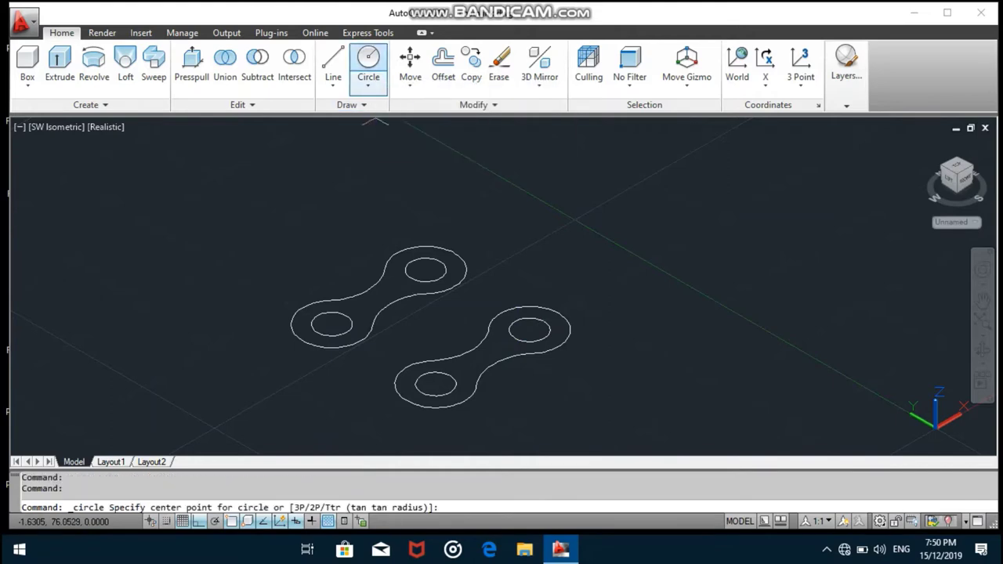
left_click(582, 220)
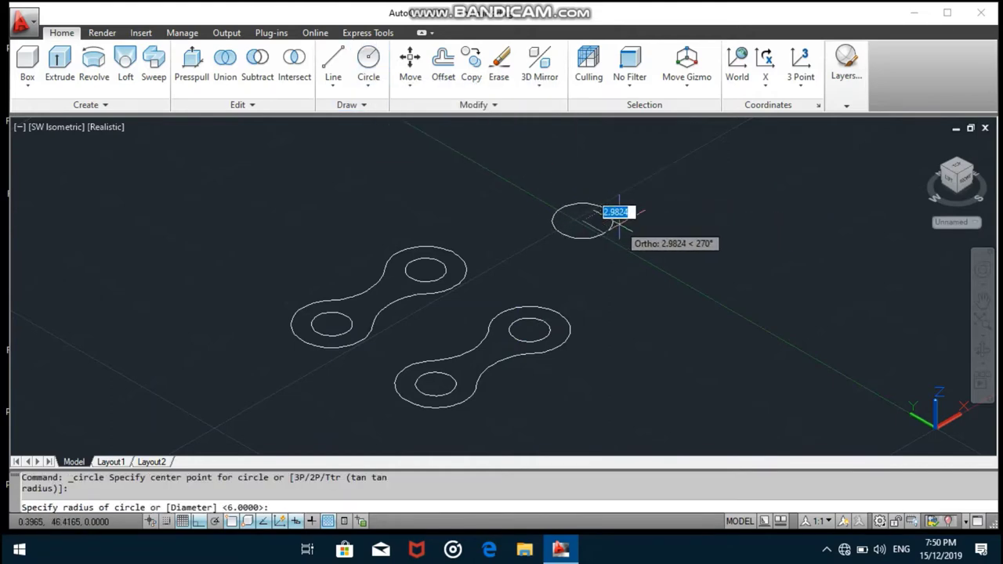
type("d")
key("Return")
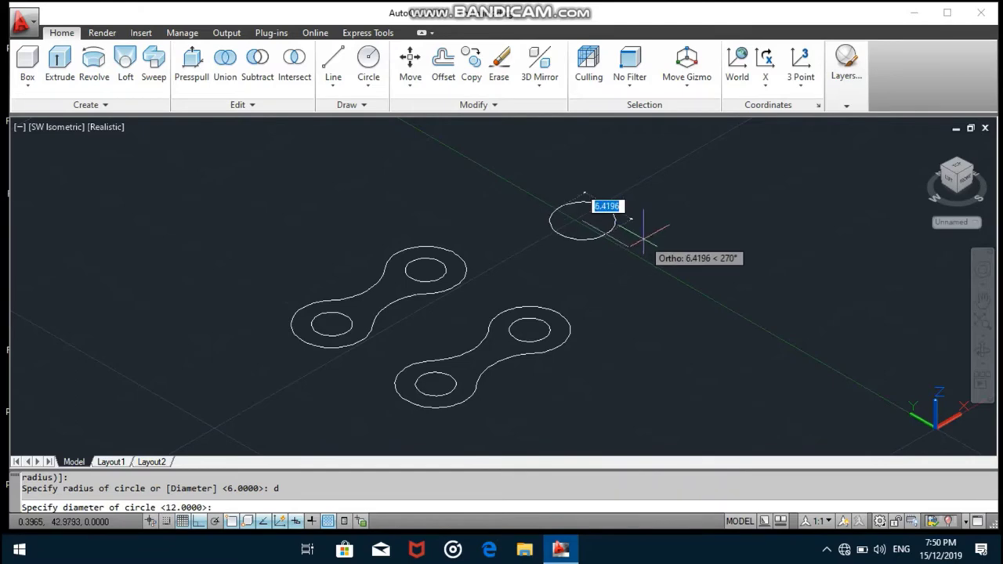
type("4")
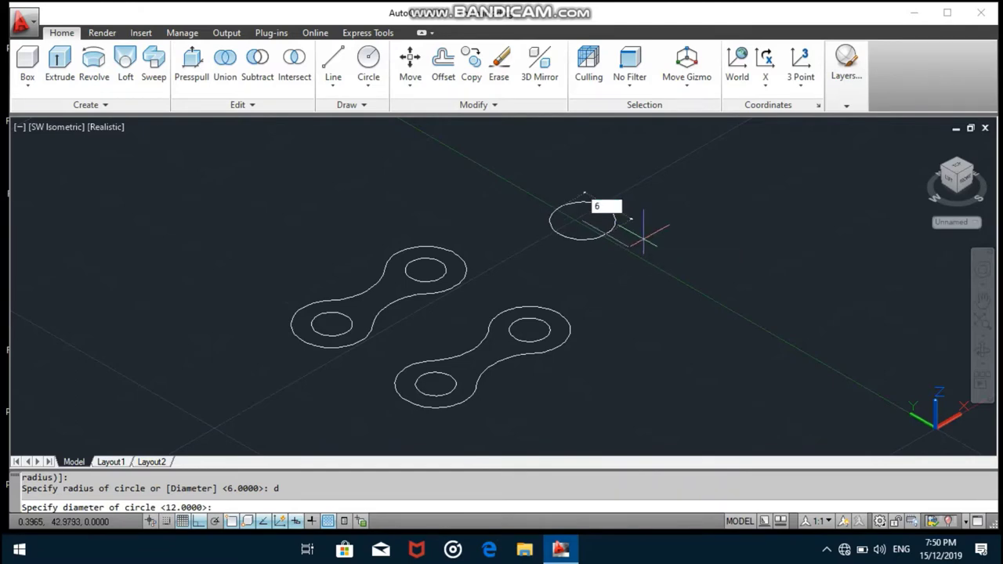
key("Return")
left_click(368, 67)
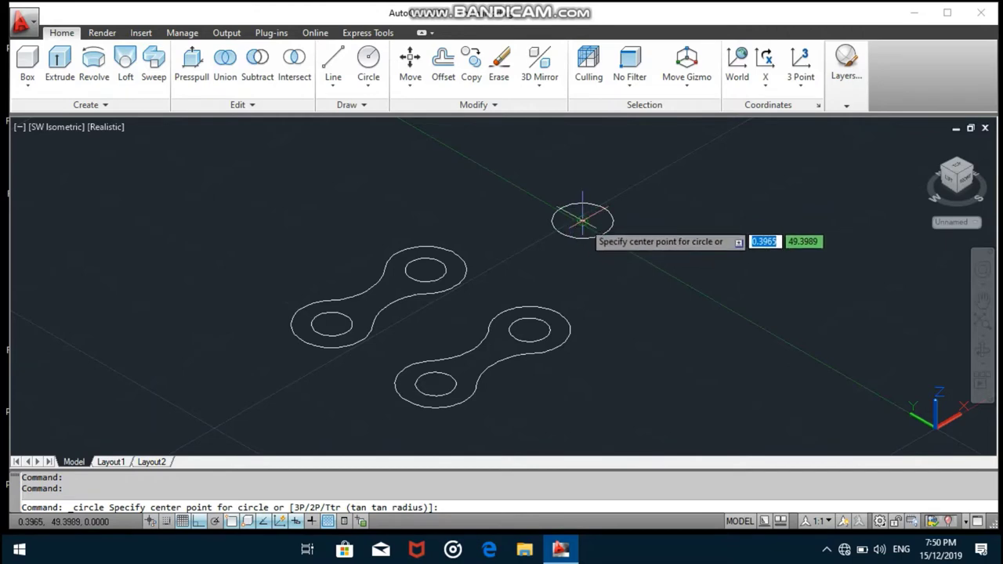
left_click(582, 221)
type("4")
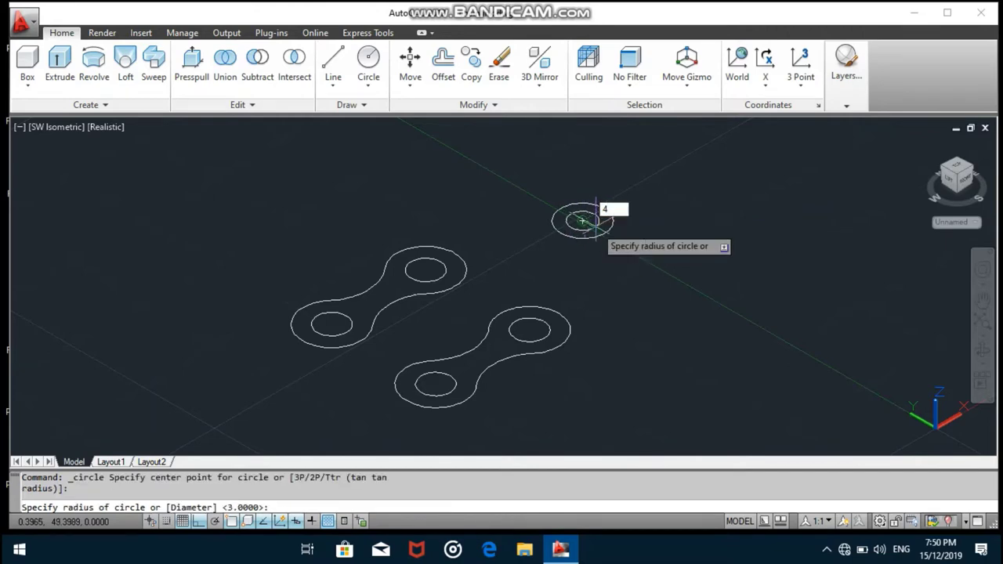
key("Return")
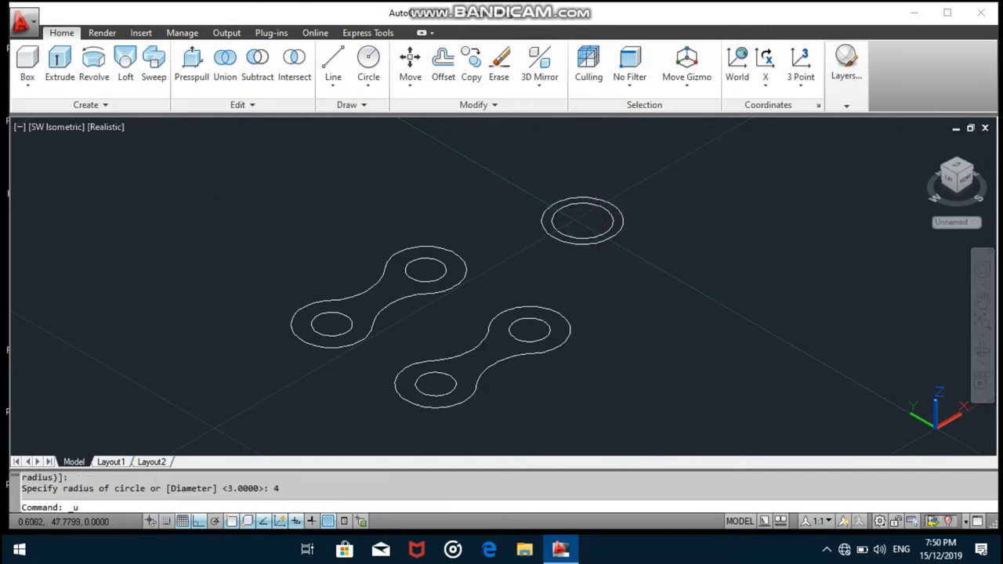
left_click(368, 61)
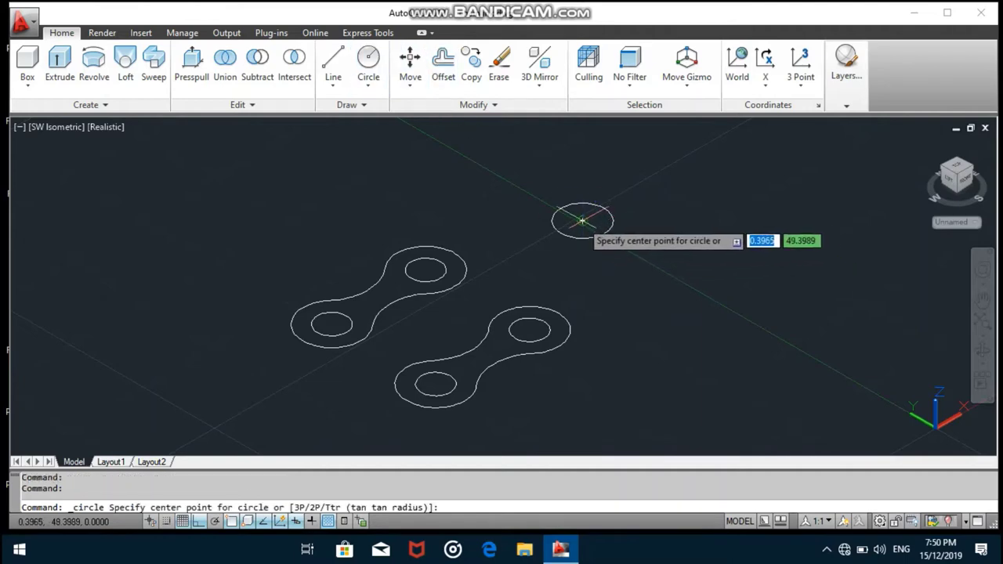
left_click(582, 222)
key("Return")
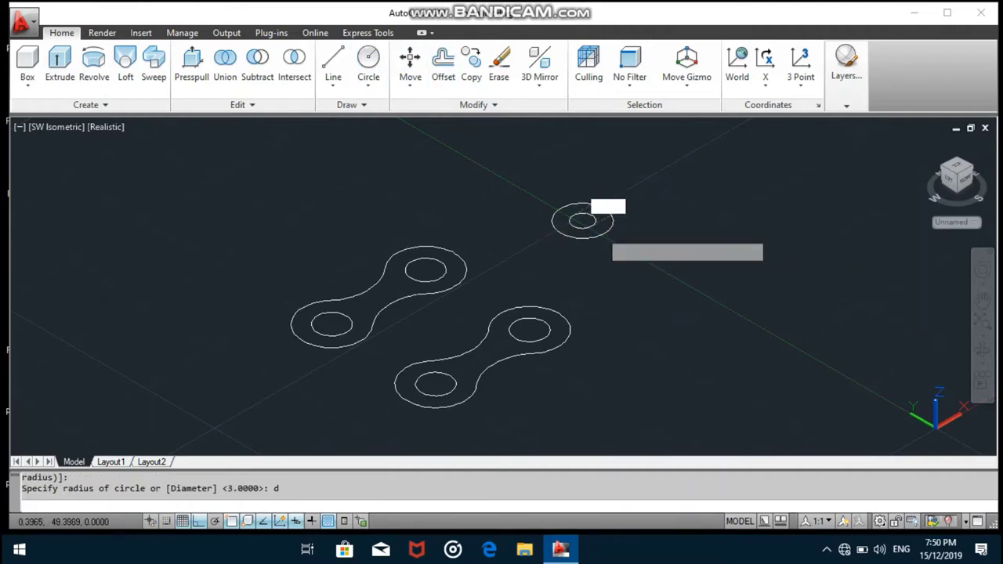
type("4")
key("Return")
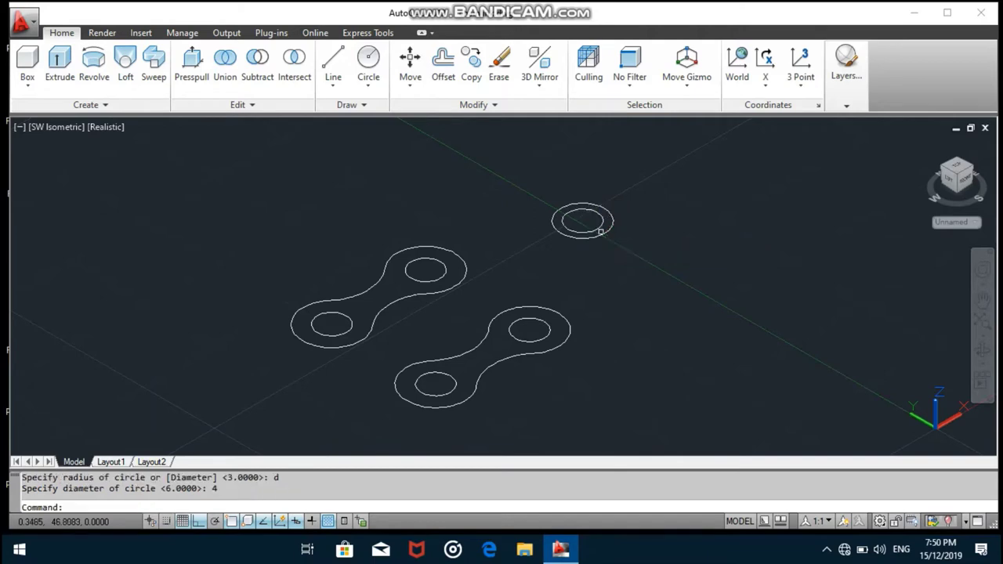
Step: Draw a diameter-7 circle with a concentric diameter-5 circle inside it
left_click(368, 63)
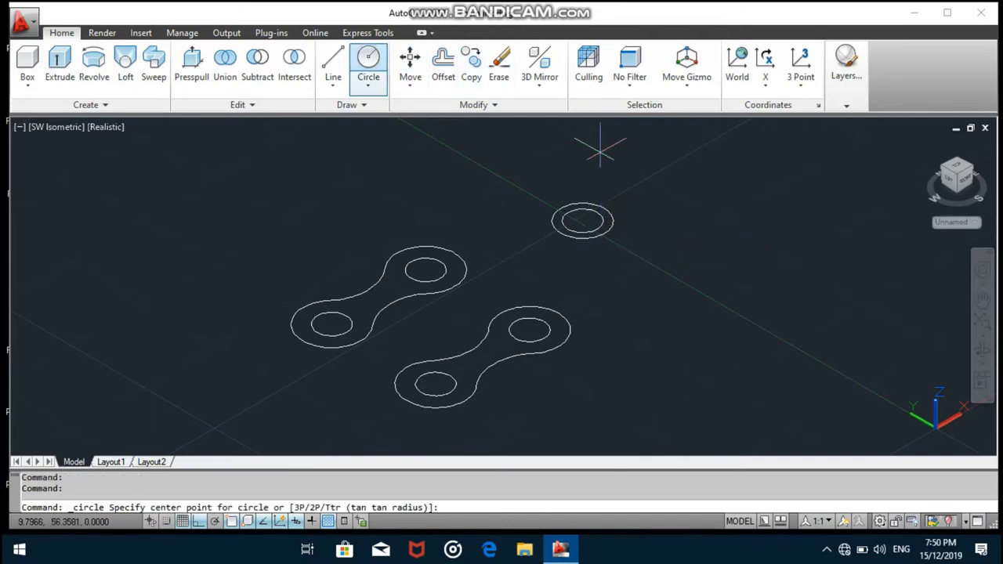
left_click(634, 270)
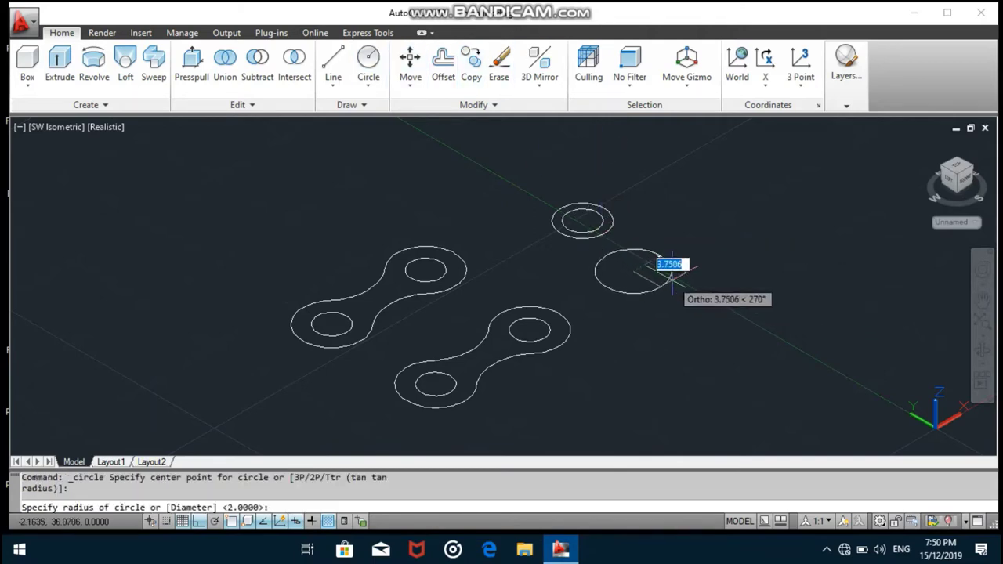
type("d")
key("Return")
type("7")
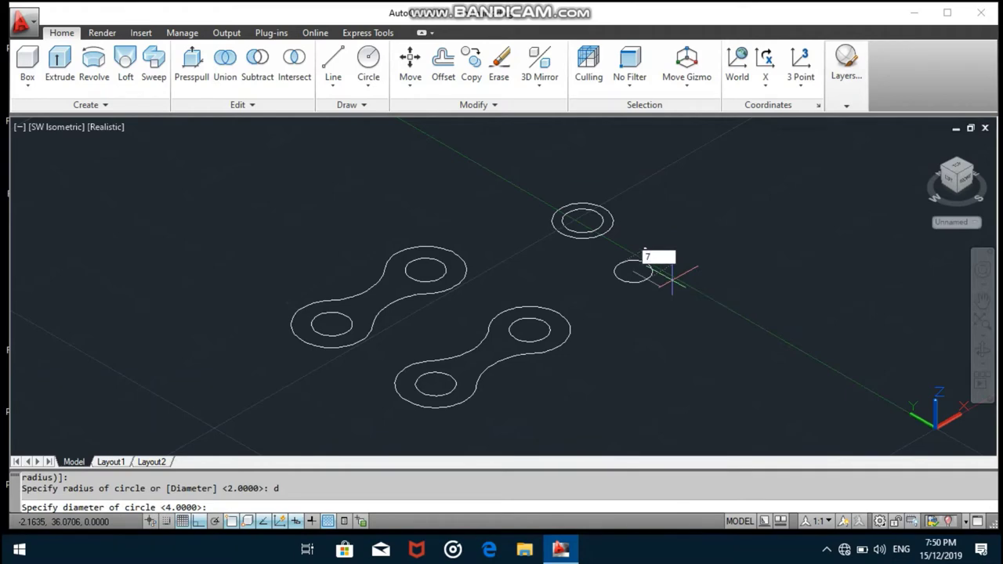
key("Return")
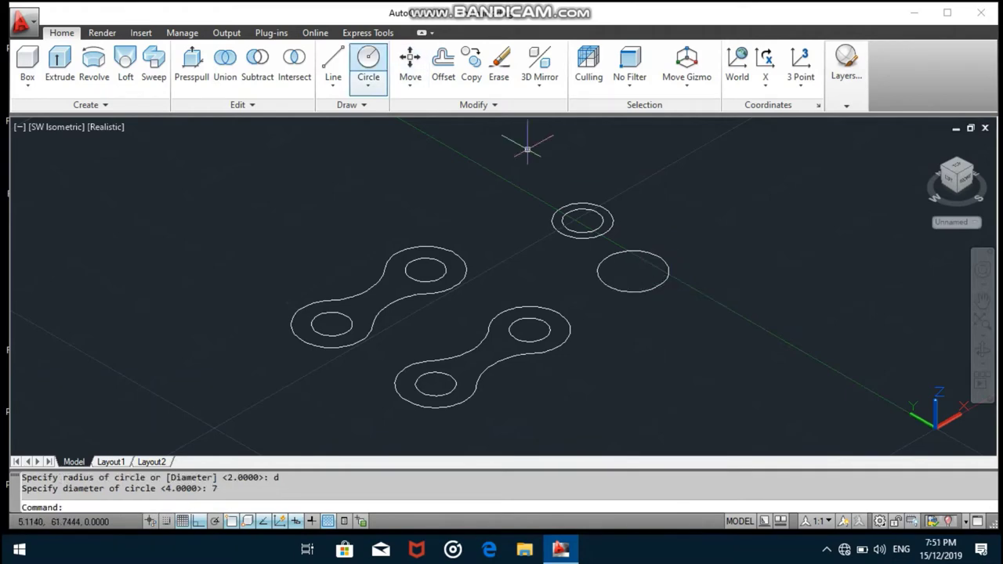
left_click(368, 62)
left_click(633, 271)
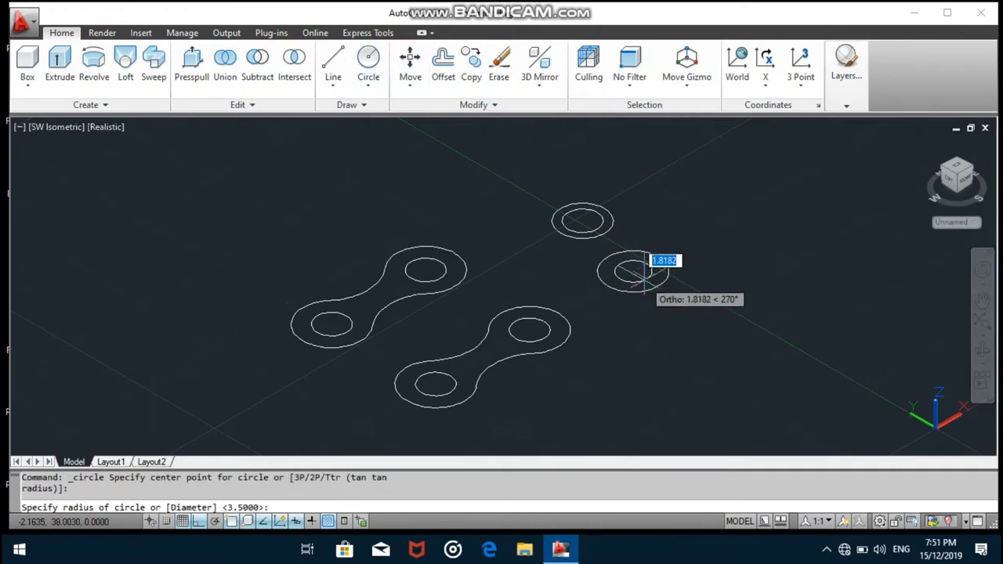
type("d")
key("Return")
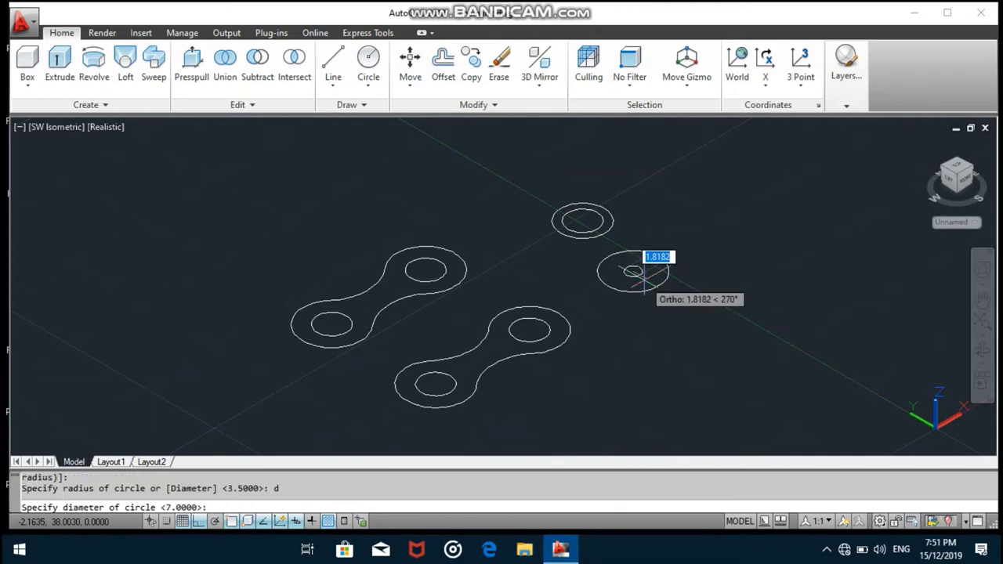
type("5")
key("Return")
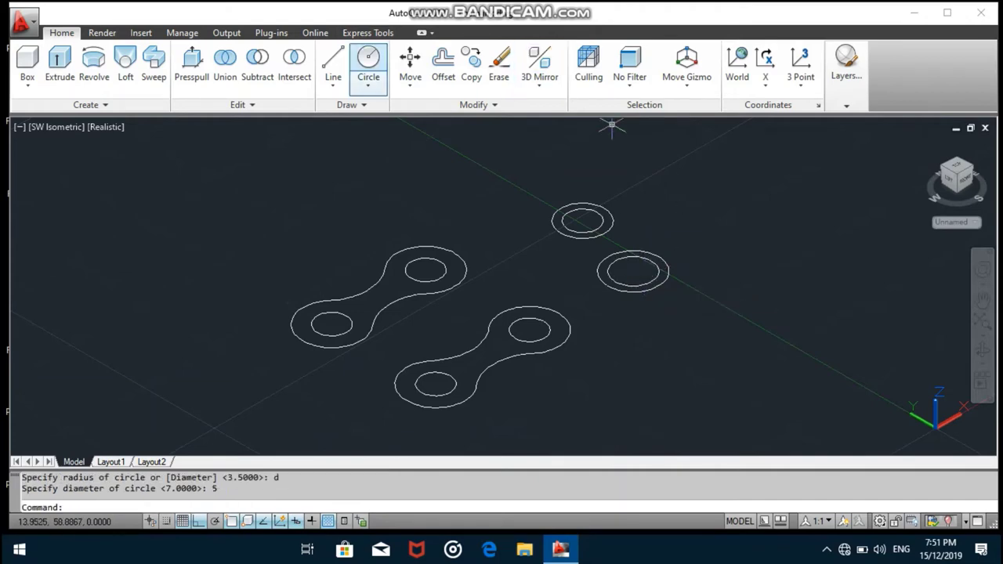
Step: Add a separate diameter-4 circle beside the rings
left_click(369, 63)
left_click(673, 210)
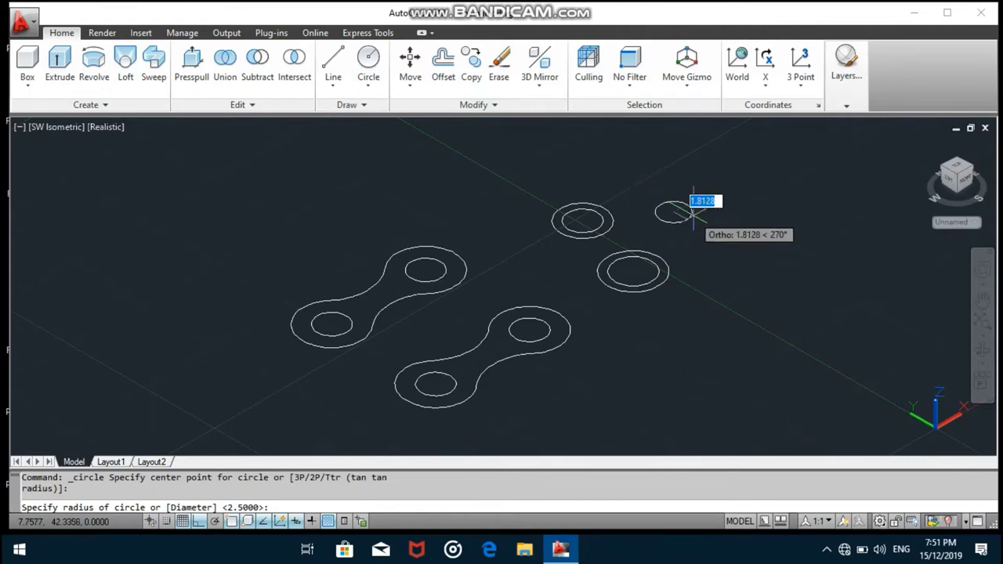
type("d")
key("Return")
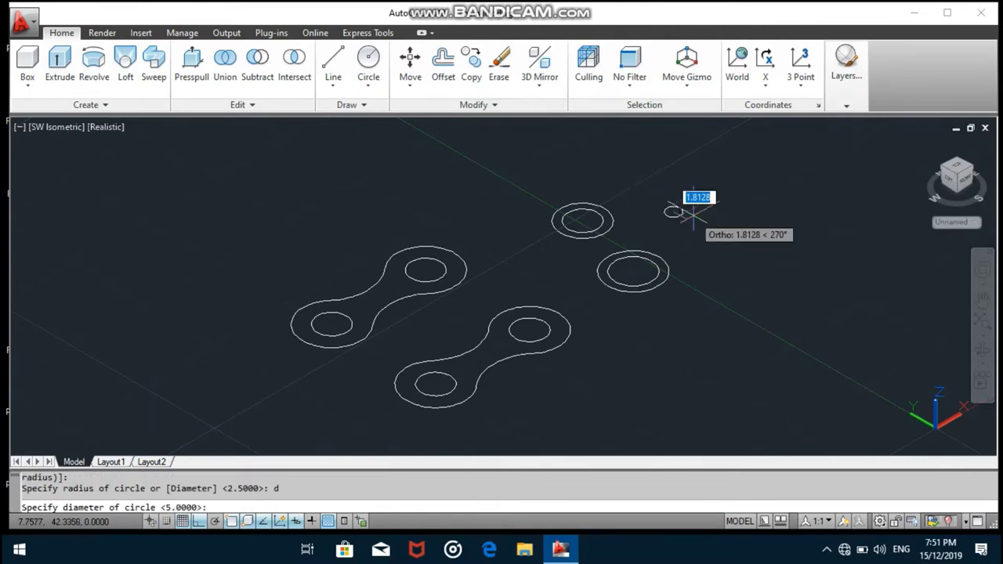
type("4")
key("Return")
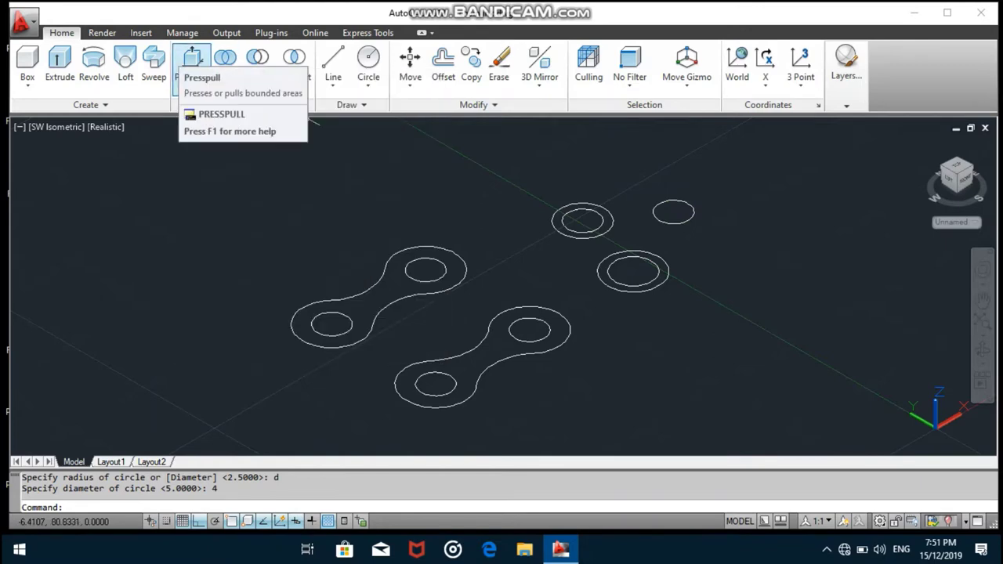
Step: Presspull both link plate outlines to a thickness of 1
left_click(192, 64)
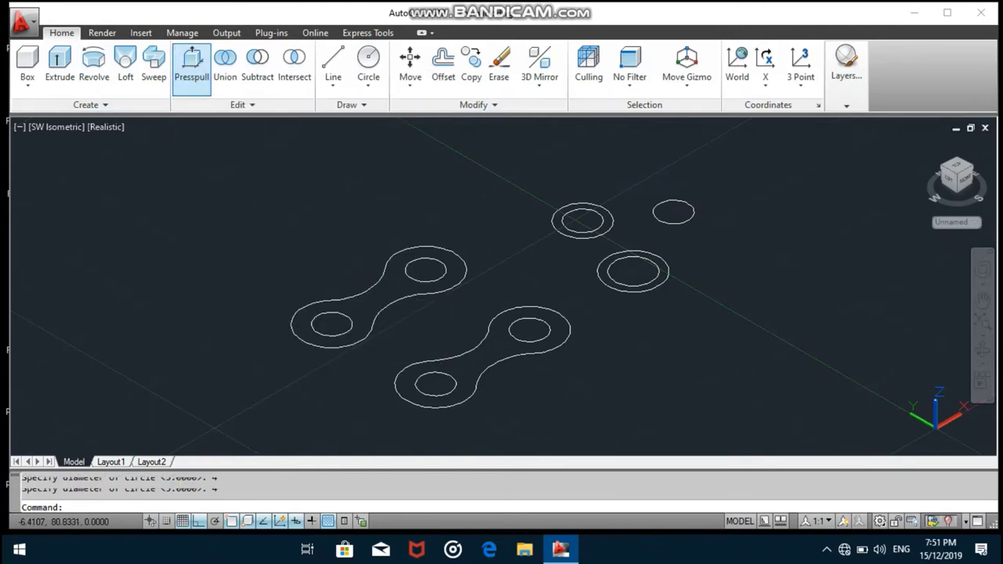
left_click(405, 275)
type("1")
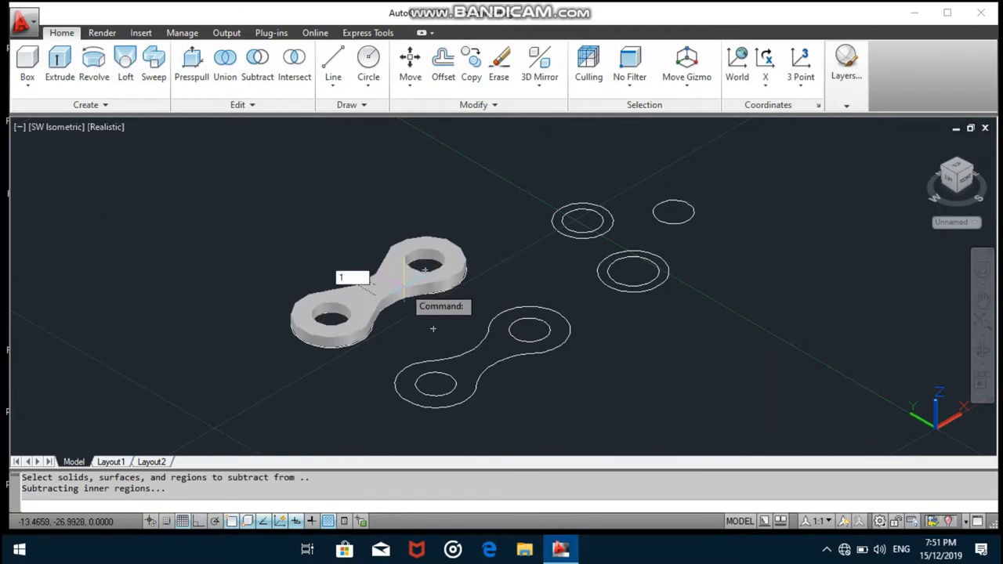
key("Return")
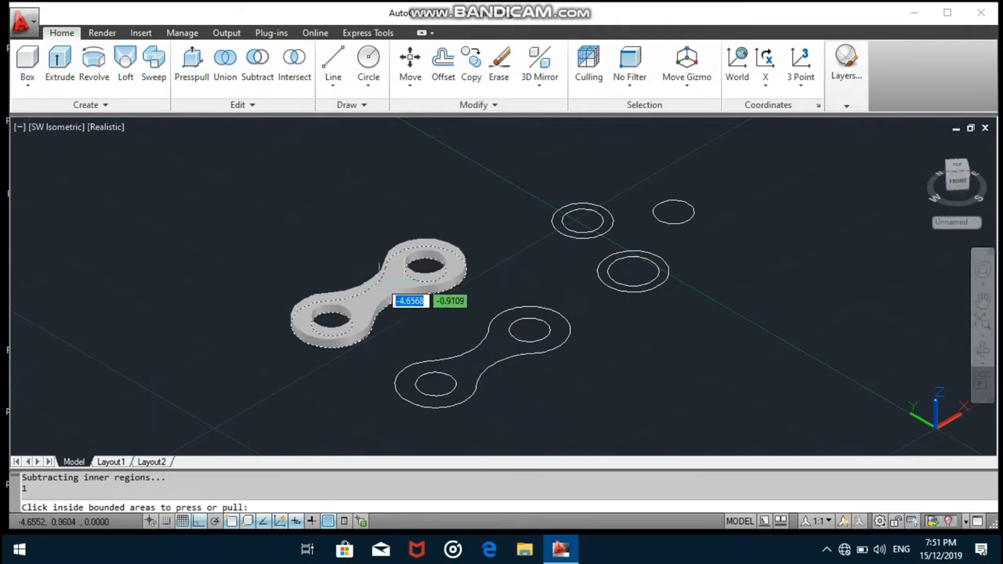
left_click(468, 363)
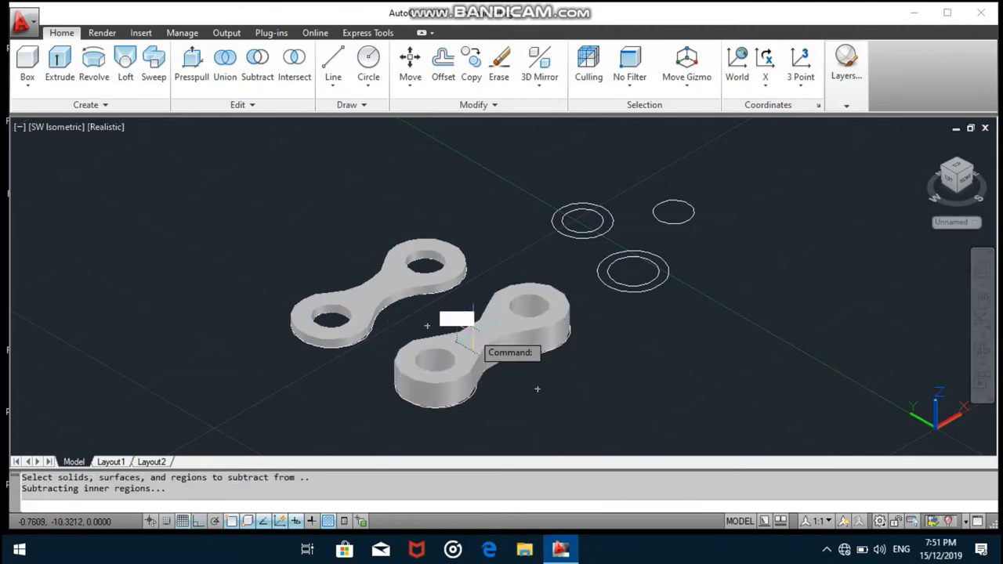
type("1")
key("Return")
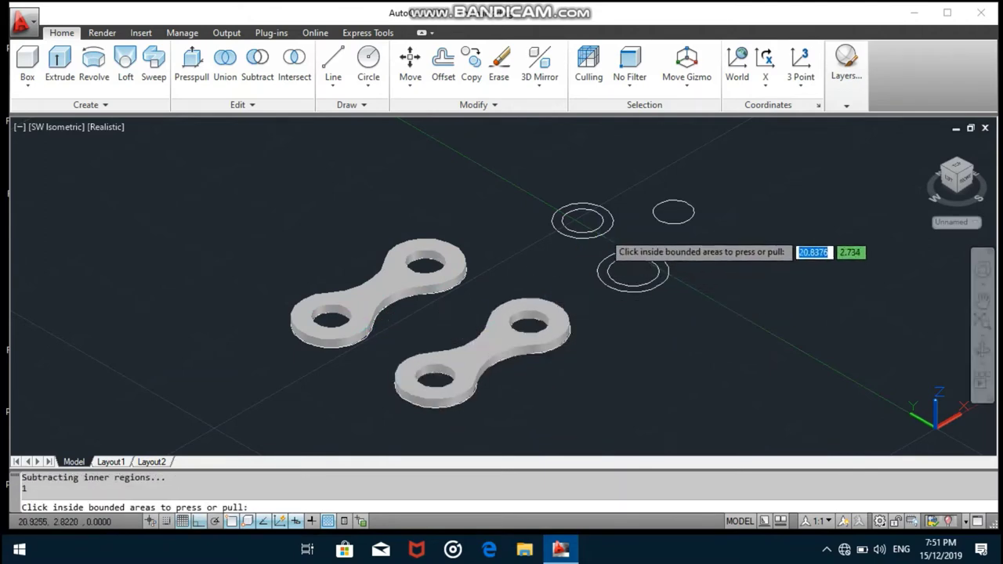
Step: Pull the rings to heights 0.5 and 2 and the small circle into a 7-high pin
left_click(604, 224)
type("0.5")
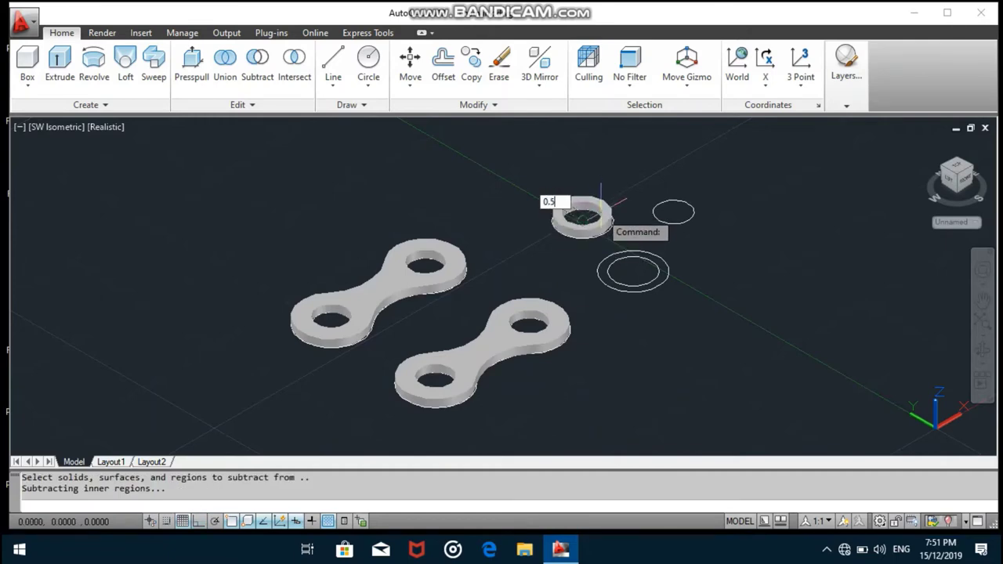
key("Return")
left_click(654, 286)
type("2")
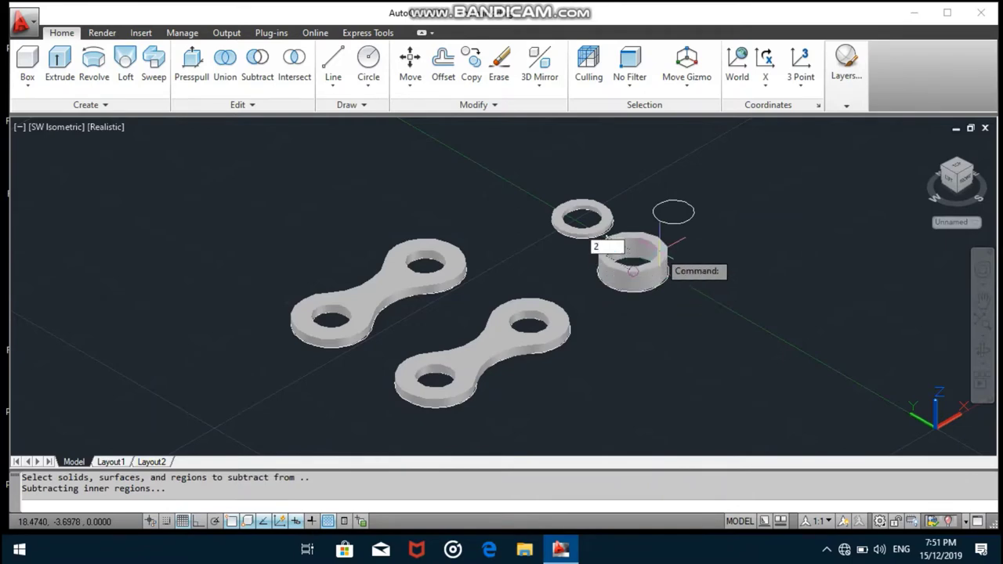
key("Return")
left_click(673, 212)
type("7")
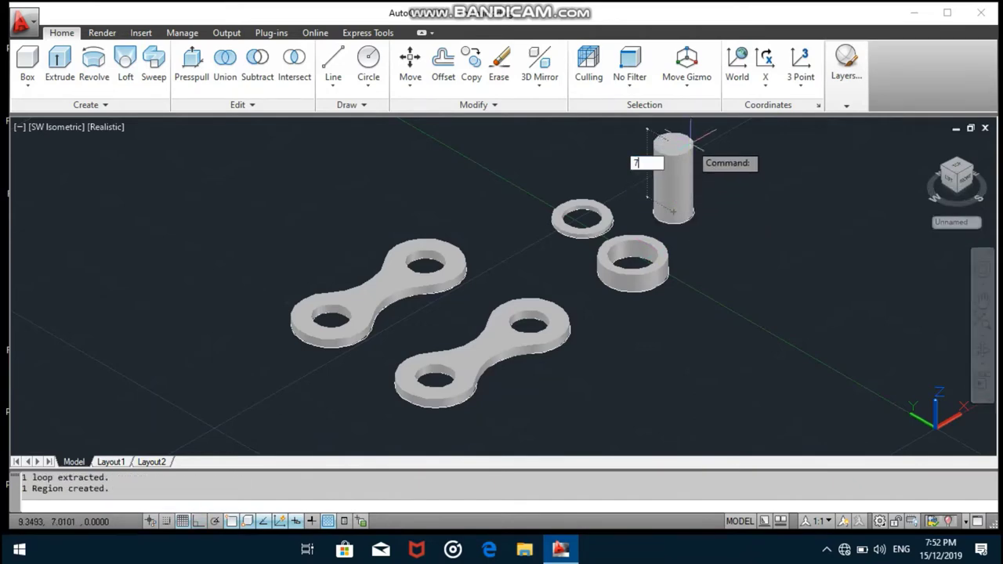
key("Return")
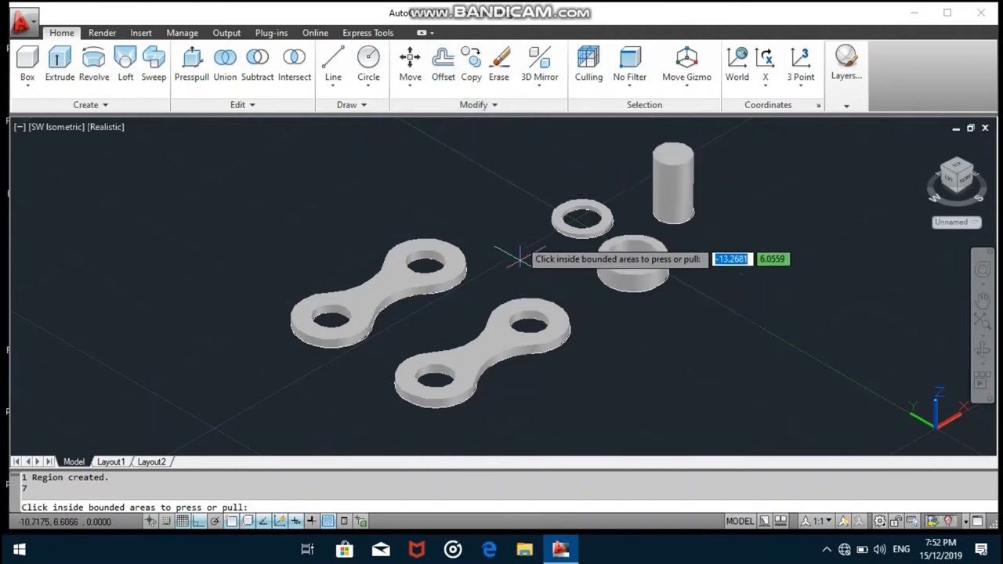
Step: Move the thin 0.5-high ring from its centre onto the lower link's right-hand hole
left_click(410, 61)
left_click(573, 220)
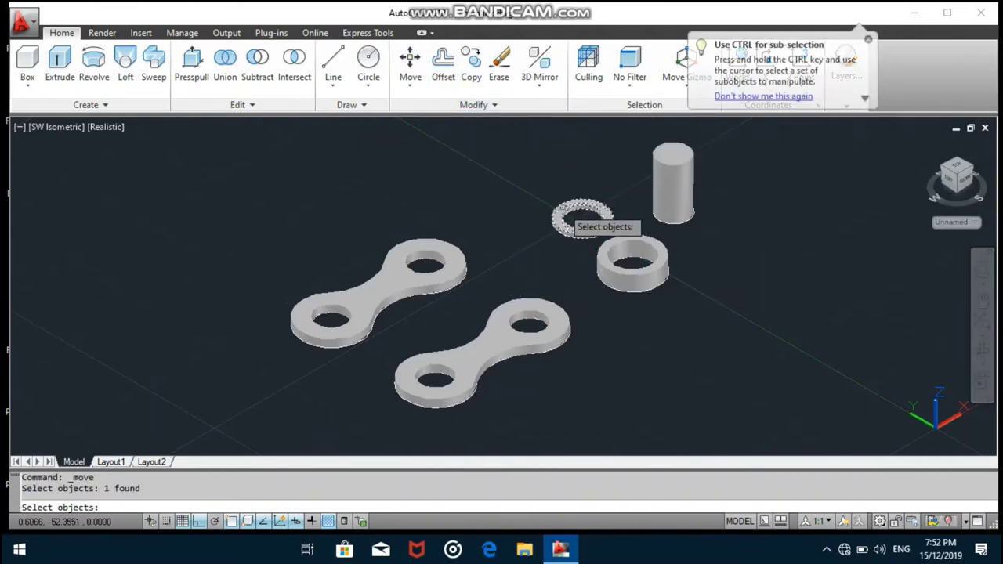
key("Return")
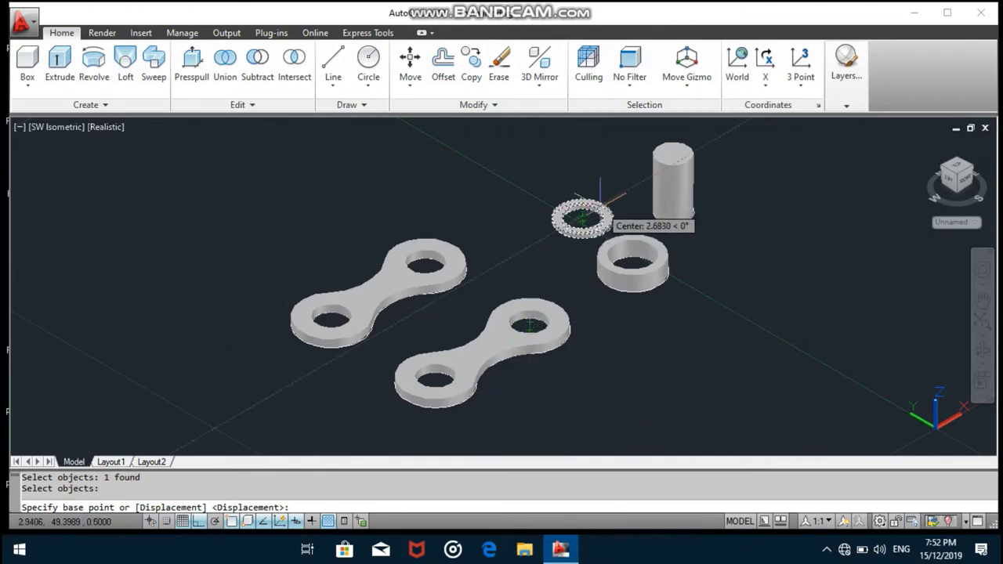
left_click(582, 220)
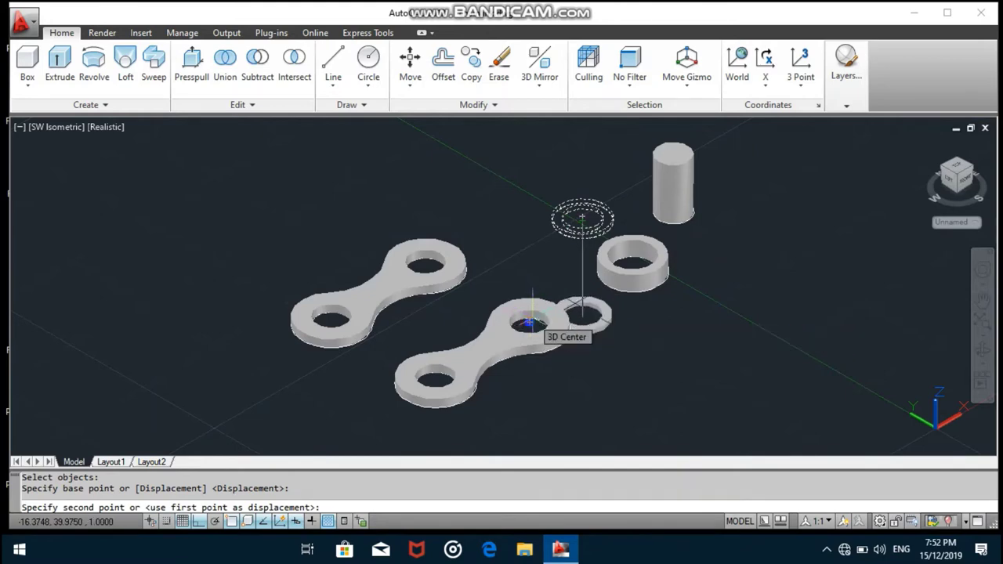
left_click(529, 321)
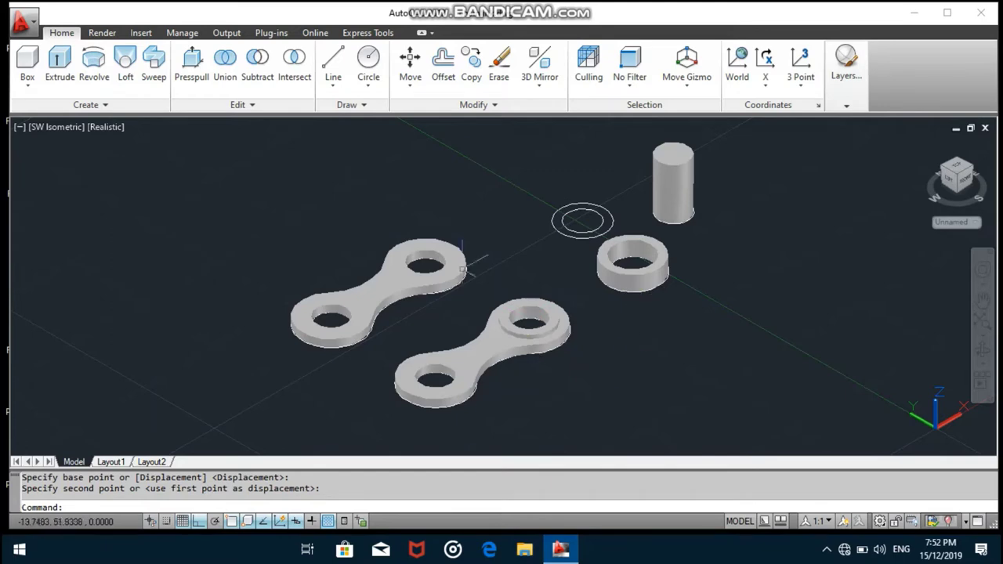
Step: Copy the thin ring onto the lower link plate's left-hand hole
left_click(471, 66)
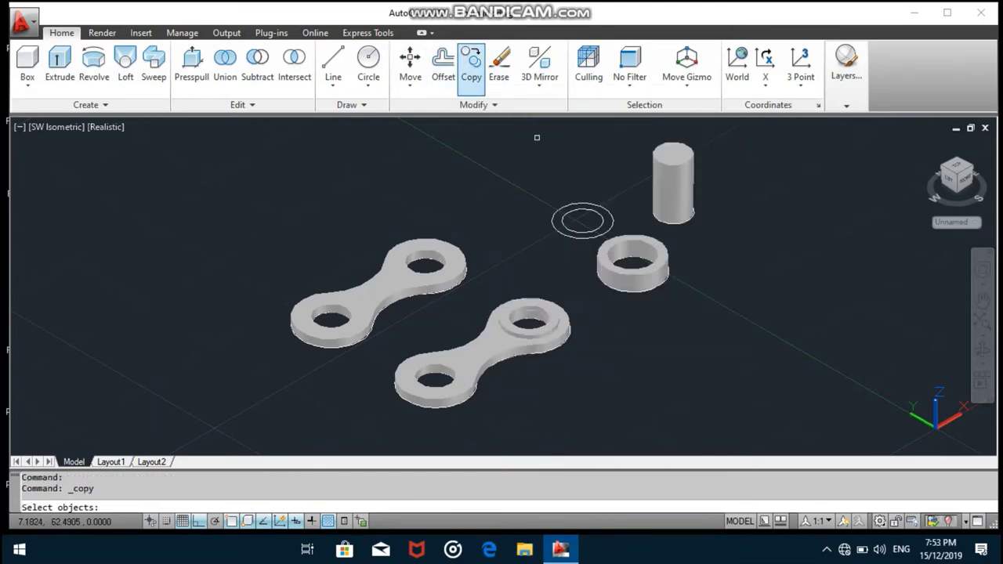
left_click(530, 321)
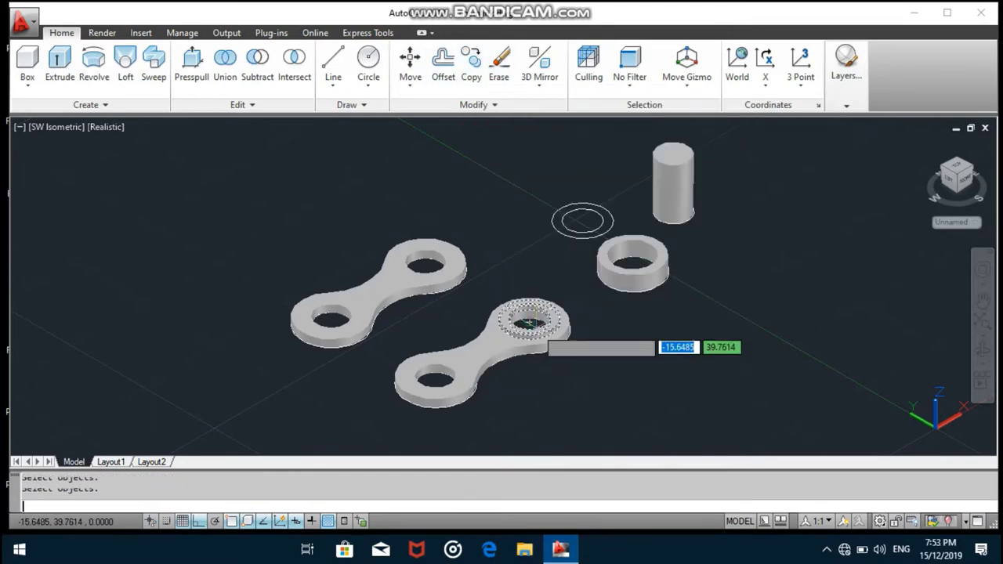
key("Return")
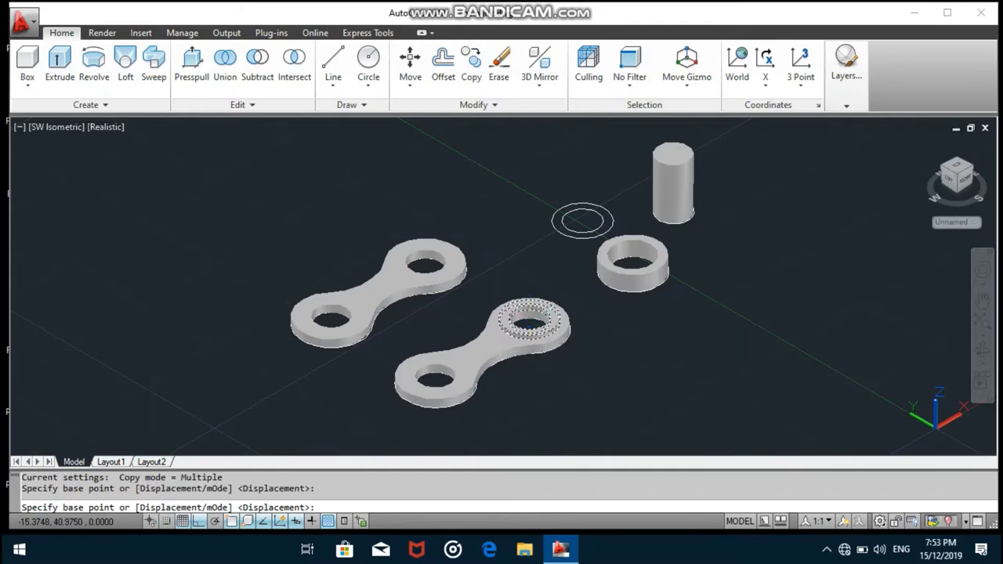
left_click(530, 321)
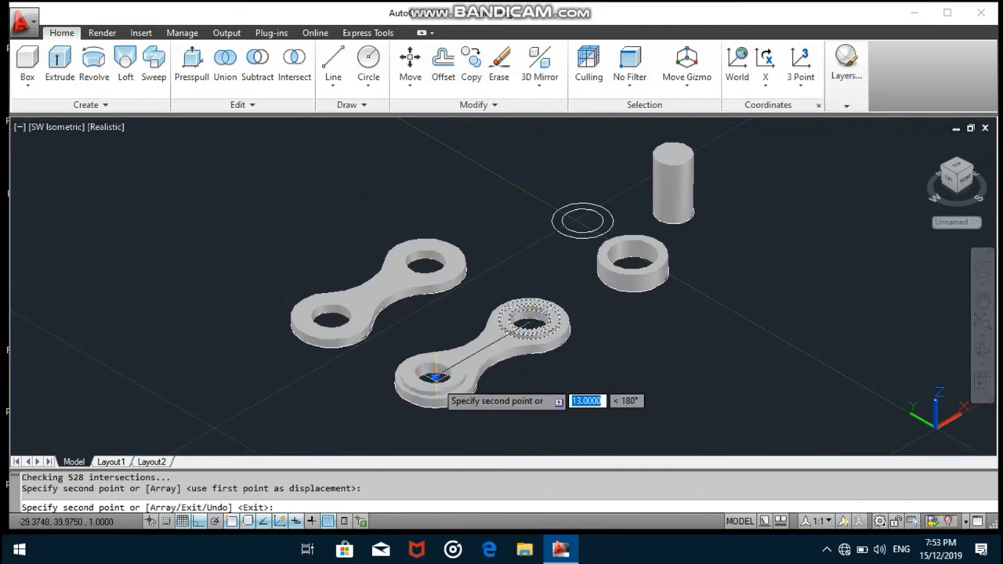
key("Escape")
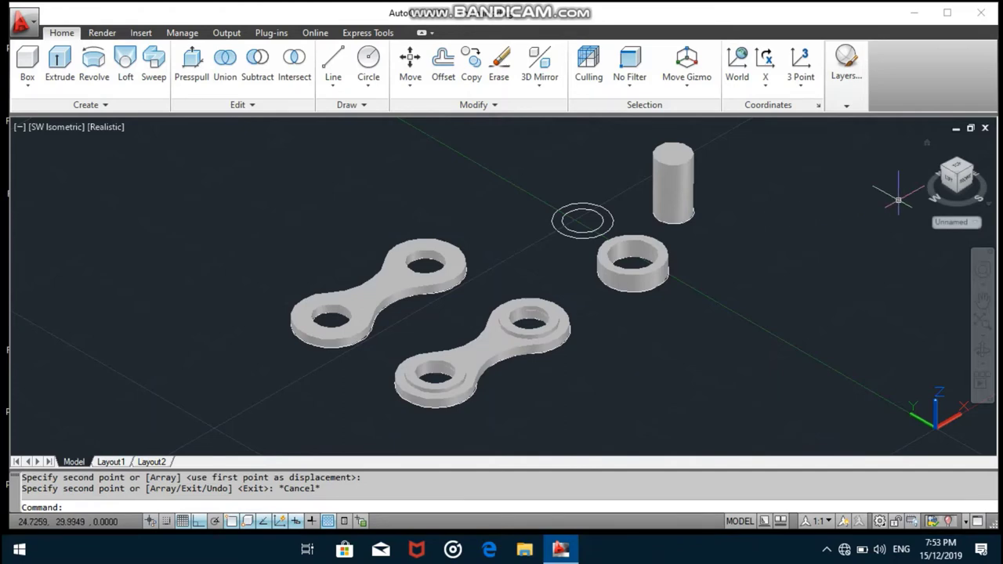
mouse_move(966, 179)
left_click(950, 182)
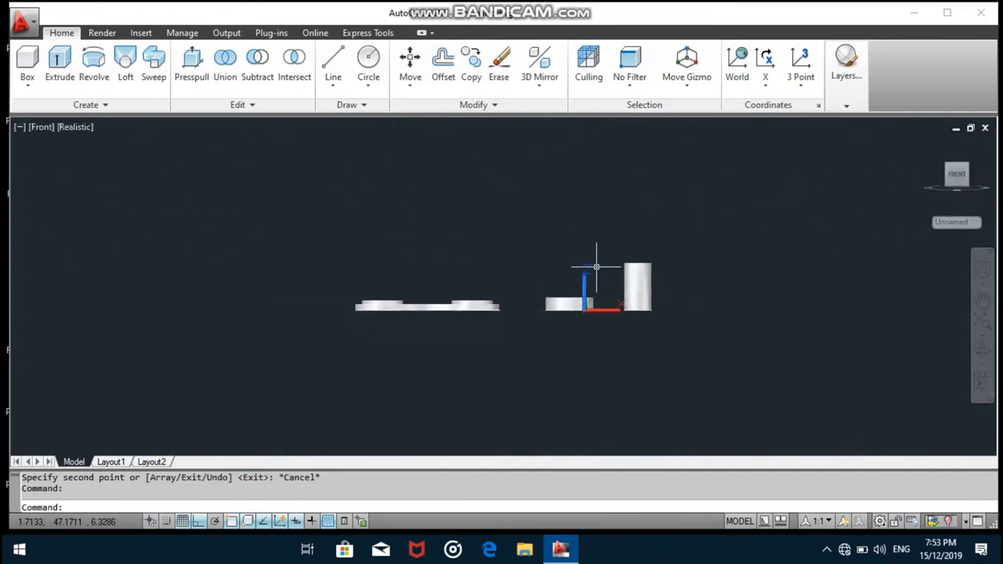
Step: Return to the isometric view and pan the chain parts toward the upper right
left_click(927, 142)
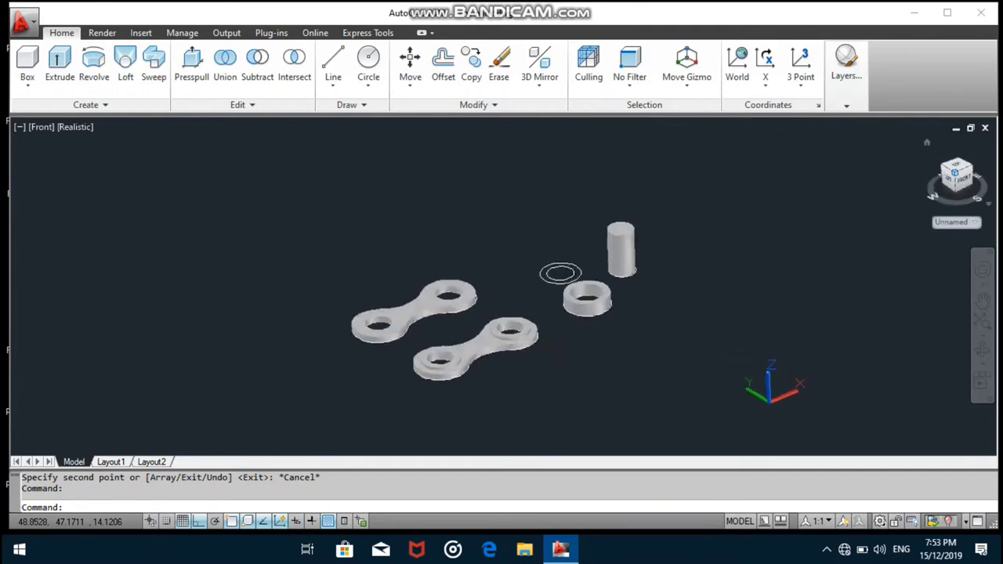
left_click(982, 300)
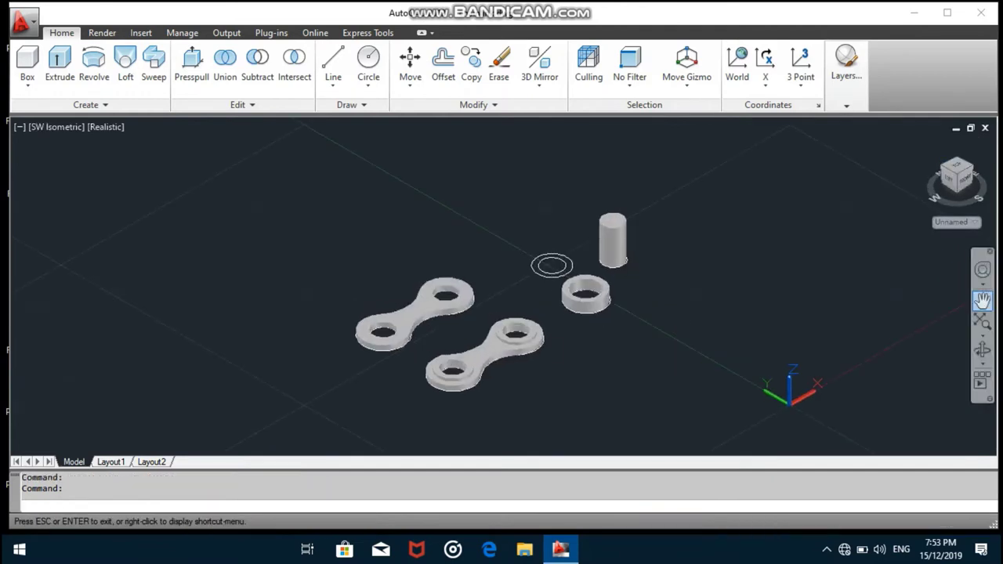
left_click_drag(486, 329, 576, 239)
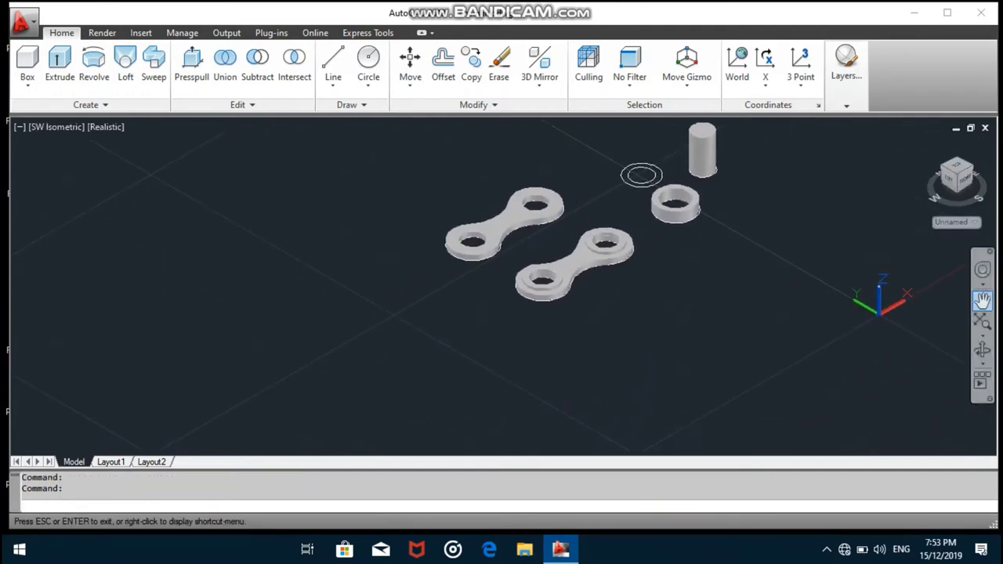
key("Escape")
left_click(471, 67)
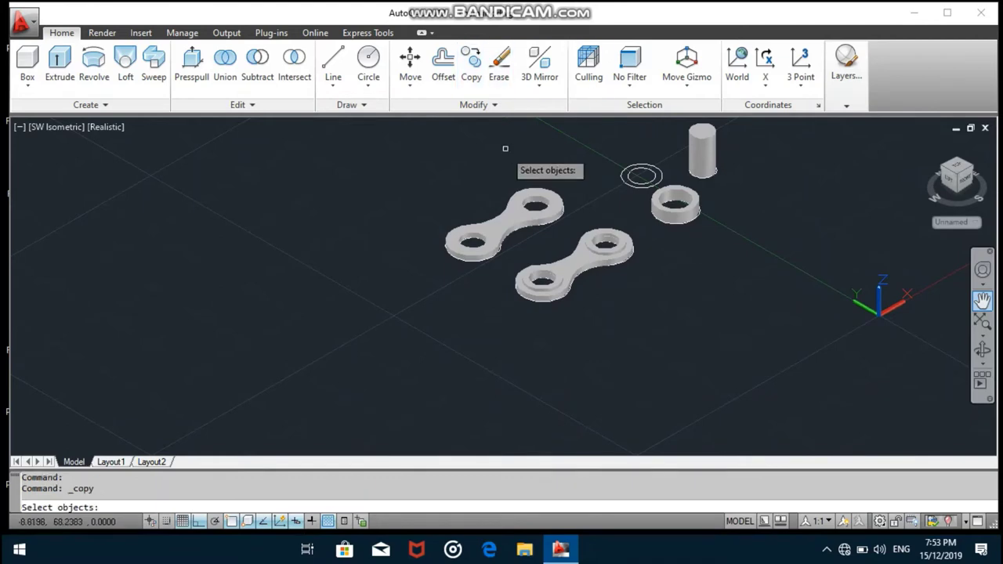
left_click(513, 210)
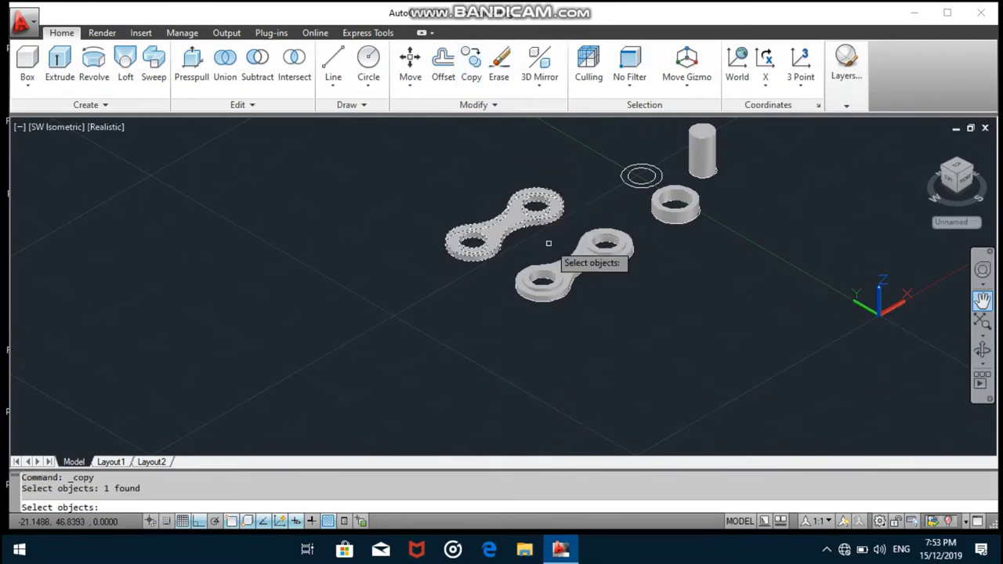
key("Escape")
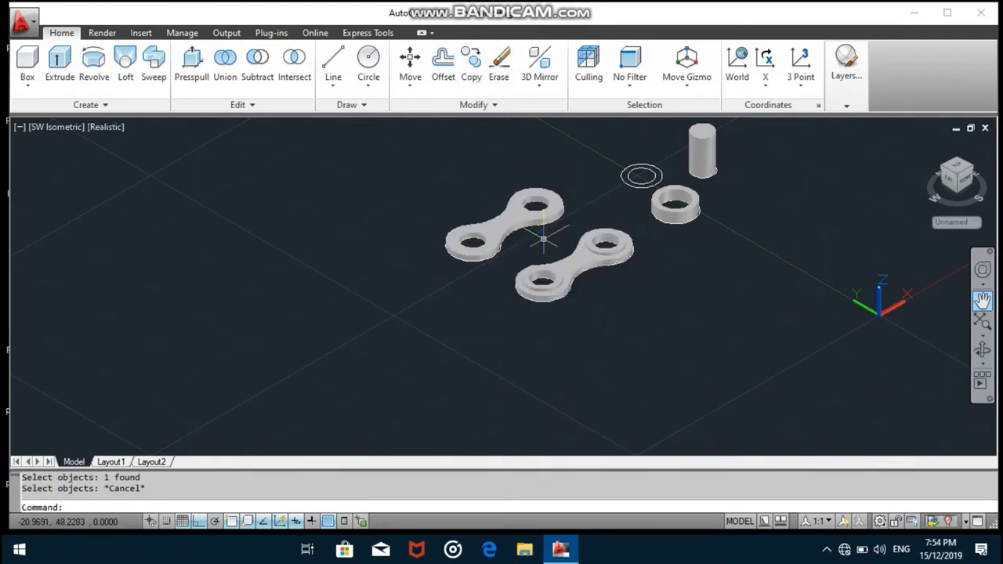
Step: Union the lower link plate with both rings into one solid with collared holes
left_click(225, 62)
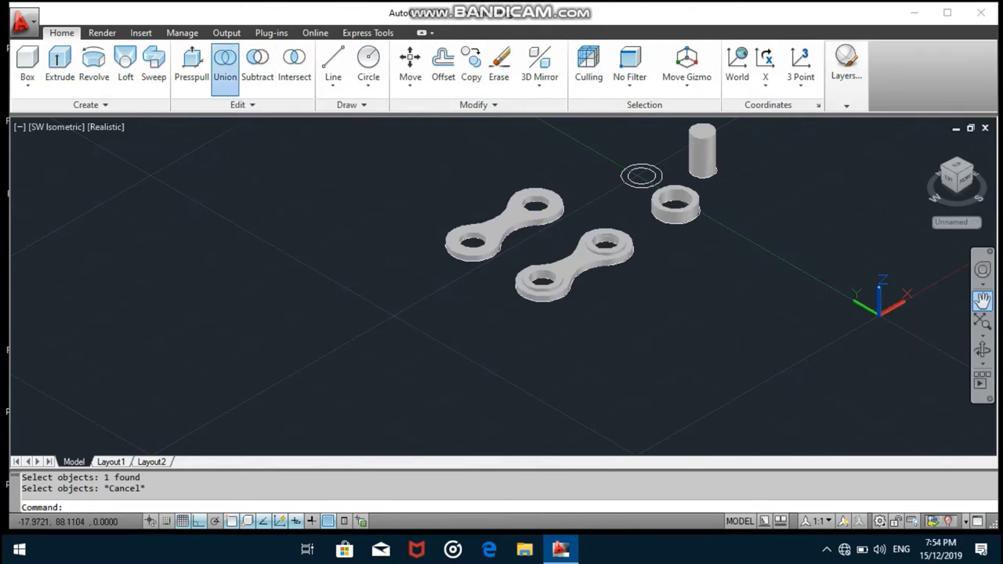
left_click(558, 287)
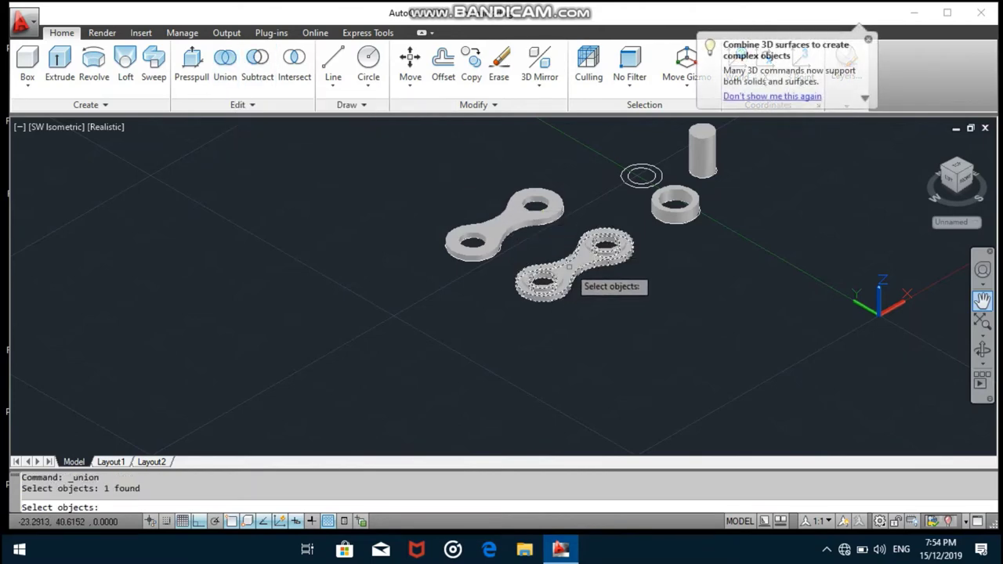
left_click(600, 248)
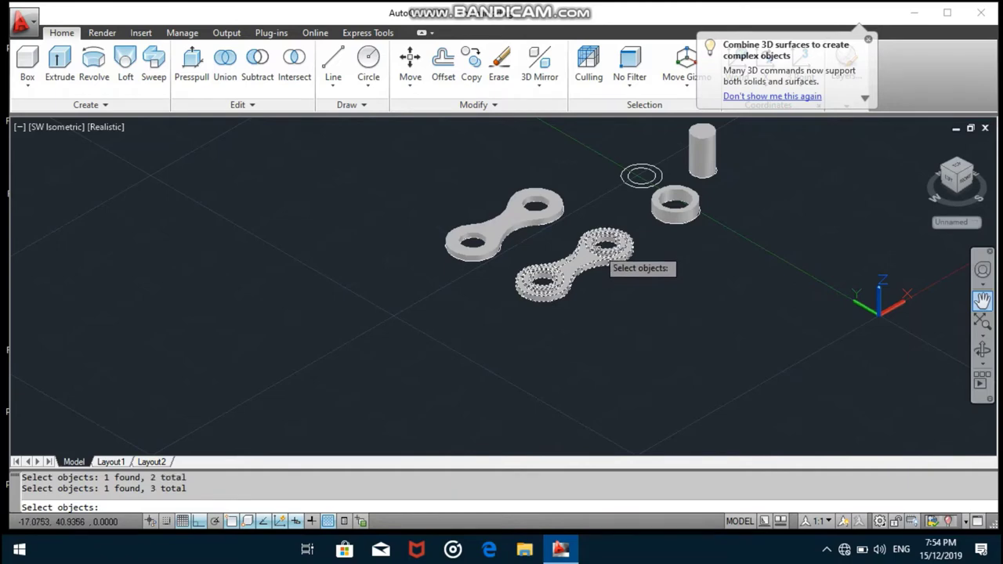
key("Return")
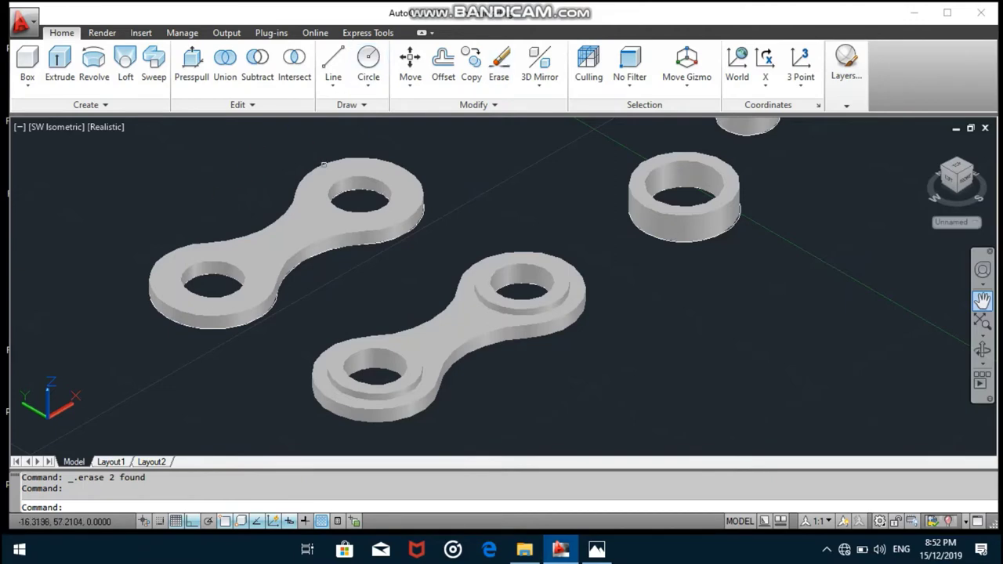
Step: Fillet the upper link plate's two curved waist edges with a 0.5 radius
left_click(239, 104)
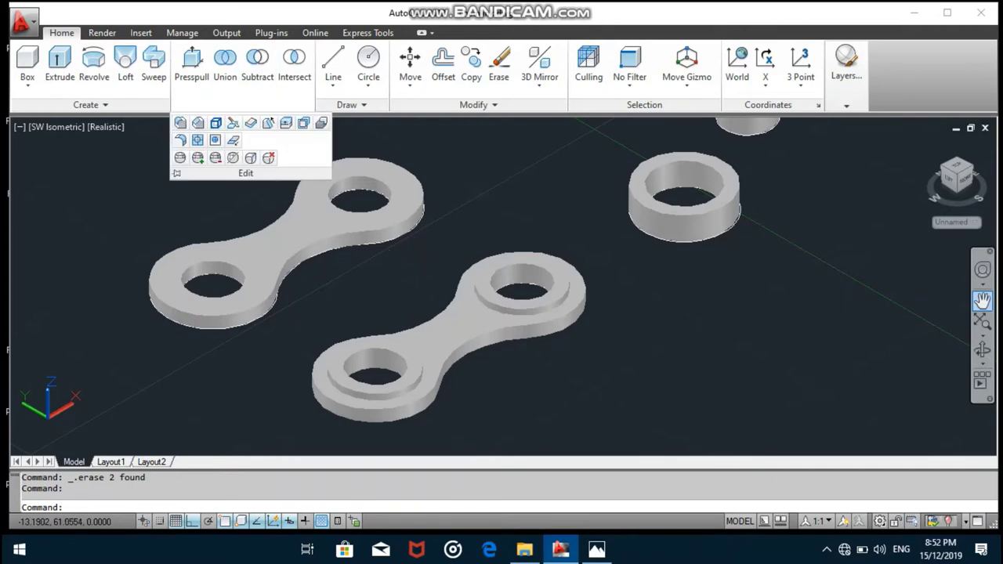
left_click(180, 123)
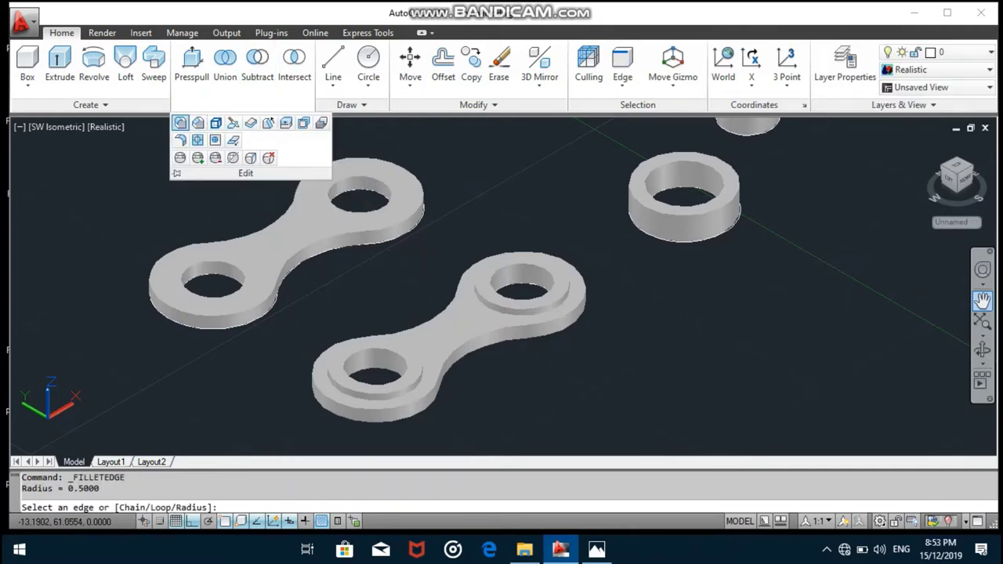
left_click(263, 229)
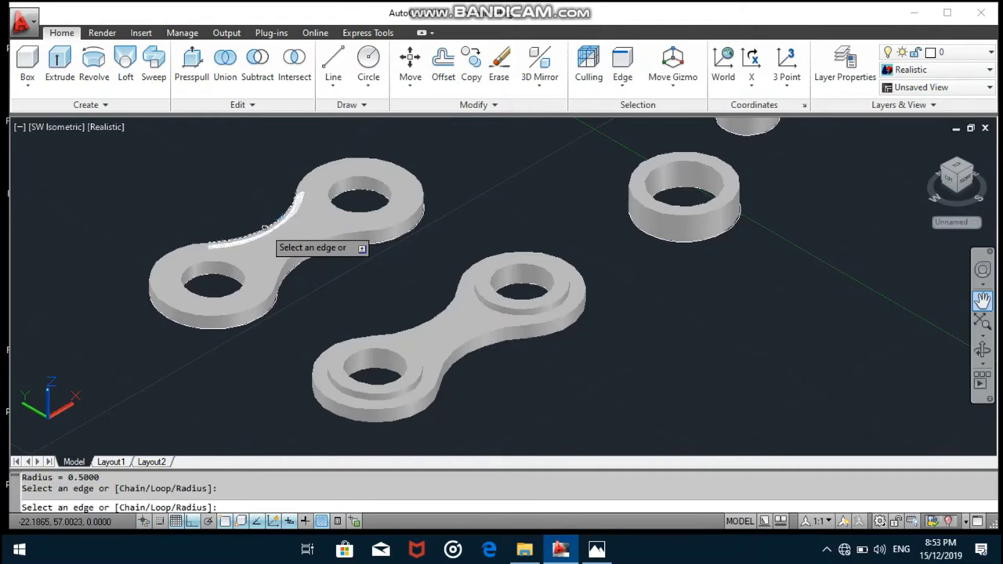
left_click(314, 237)
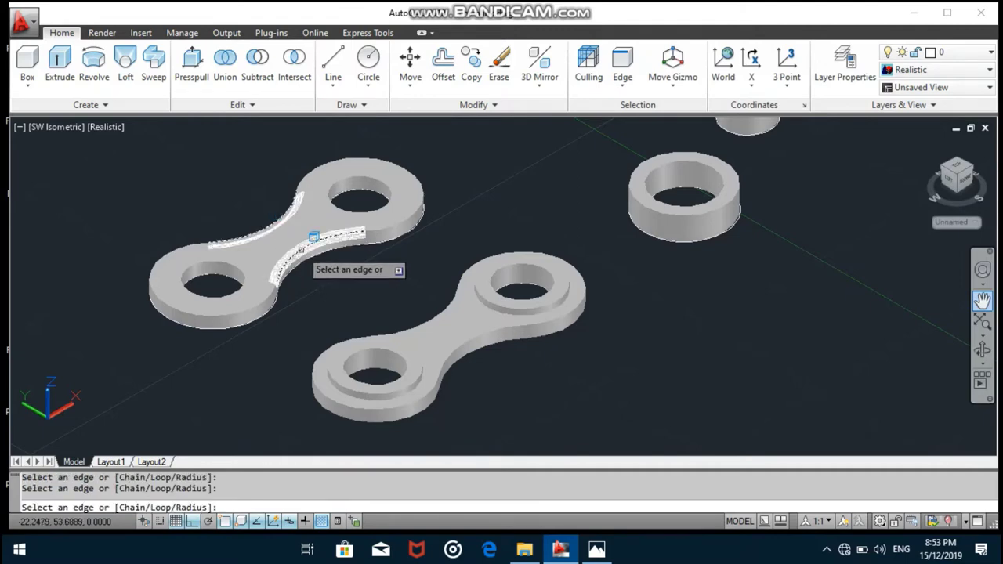
key("Return")
key("Return")
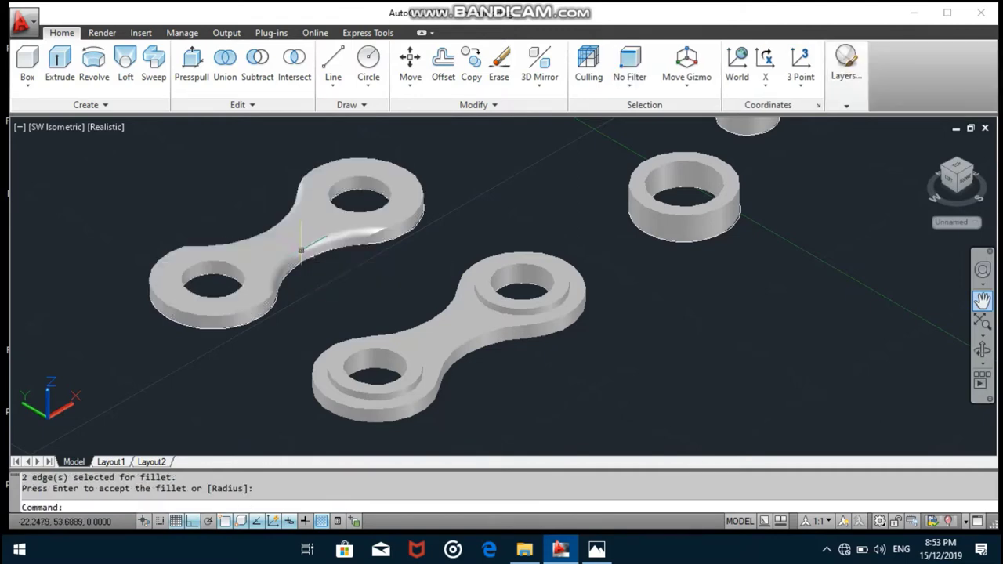
Step: Fillet the lower link plate's curved waist edges with a 0.5 radius
key("Return")
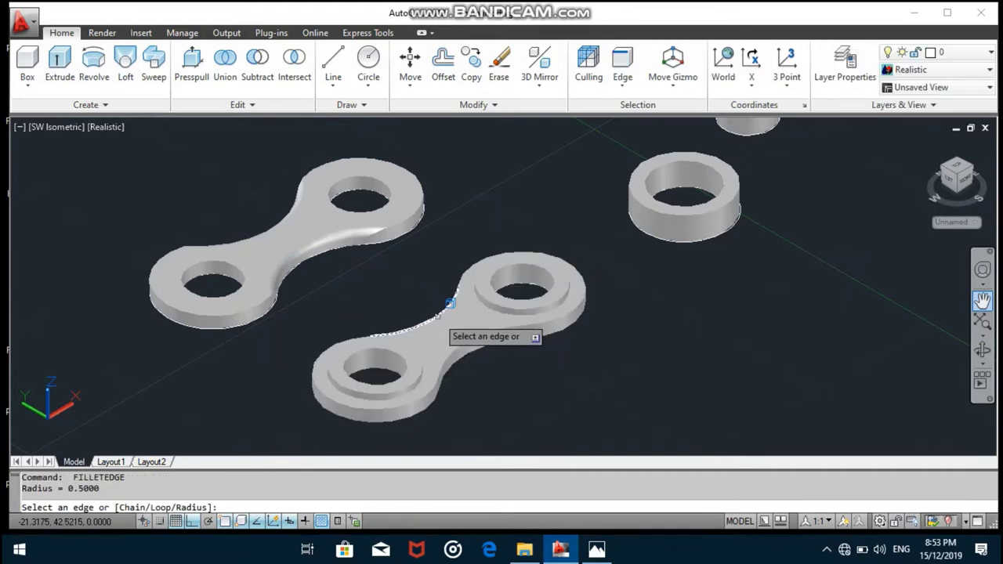
left_click(462, 343)
key("Return")
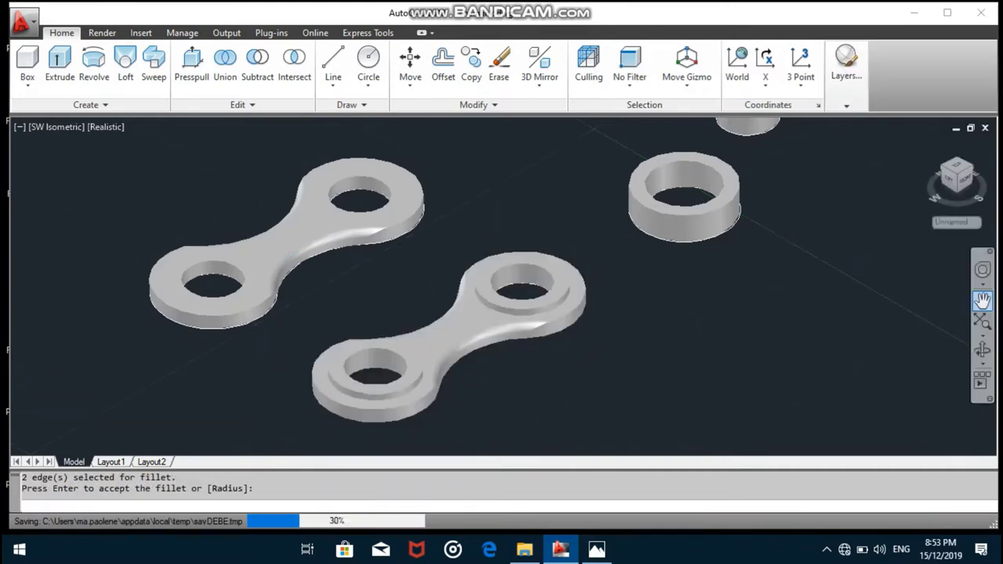
key("Return")
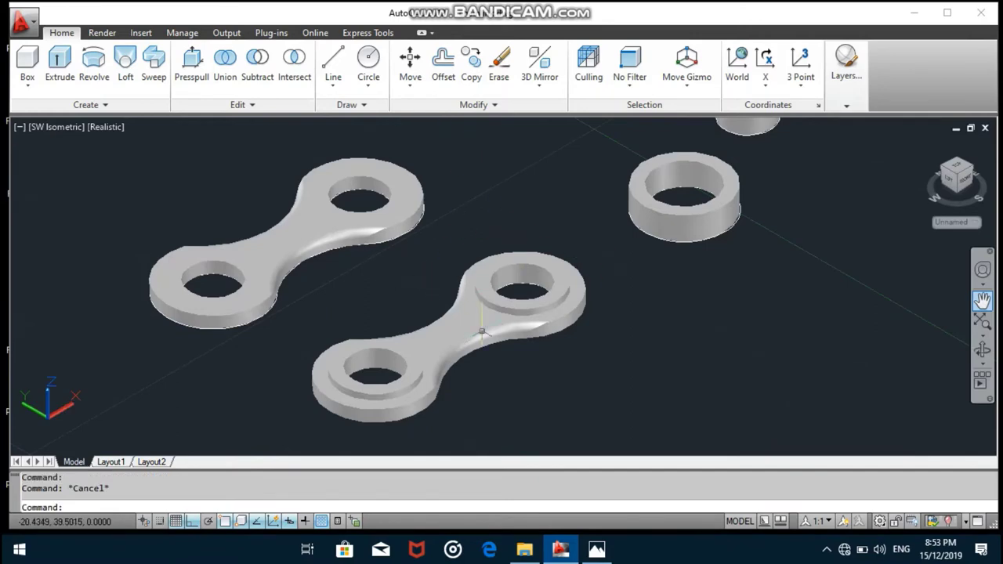
left_click(629, 378)
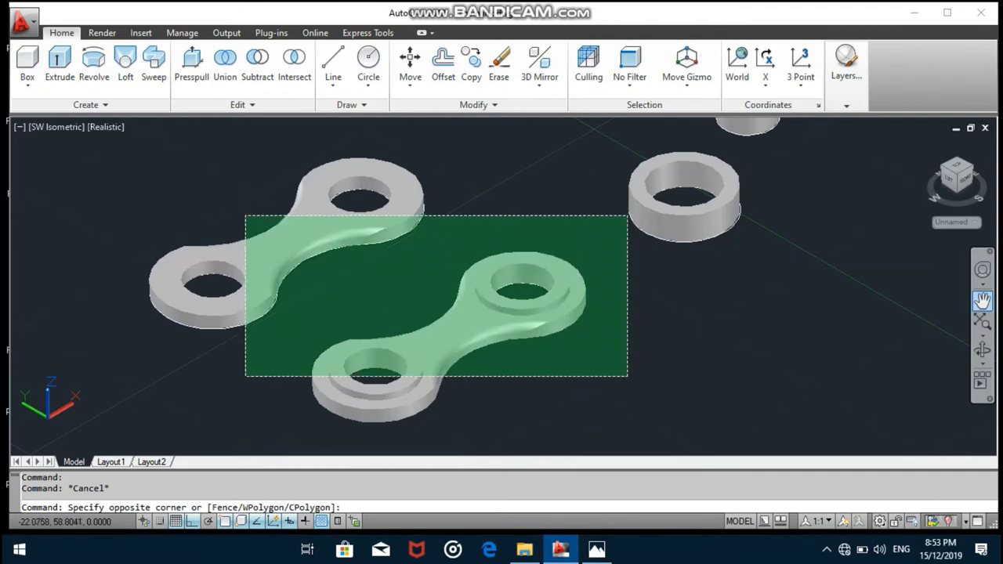
Step: Rotate both link plates 180 degrees with 3DROTATE so their plain sides face up
left_click(238, 207)
type("3D")
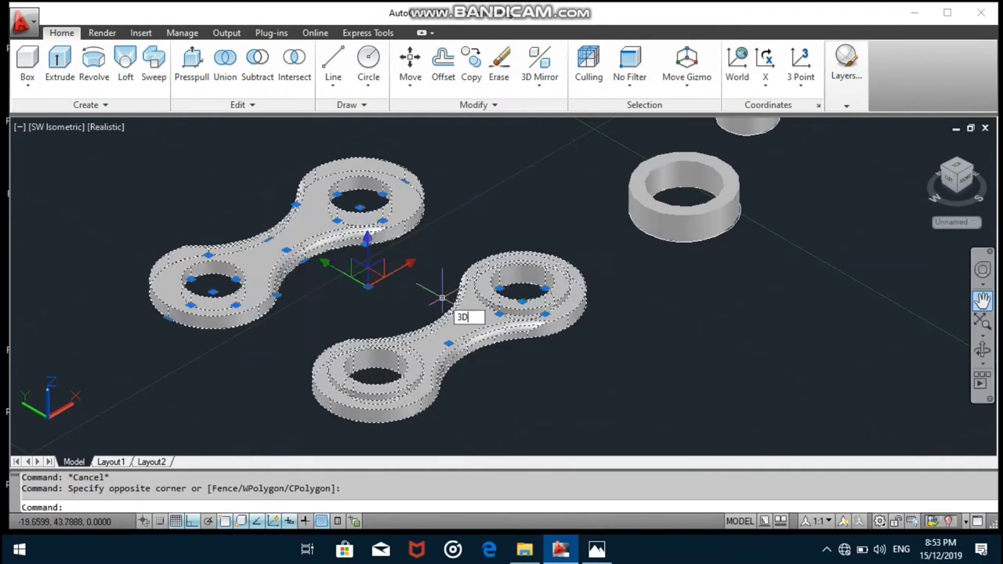
type("ro")
key("Return")
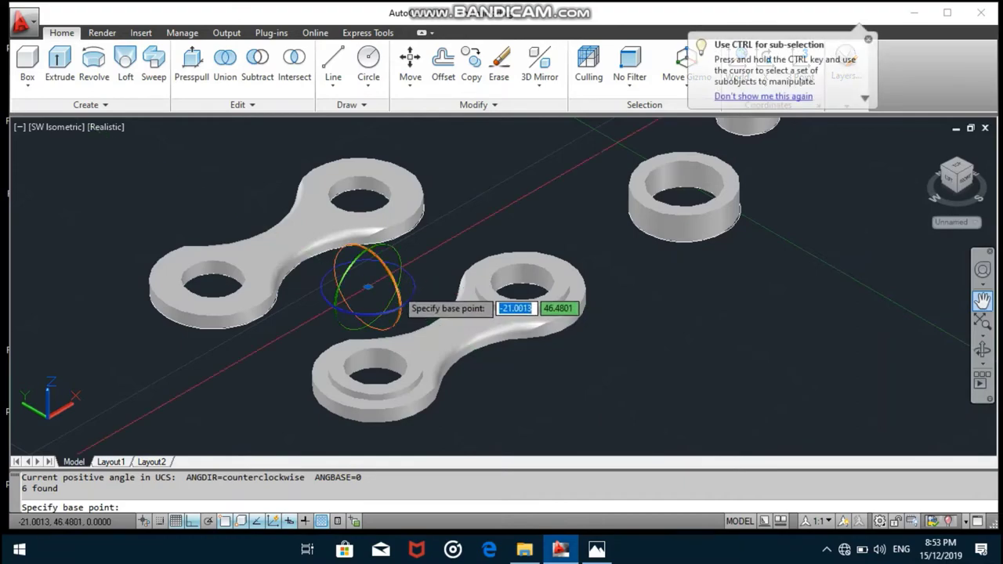
left_click(400, 300)
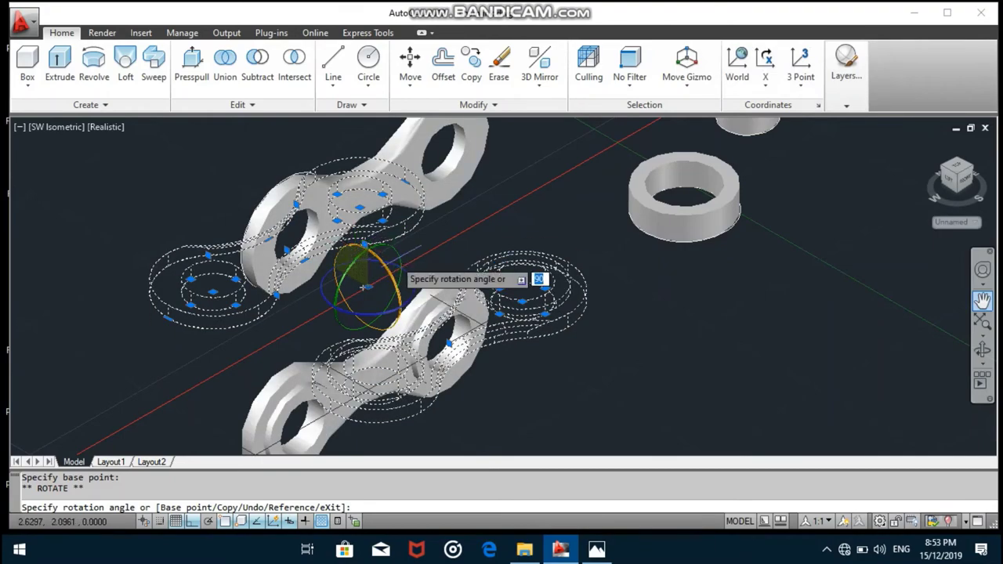
left_click(422, 300)
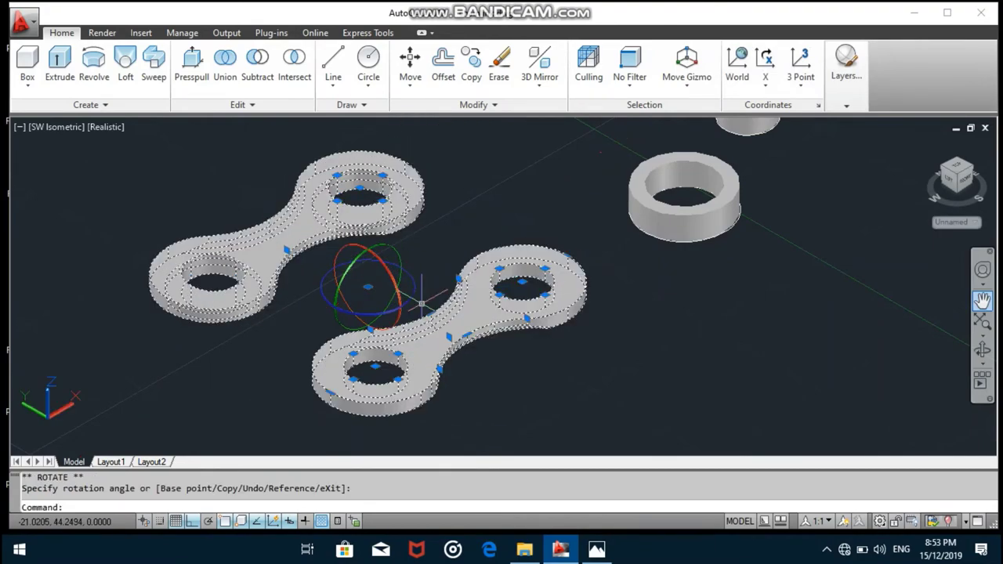
key("Return")
key("Escape")
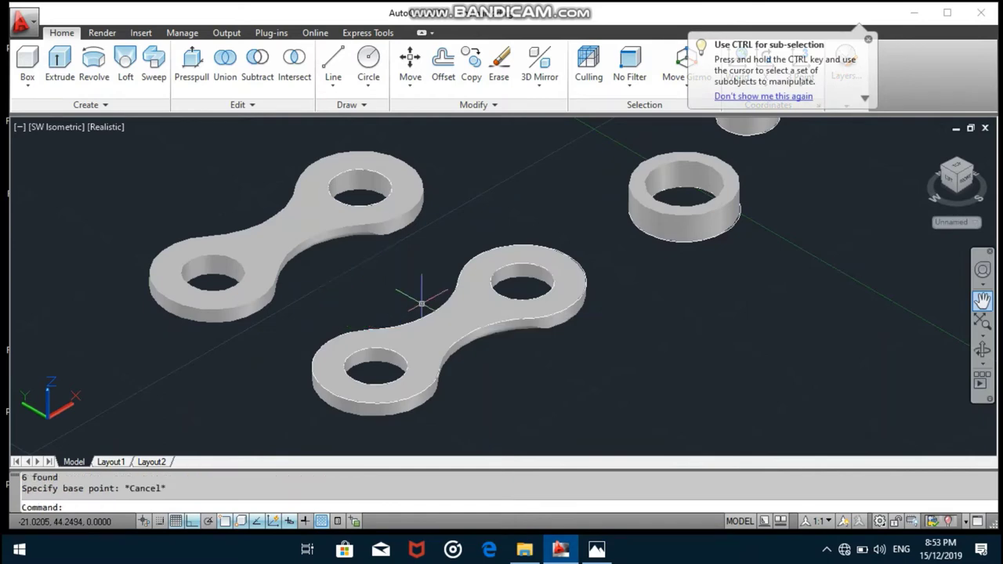
left_click(409, 202)
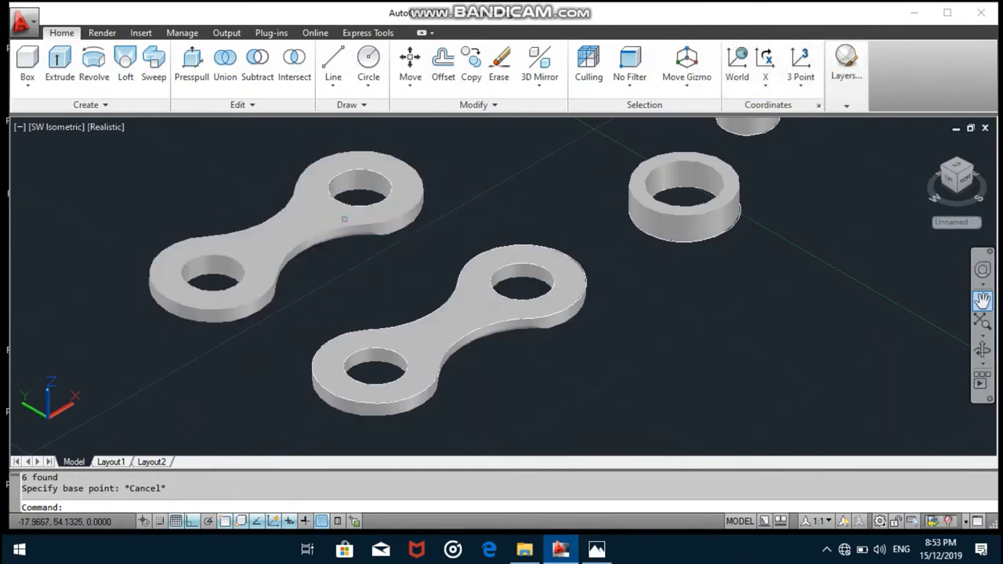
Step: Fillet both hole rims on the upper link plate with Fillet Edge
left_click(242, 104)
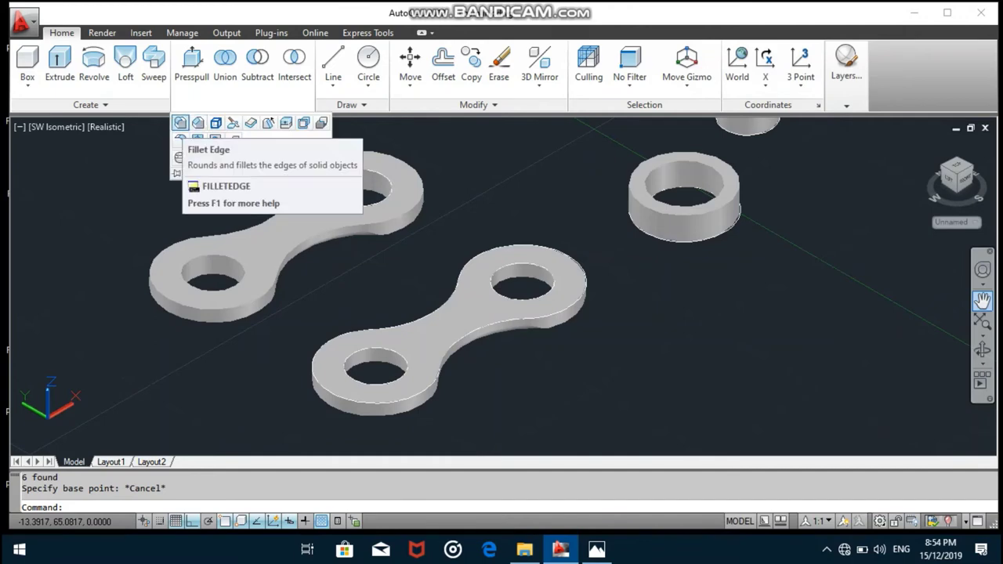
left_click(181, 123)
left_click(239, 261)
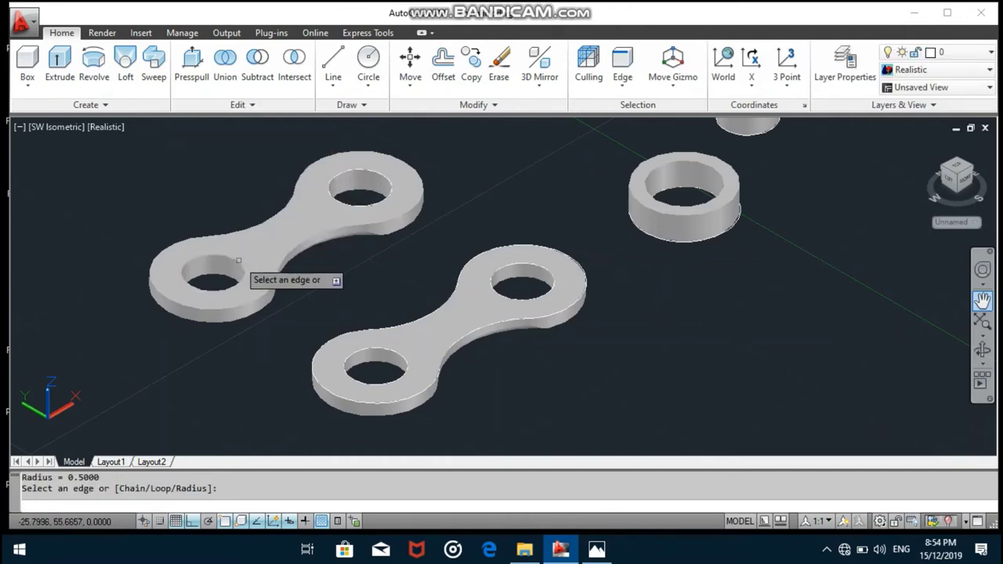
left_click(342, 202)
key("Return")
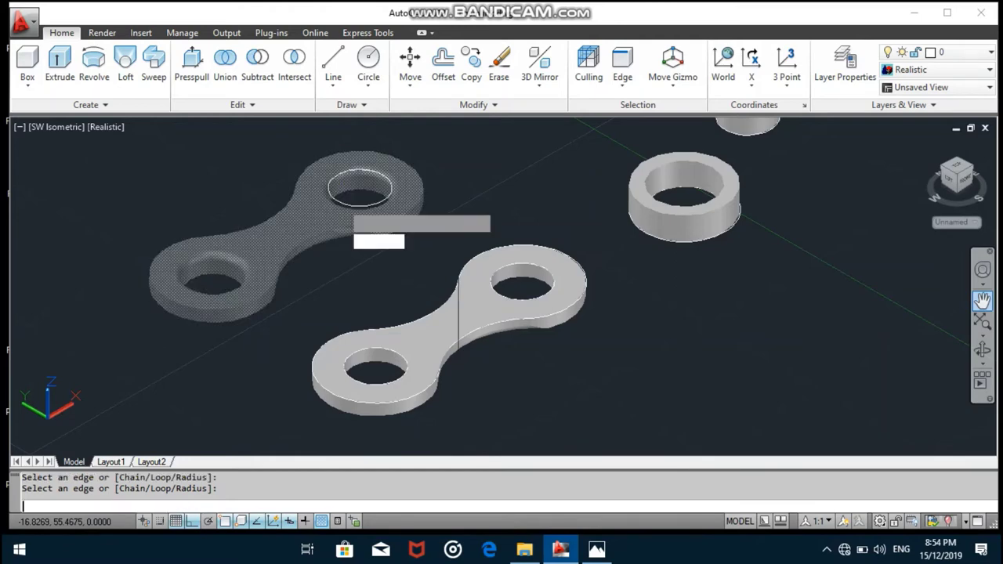
key("Return")
left_click(345, 204)
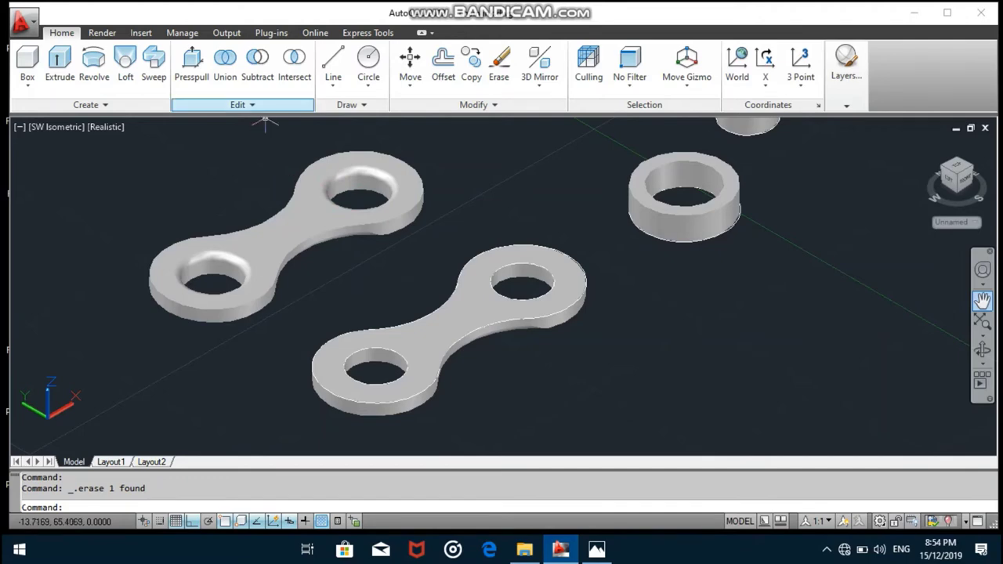
Step: Fillet the lower link plate's two hole rims and delete the leftover pieces
left_click(241, 104)
left_click(180, 123)
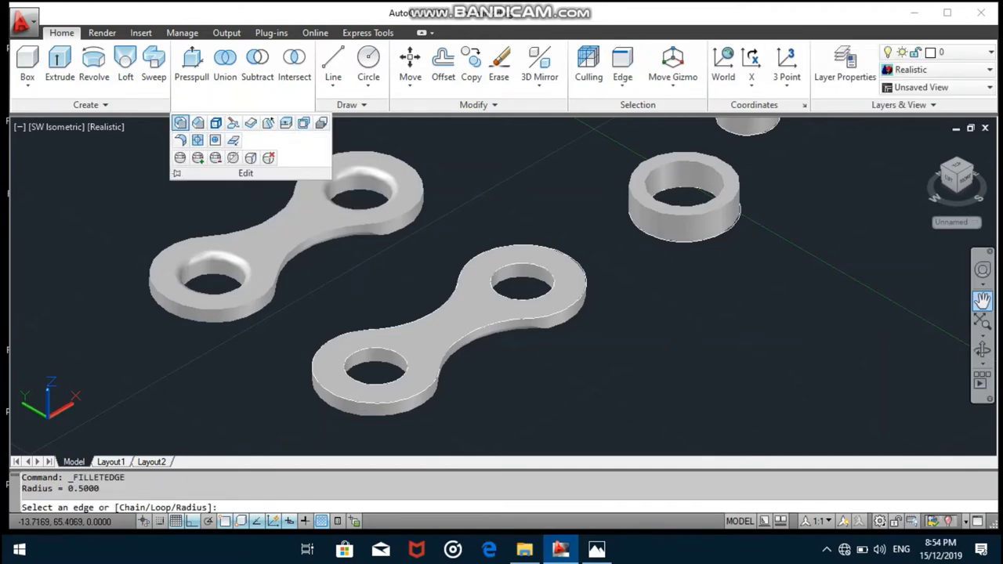
left_click(374, 348)
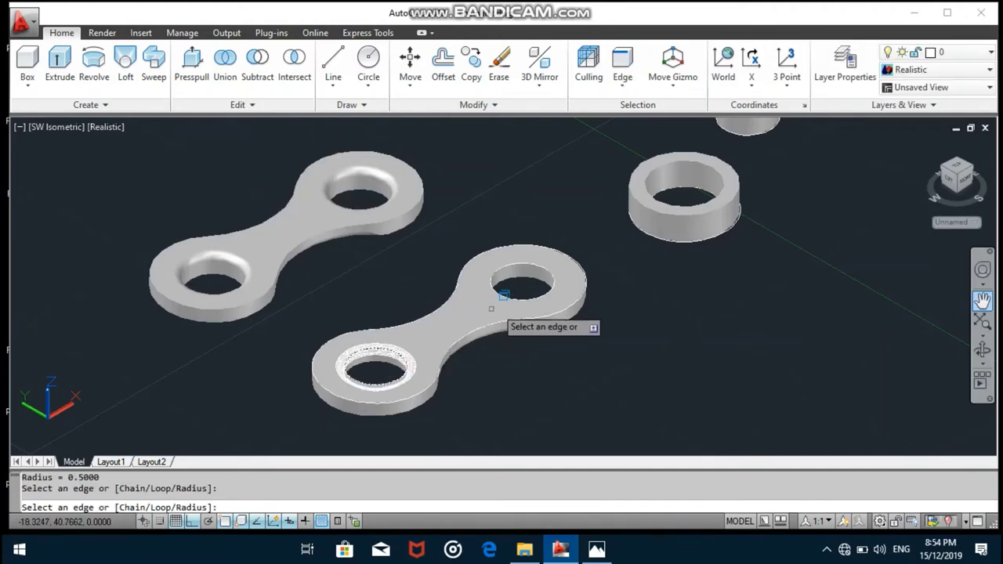
left_click(514, 299)
key("Return")
key("Return")
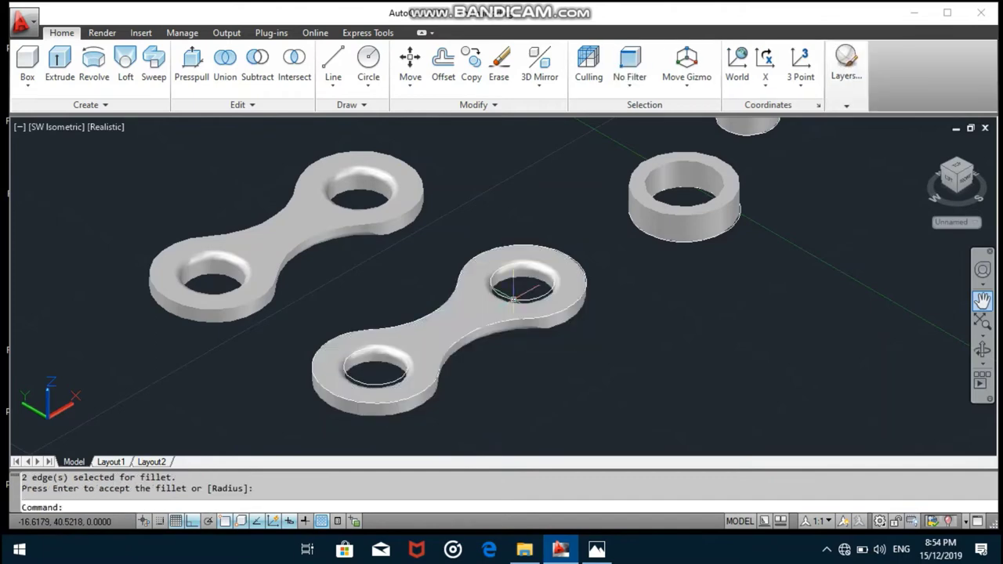
left_click(388, 382)
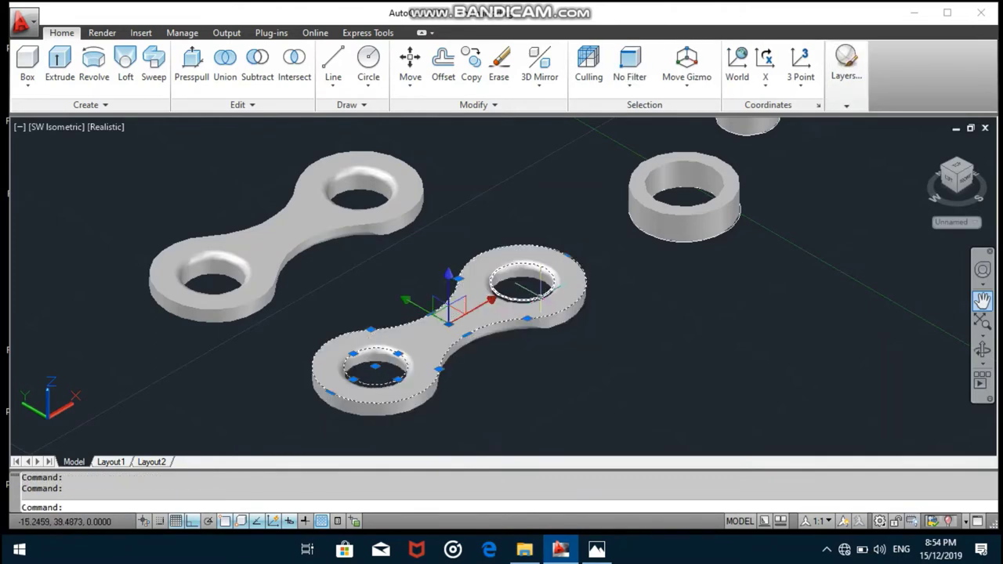
key("Delete")
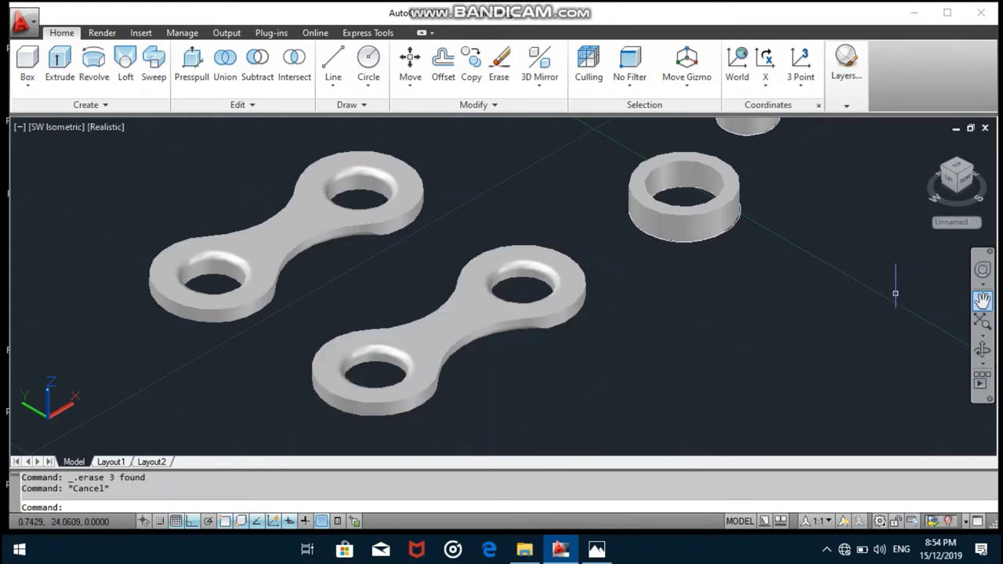
Step: Zoom out and pan so all the chain parts sit in the view centre
scroll(895, 293, "down", 5)
left_click(983, 300)
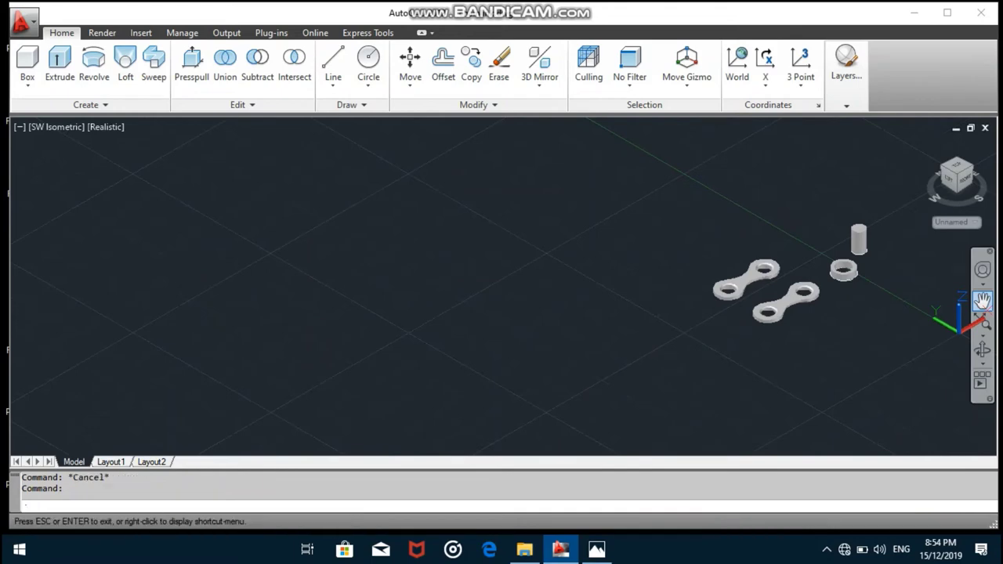
mouse_move(745, 282)
left_mouse_down()
mouse_move(666, 243)
mouse_move(584, 232)
left_mouse_up()
key("Escape")
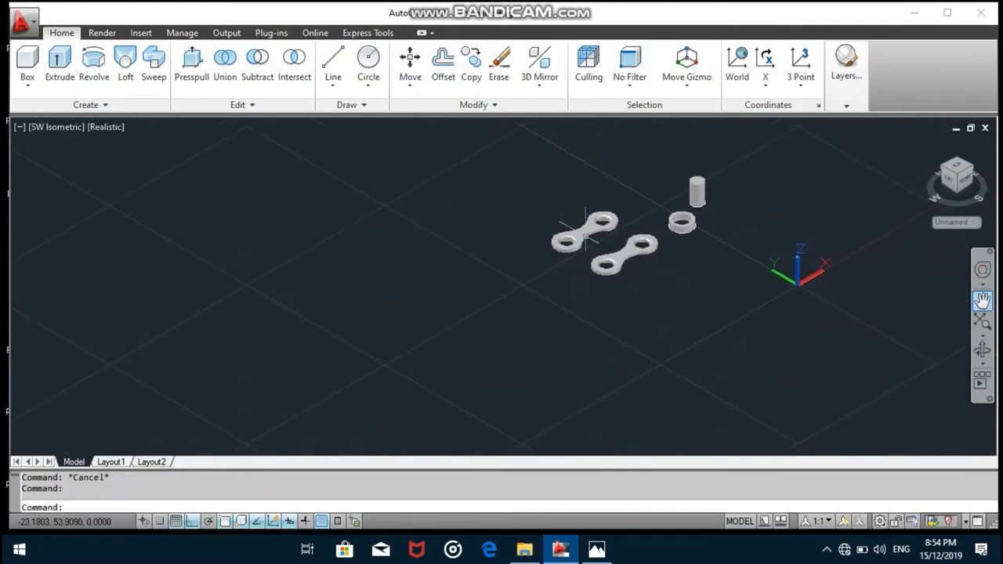
left_click(584, 232)
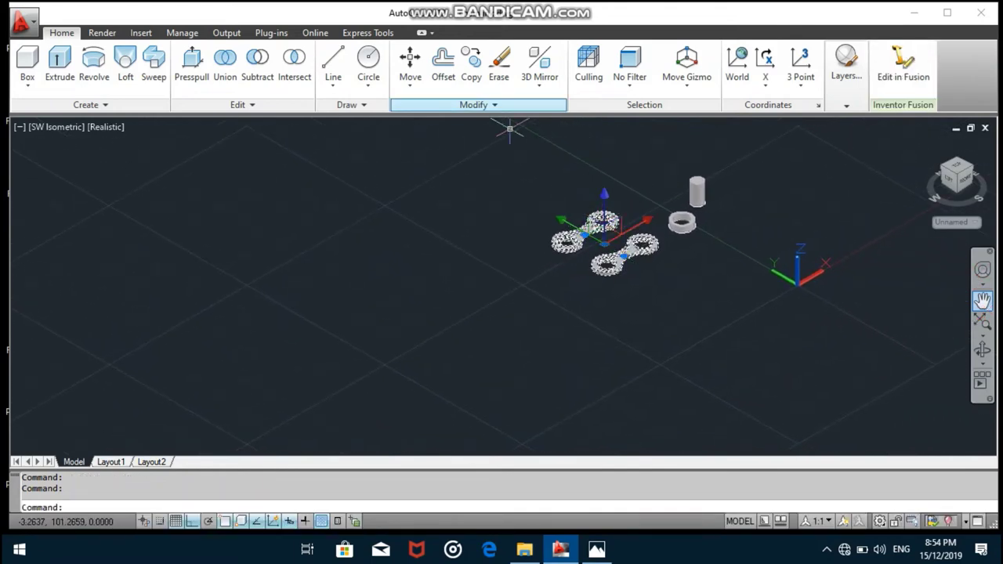
Step: Copy the two selected link plates to two new positions
left_click(471, 67)
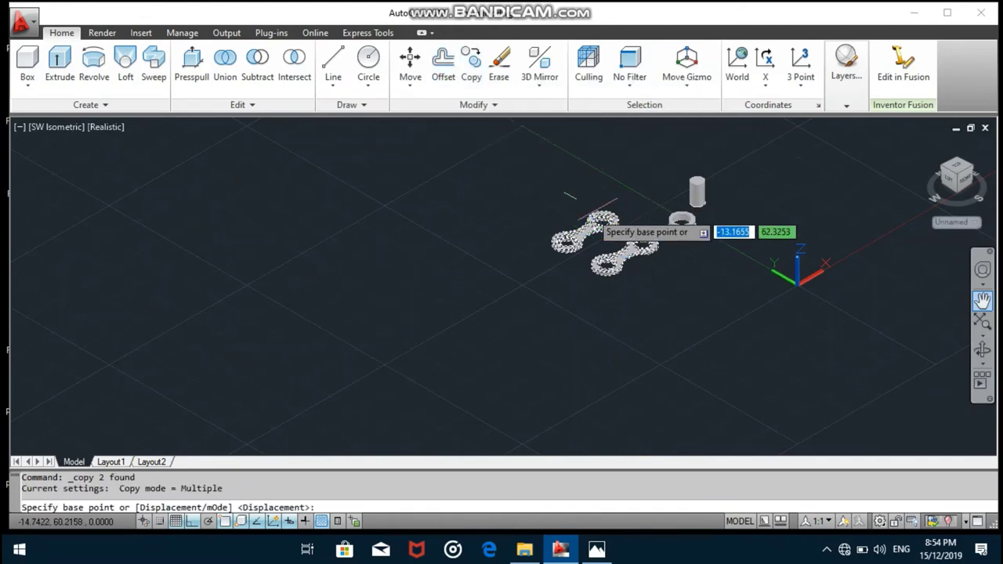
left_click(602, 251)
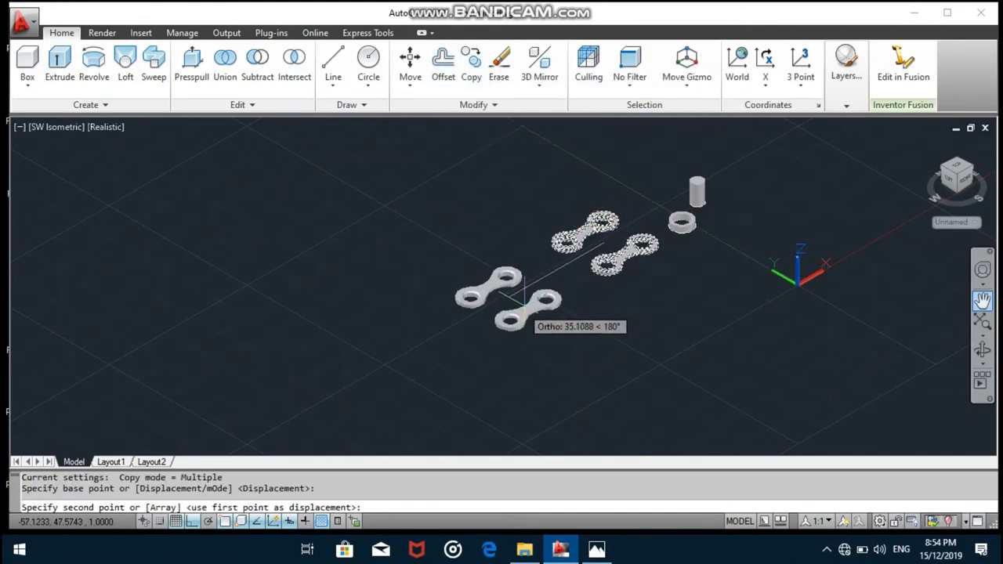
left_click(527, 287)
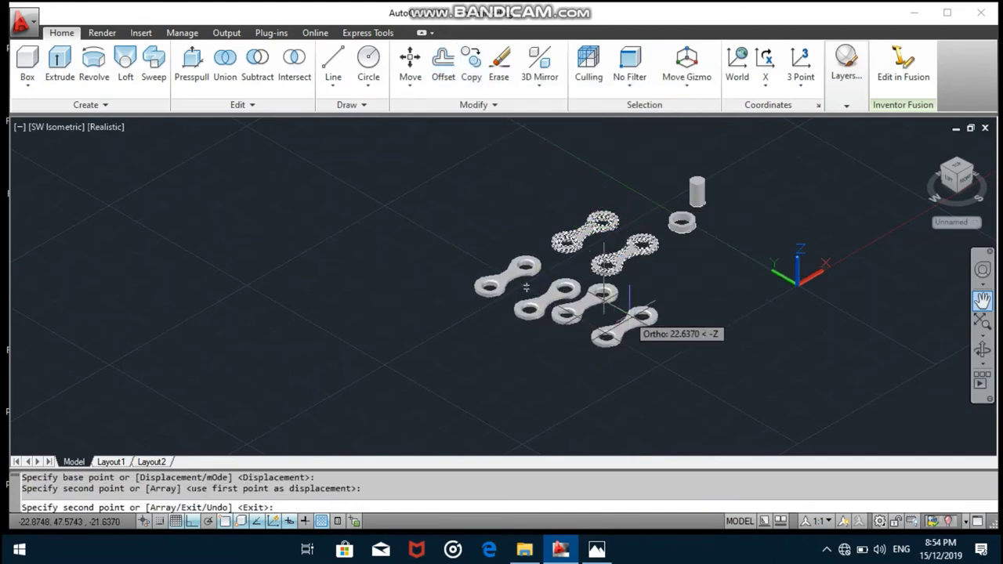
left_click(668, 290)
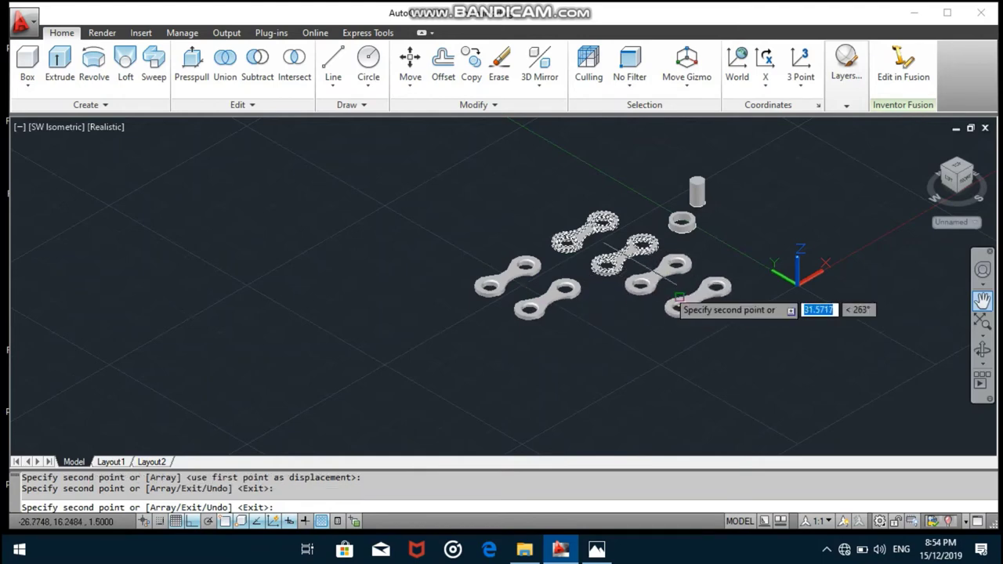
key("Escape")
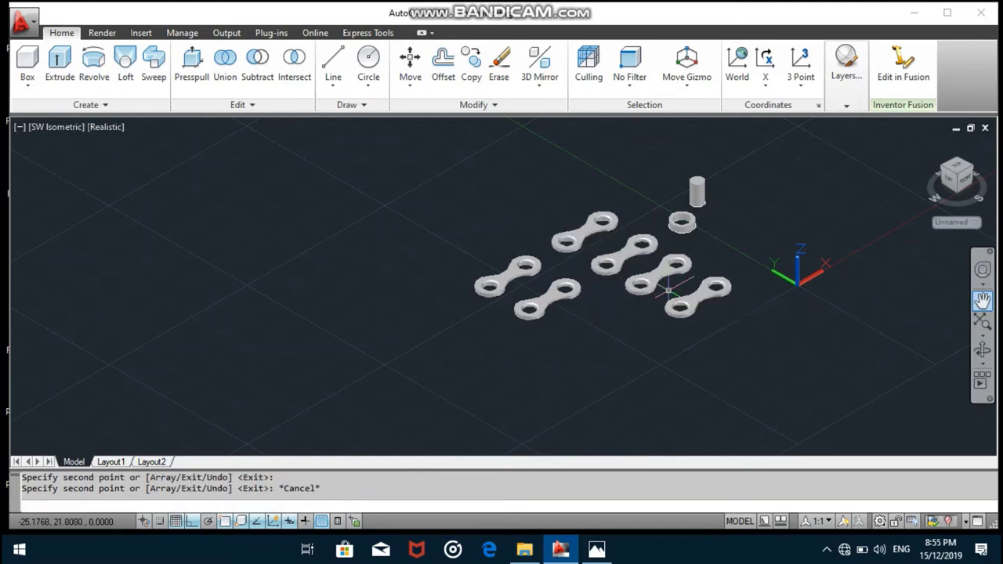
Step: Copy another link plate to a row below the others
left_click(471, 67)
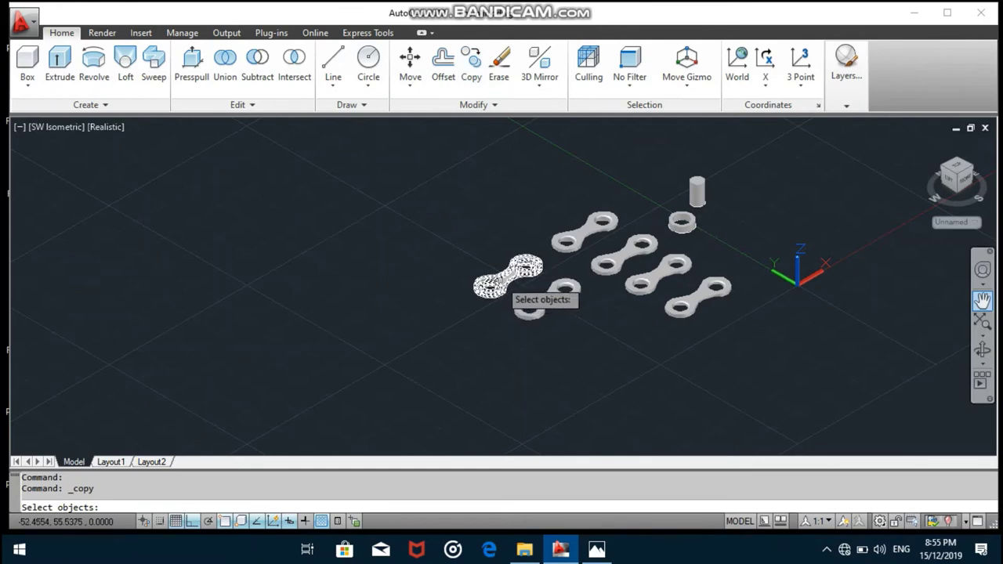
left_click(504, 285)
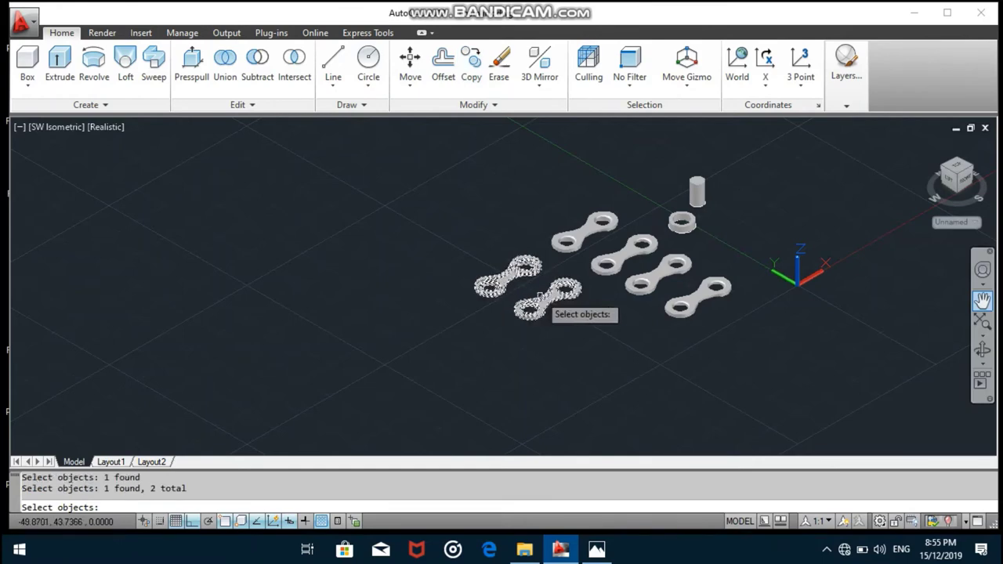
key("Return")
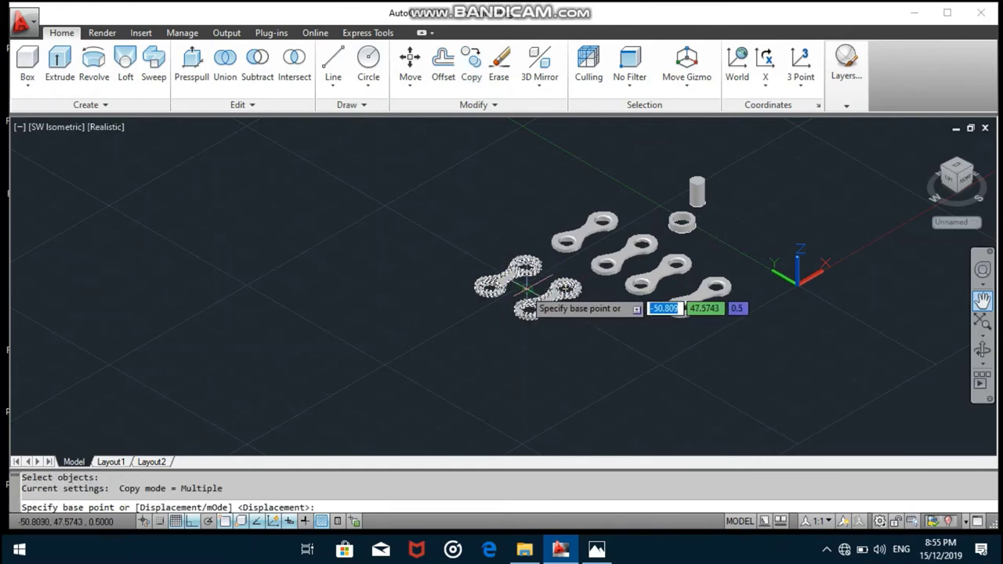
left_click(526, 290)
left_click(604, 332)
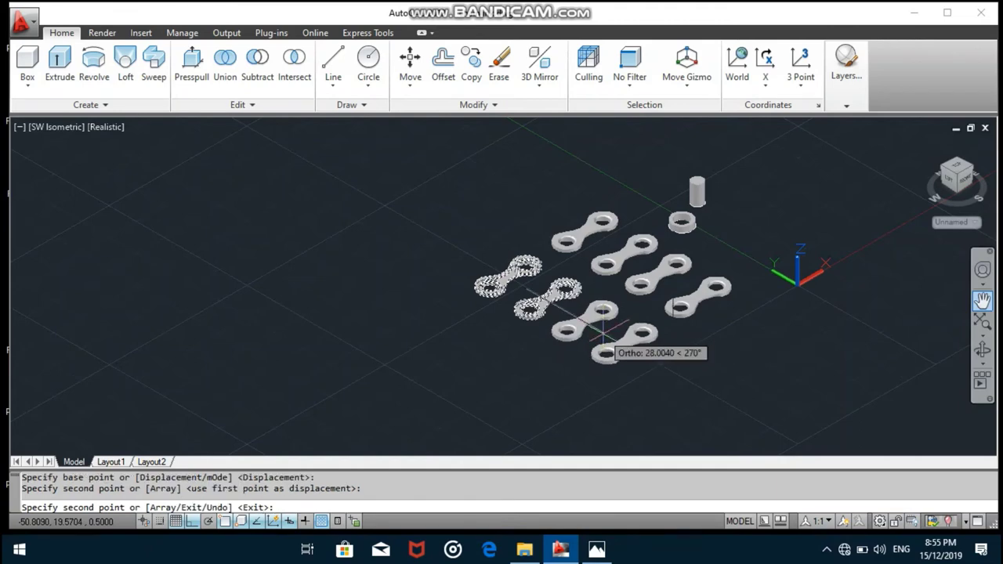
key("Return")
scroll(604, 333, "up", 3)
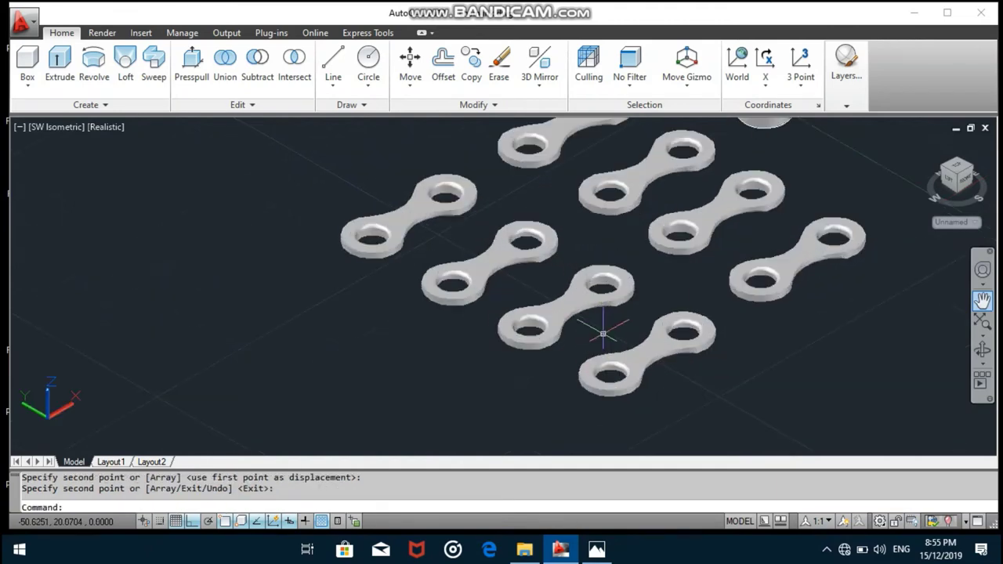
middle_click_drag(864, 320, 762, 376)
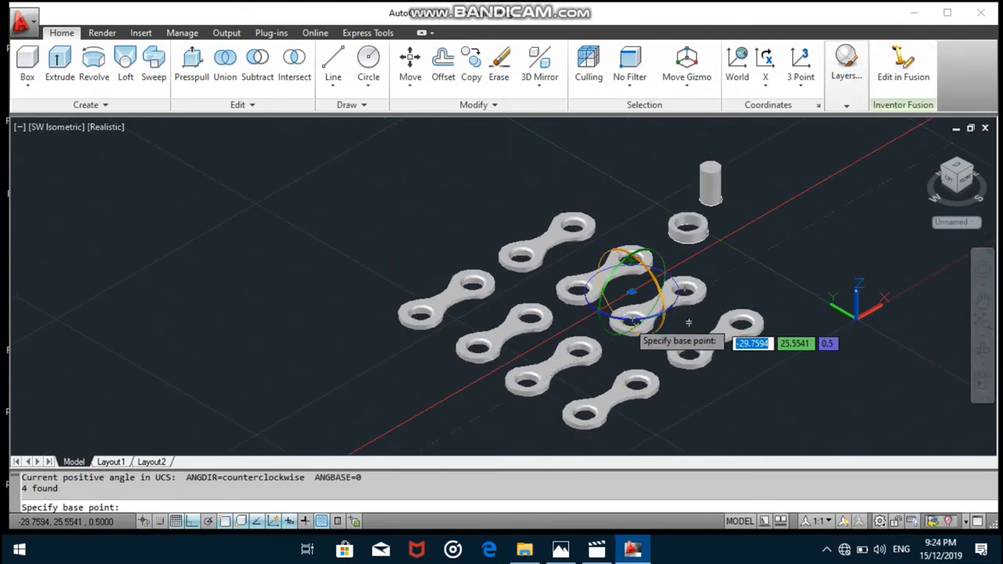
Step: Select four middle link plates and start a 3D rotation, then cancel it
key("Escape")
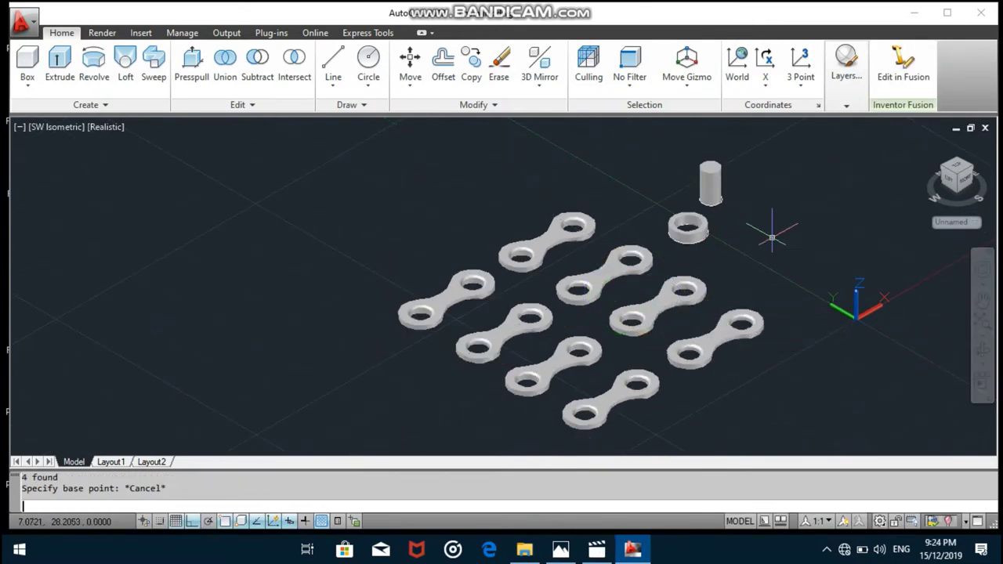
left_click(717, 337)
left_click(666, 298)
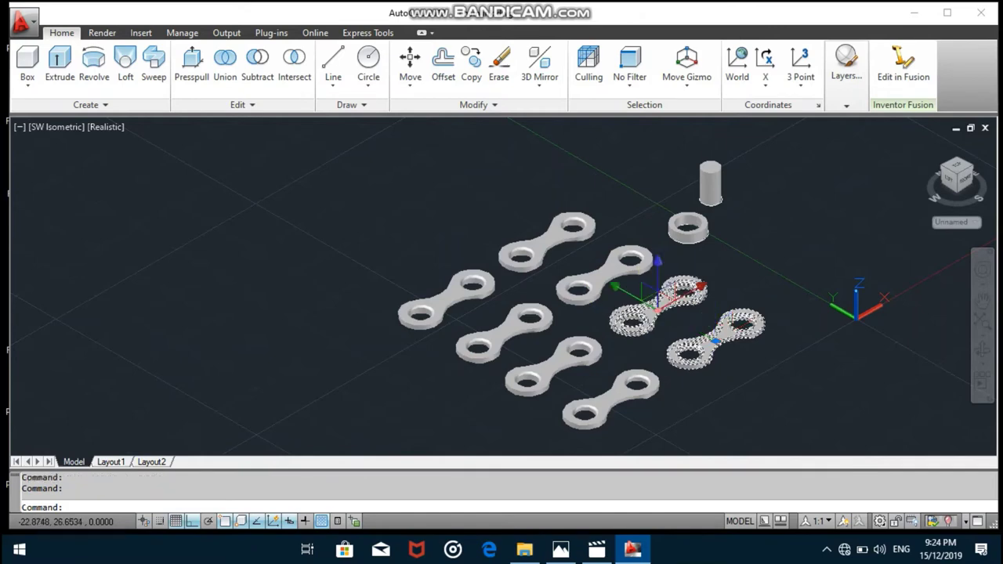
left_click(600, 274)
left_click(548, 237)
type("3")
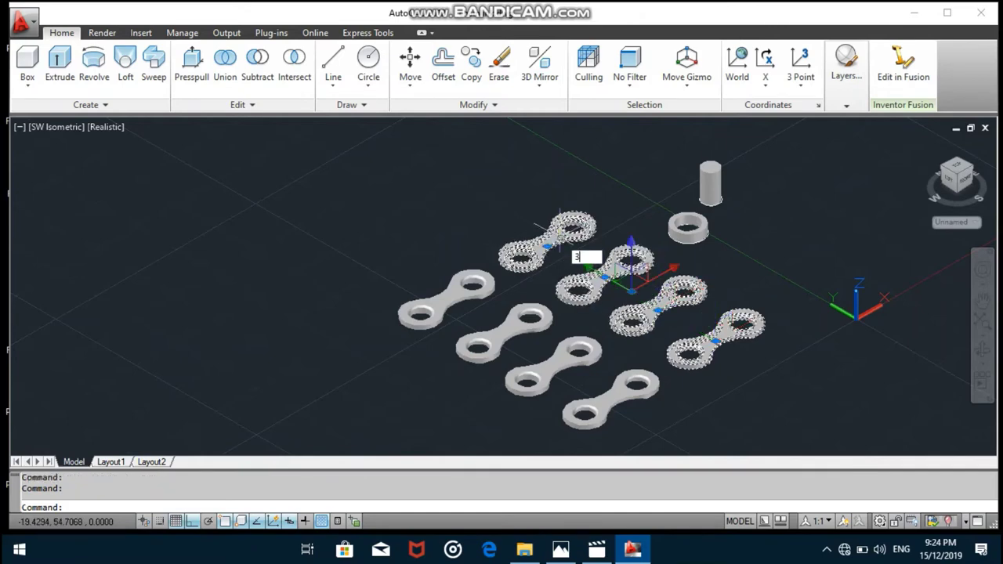
type("dr")
key("Return")
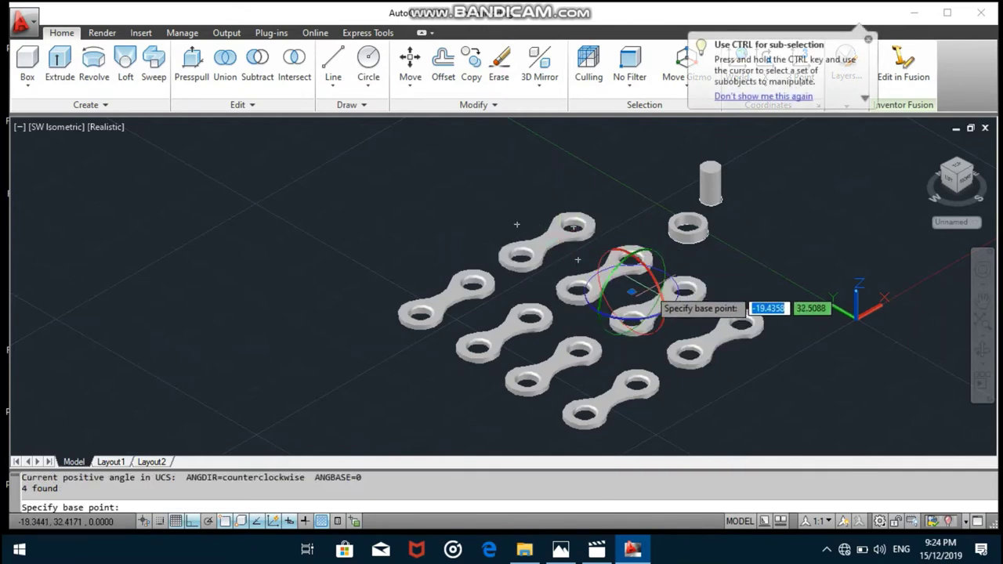
left_click(657, 292)
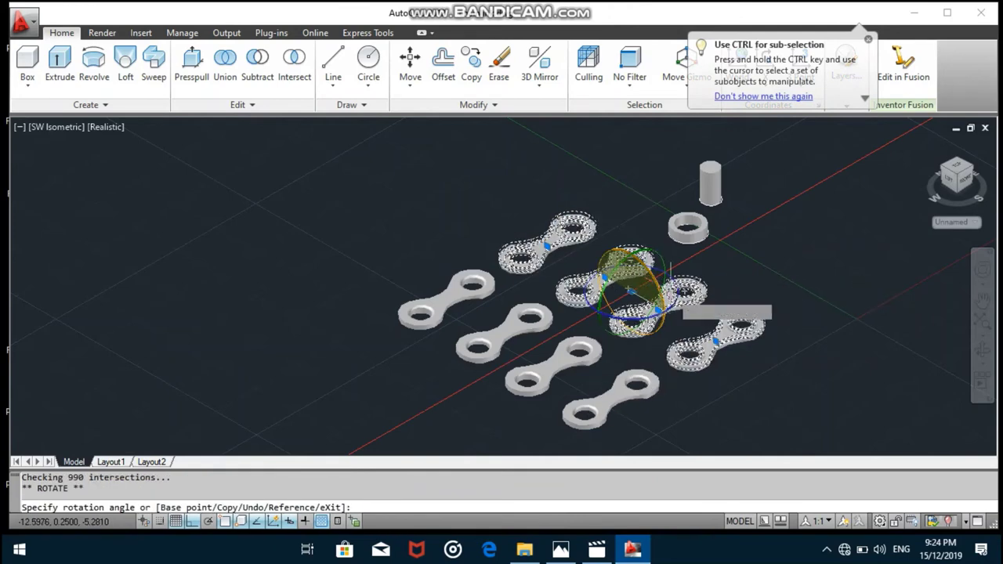
key("Escape")
key("Escape")
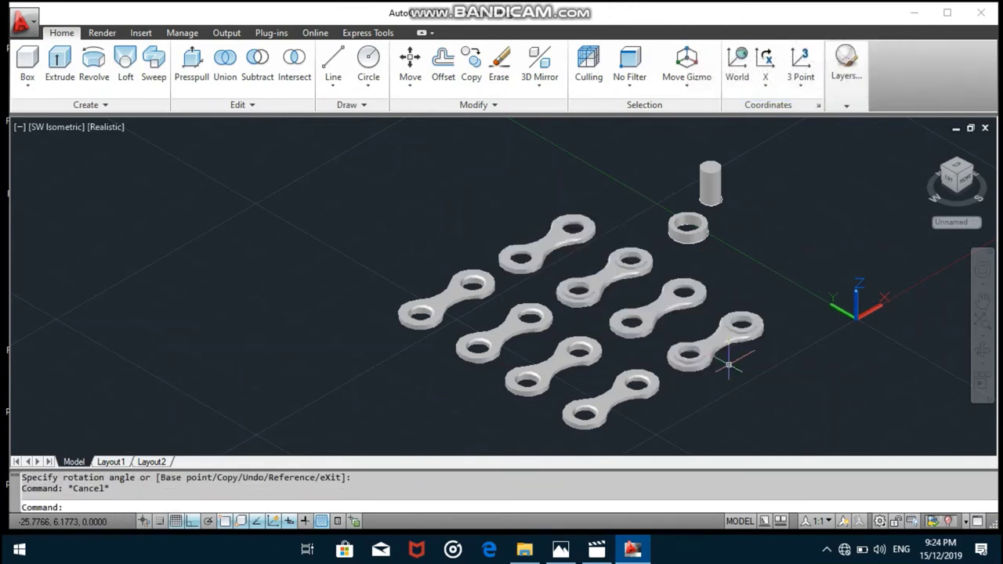
Step: Drag three link plates with the 3D Move gizmo to the upper right beside the pin
left_click(651, 281)
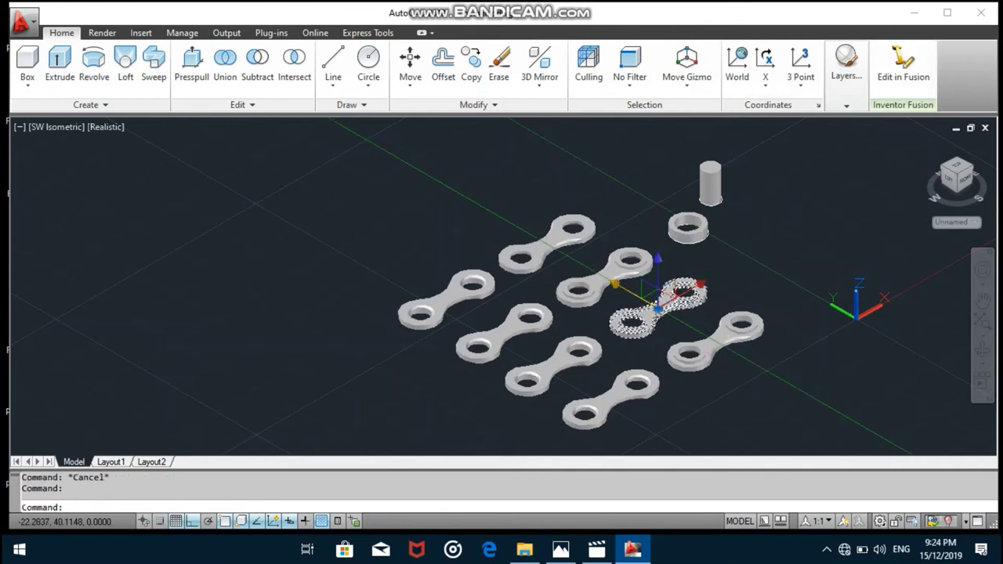
left_click(657, 310)
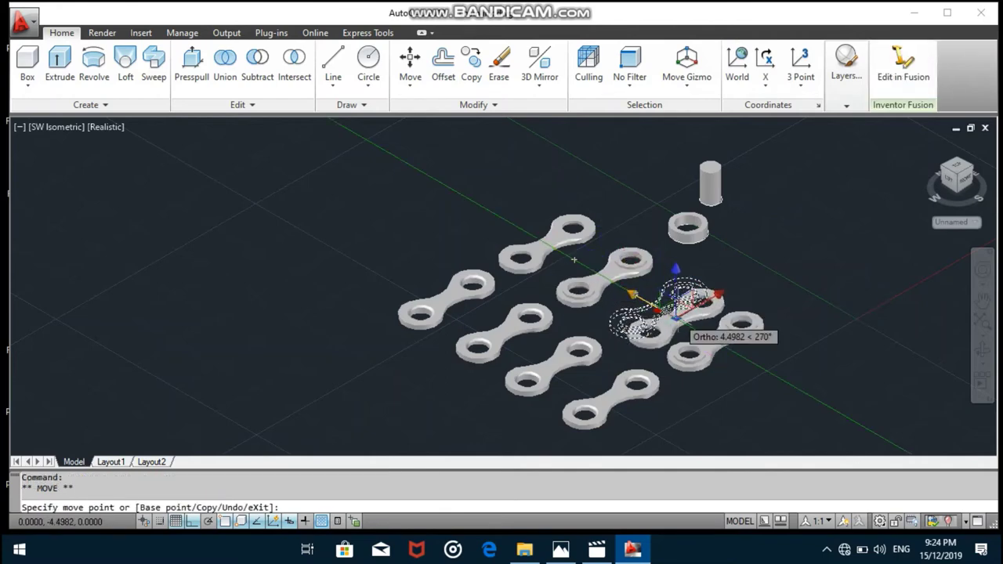
key("Escape")
left_click(603, 279)
left_click(553, 244)
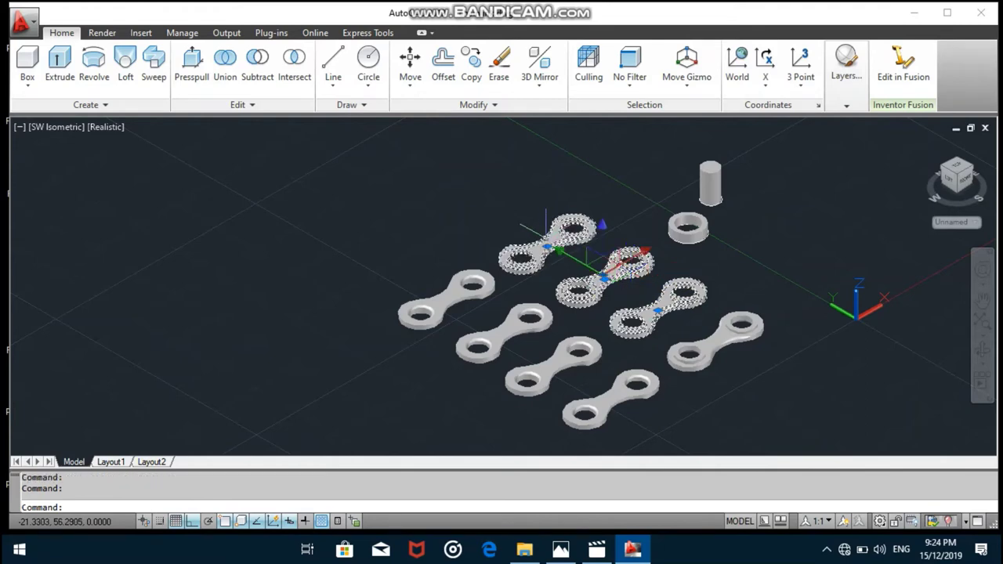
left_click(627, 254)
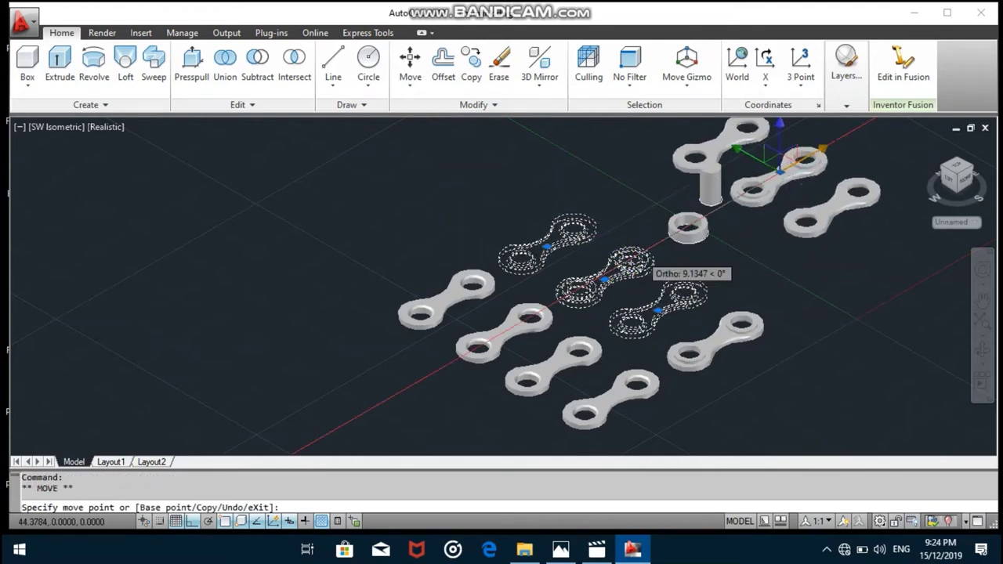
key("Escape")
left_click(700, 227)
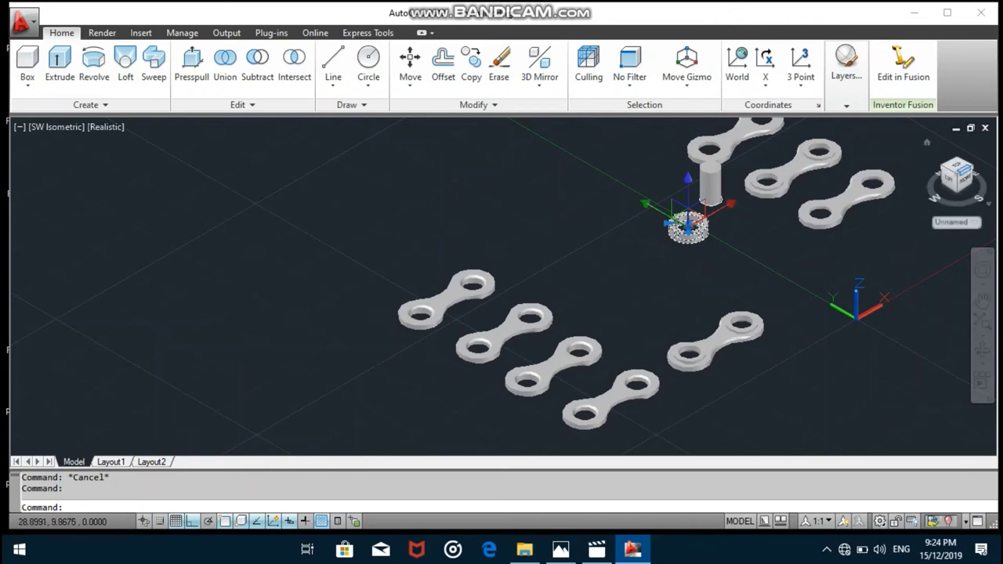
Step: Move the ring bushing in FRONT view, snapping it to the link plate hole's centre
left_click(410, 61)
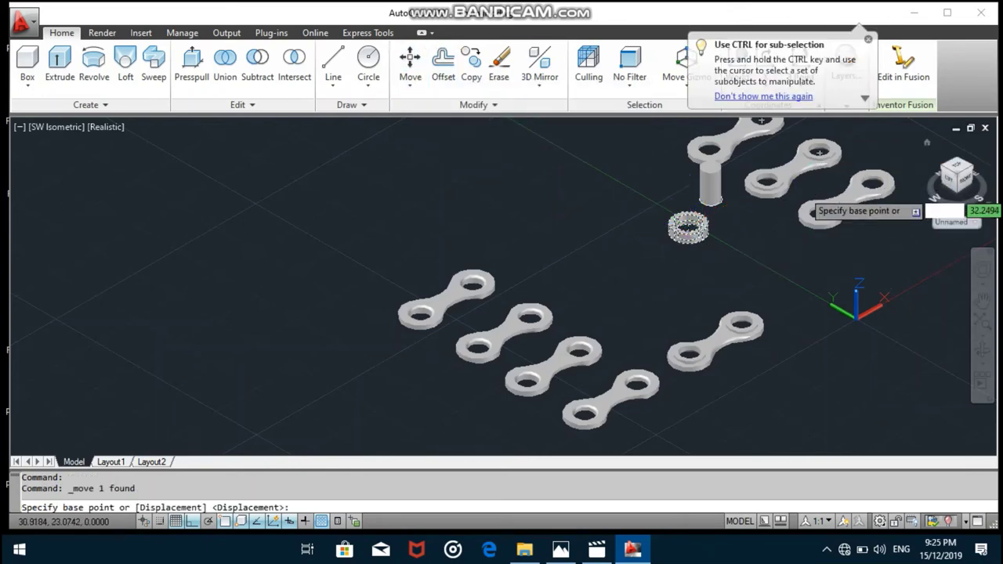
scroll(715, 238, "up", 5)
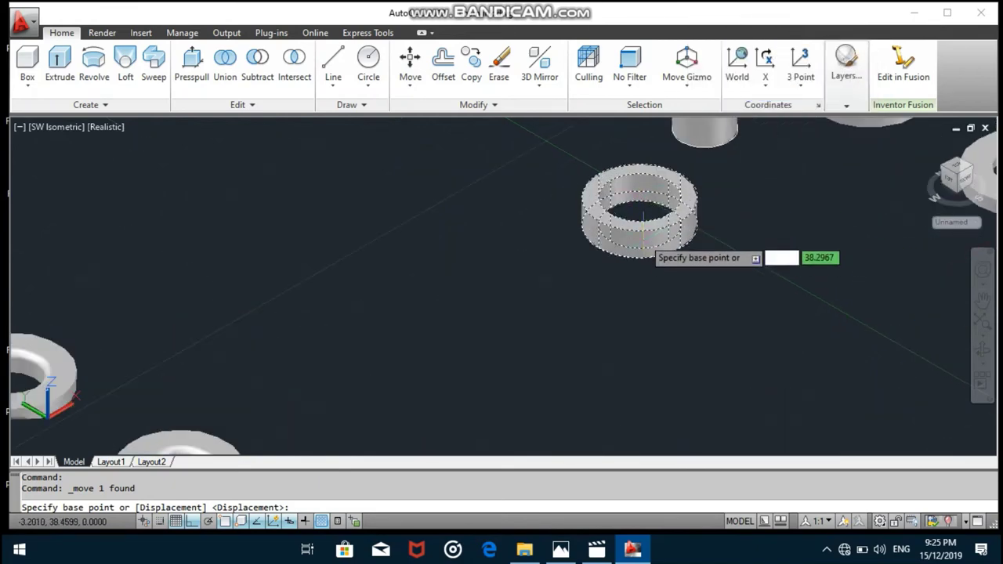
left_click(639, 225)
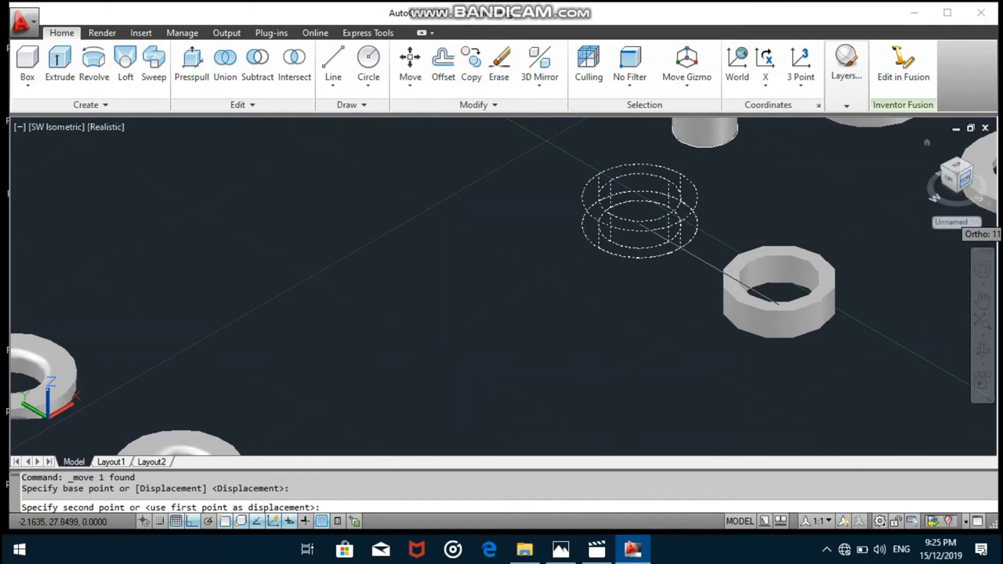
left_click(964, 179)
scroll(511, 363, "up", 4)
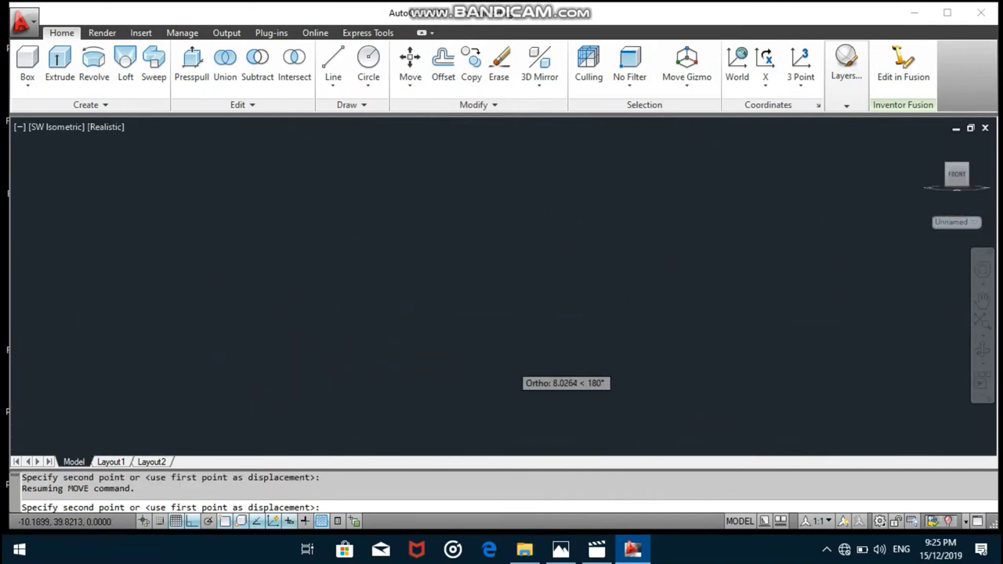
scroll(514, 357, "down", 4)
left_click(982, 300)
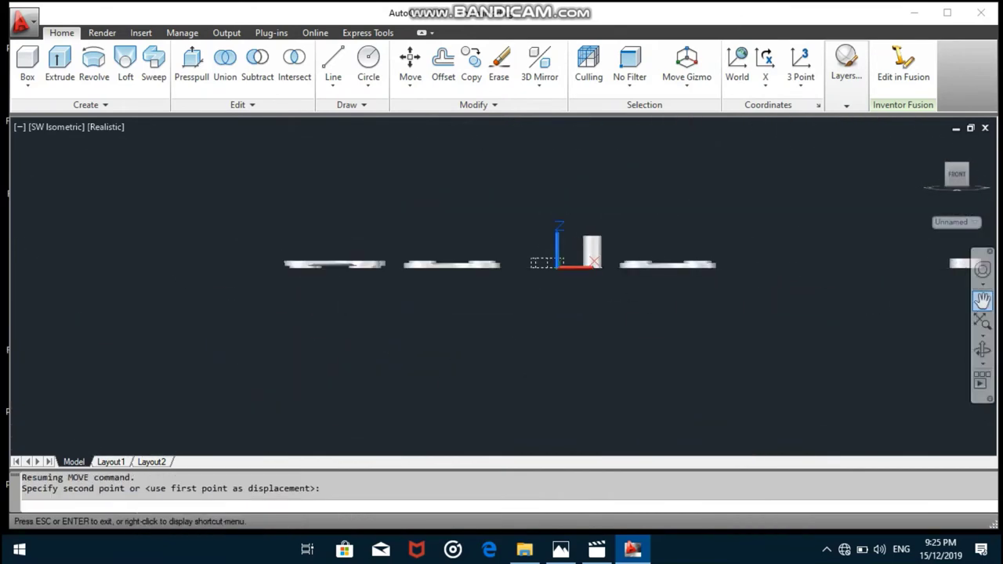
scroll(369, 286, "up", 3)
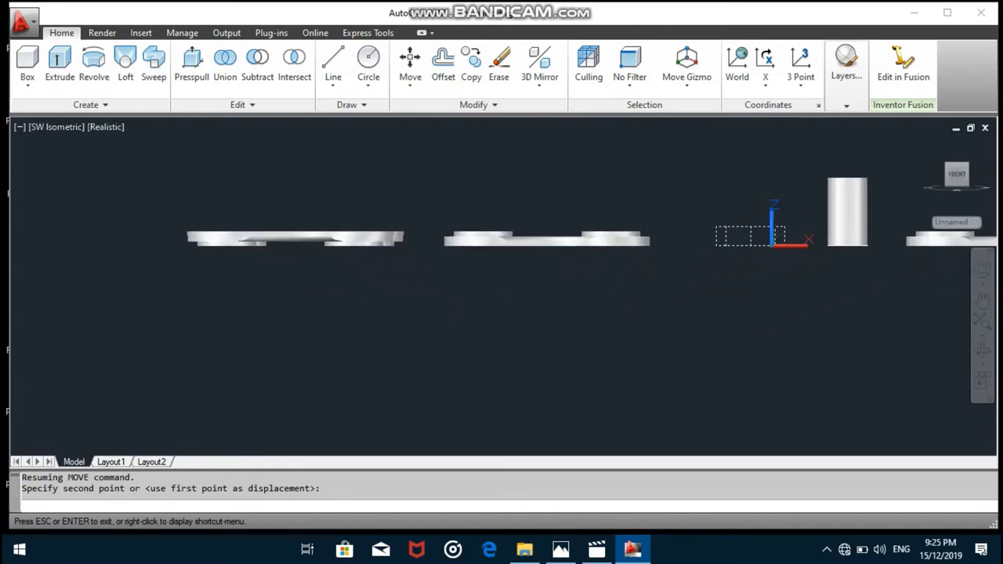
scroll(517, 239, "up", 2)
left_click_drag(551, 314, 549, 336)
key("Escape")
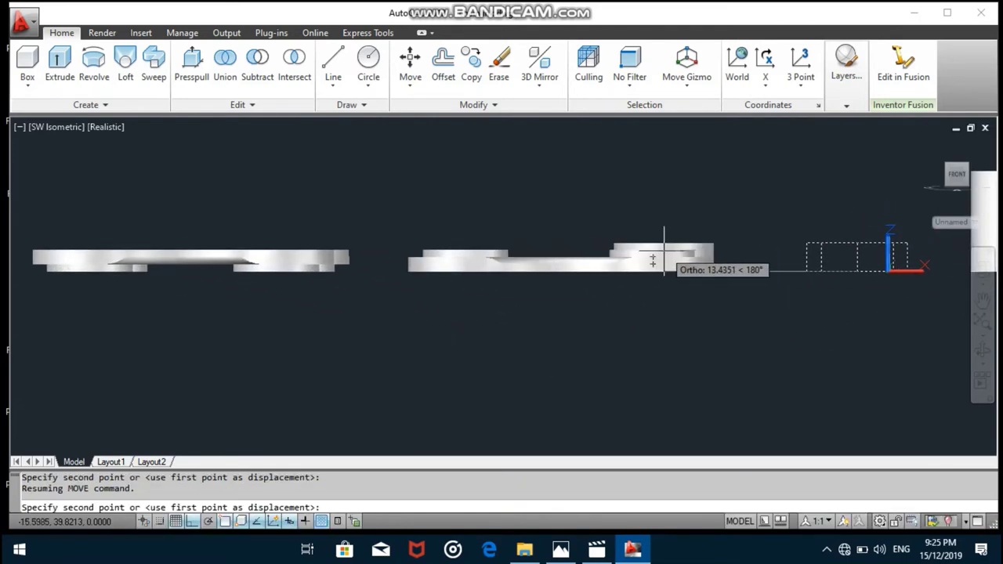
left_click(653, 256)
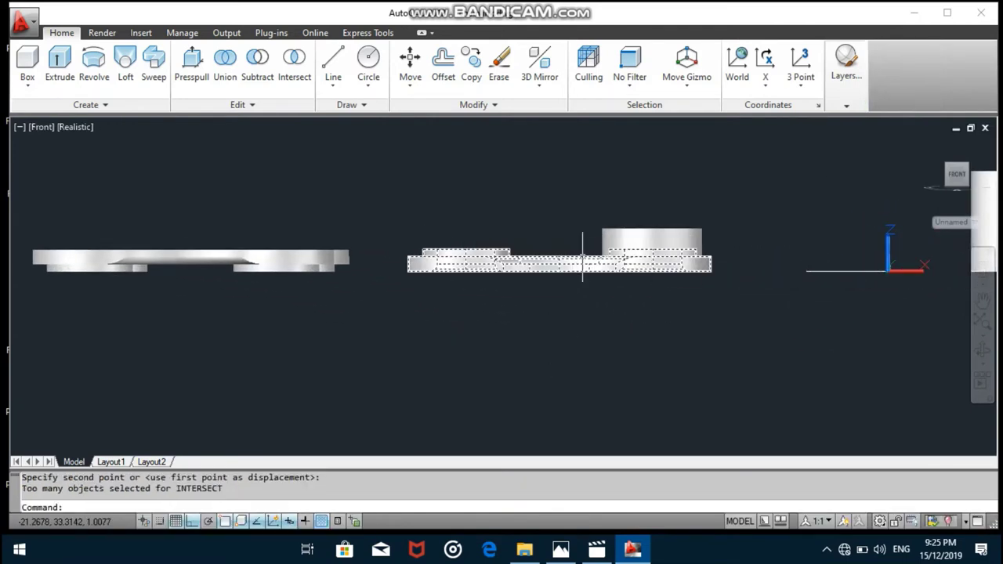
Step: Copy the bushing into the link plate's second hole
left_click(644, 235)
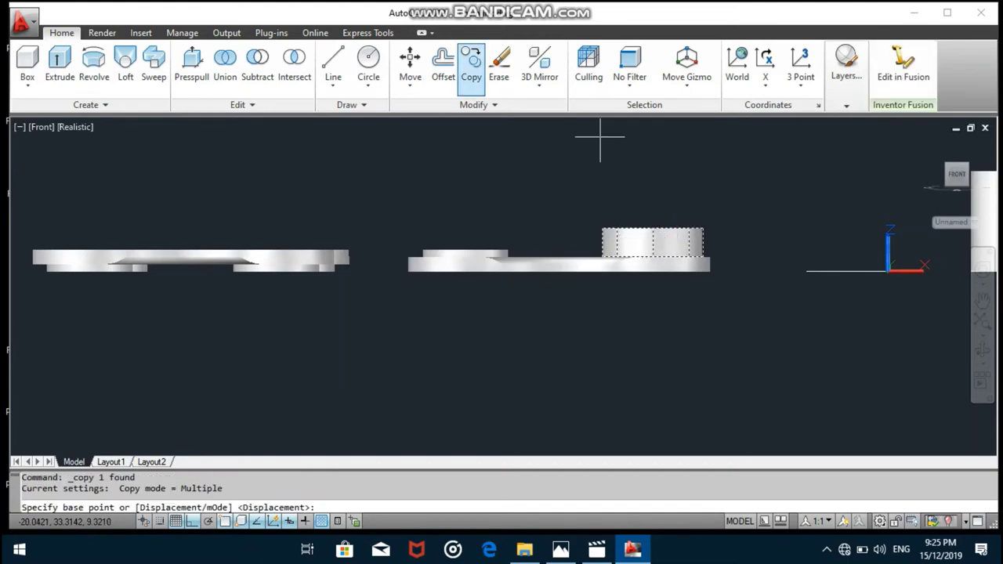
left_click(653, 265)
left_click(465, 256)
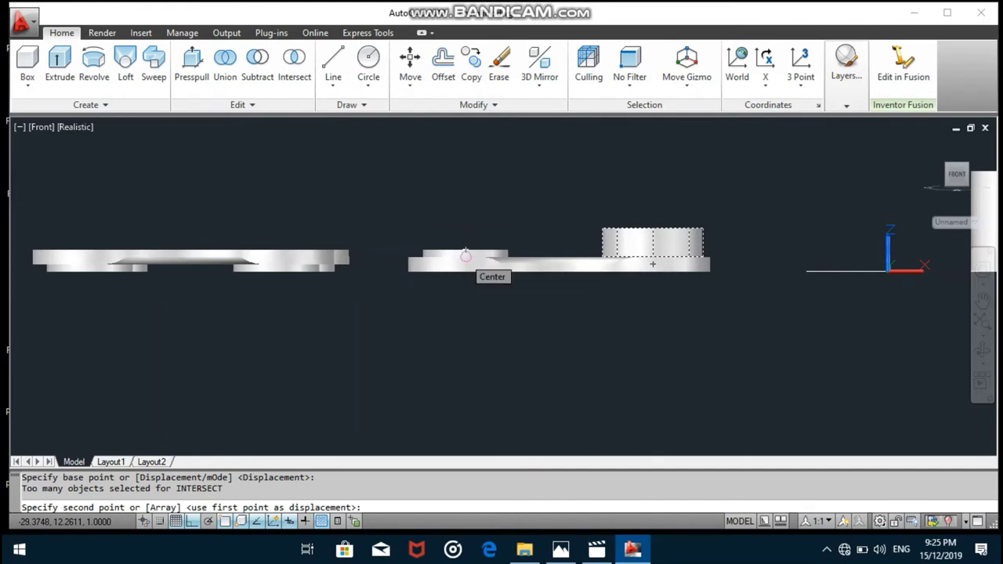
key("Return")
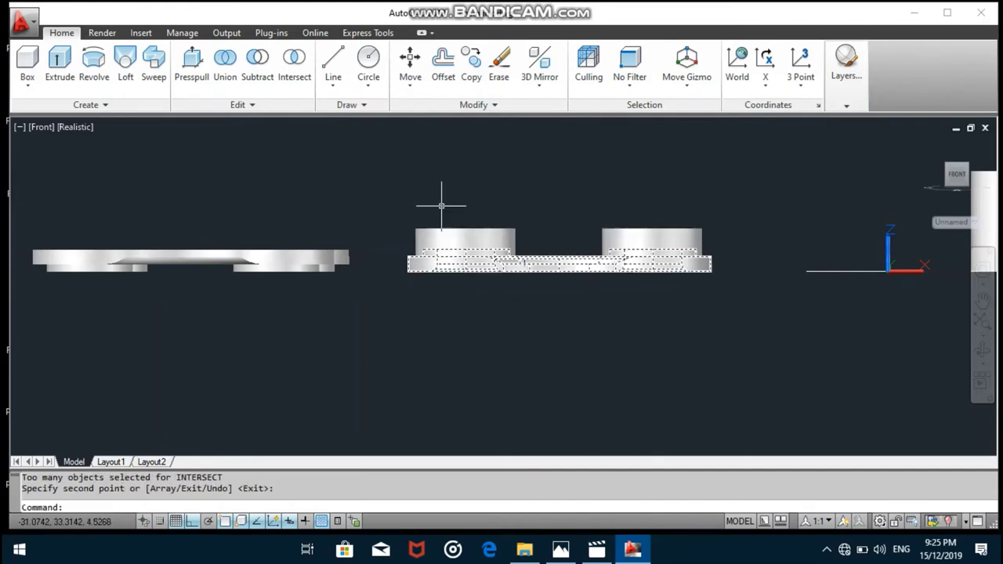
key("Escape")
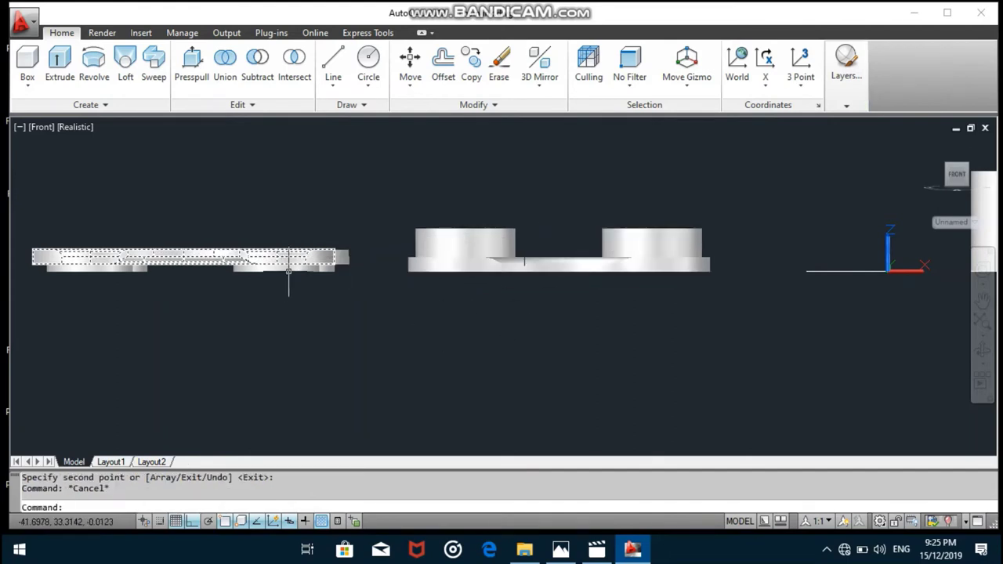
Step: Move the loose left plate from a hole centre onto the bushing tops, then view SW Isometric
left_click(291, 269)
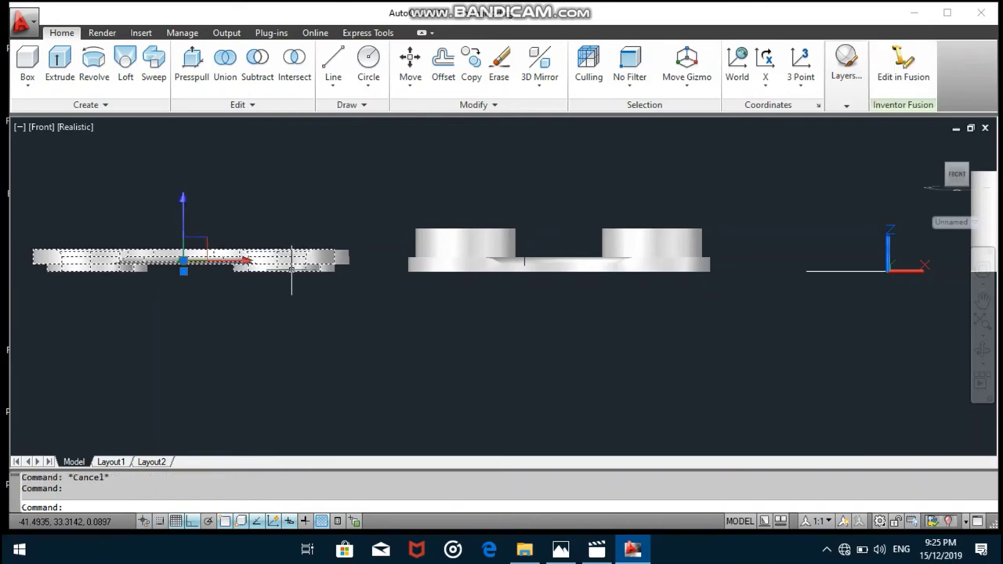
left_click(410, 63)
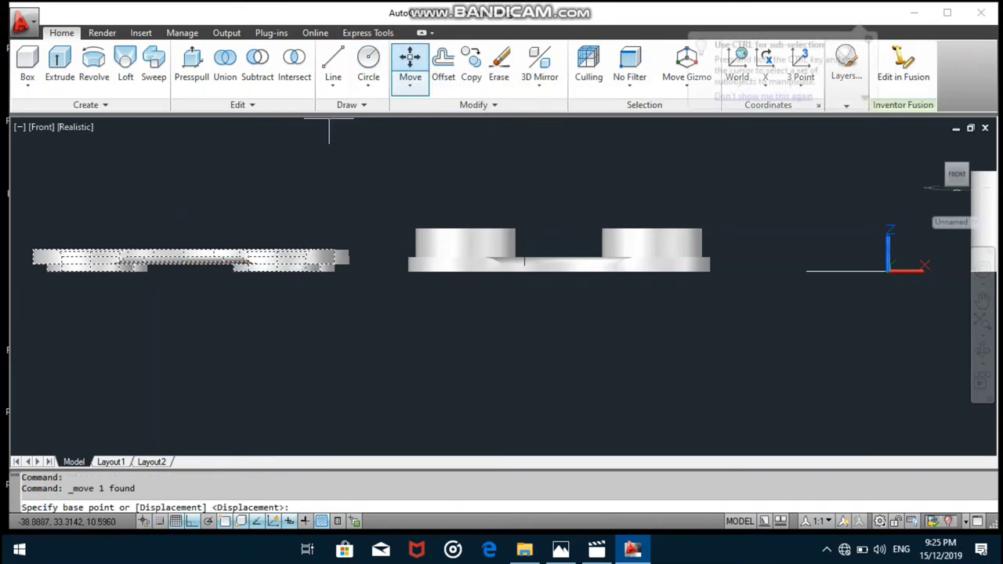
left_click(287, 259)
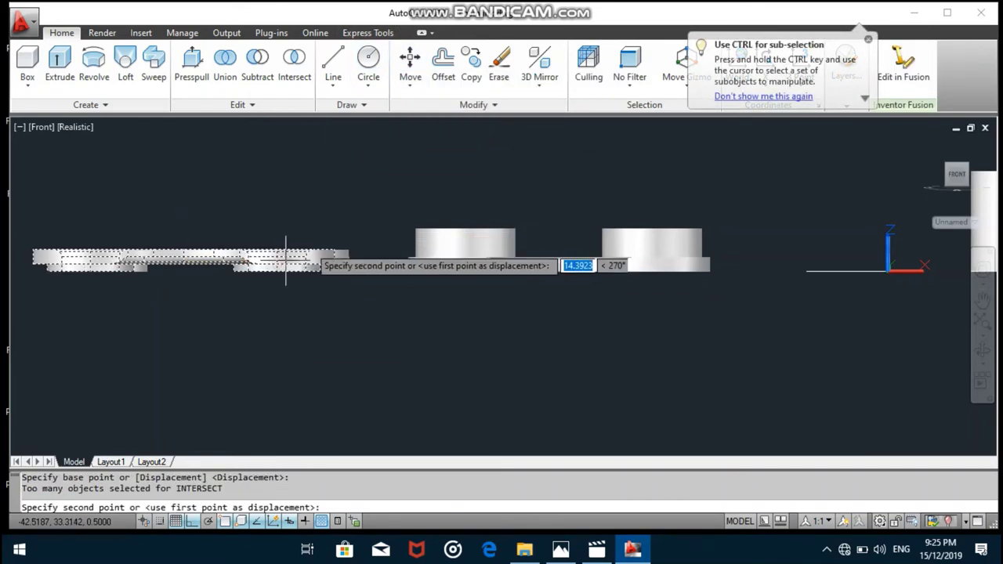
left_click(652, 229)
key("Escape")
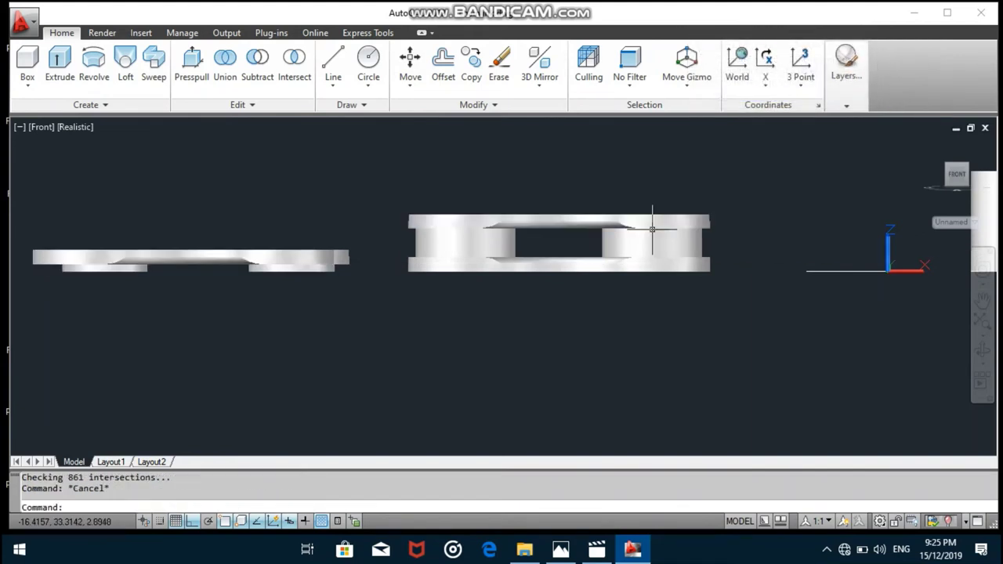
key("Escape")
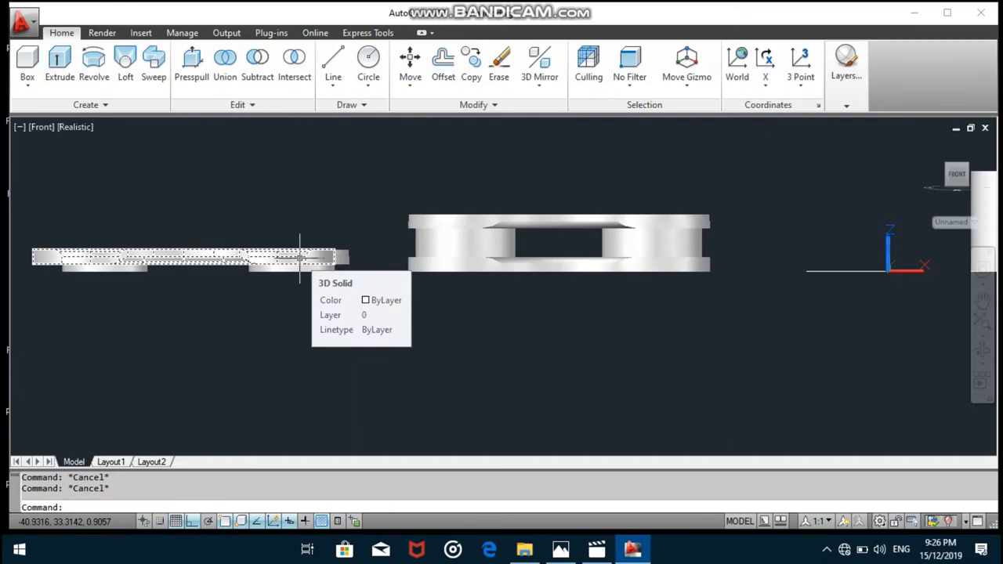
mouse_move(958, 176)
left_click(927, 142)
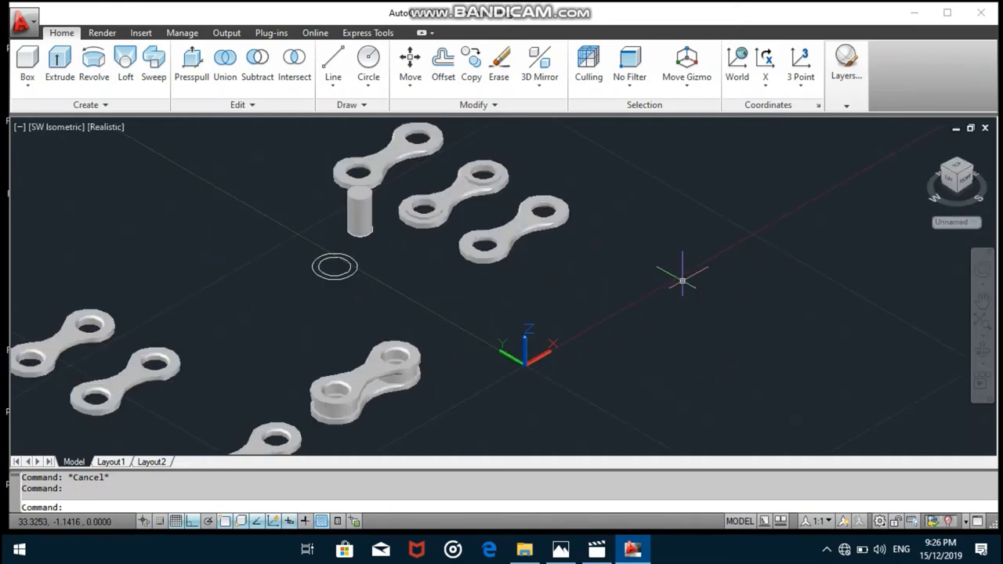
scroll(683, 280, "up", 2)
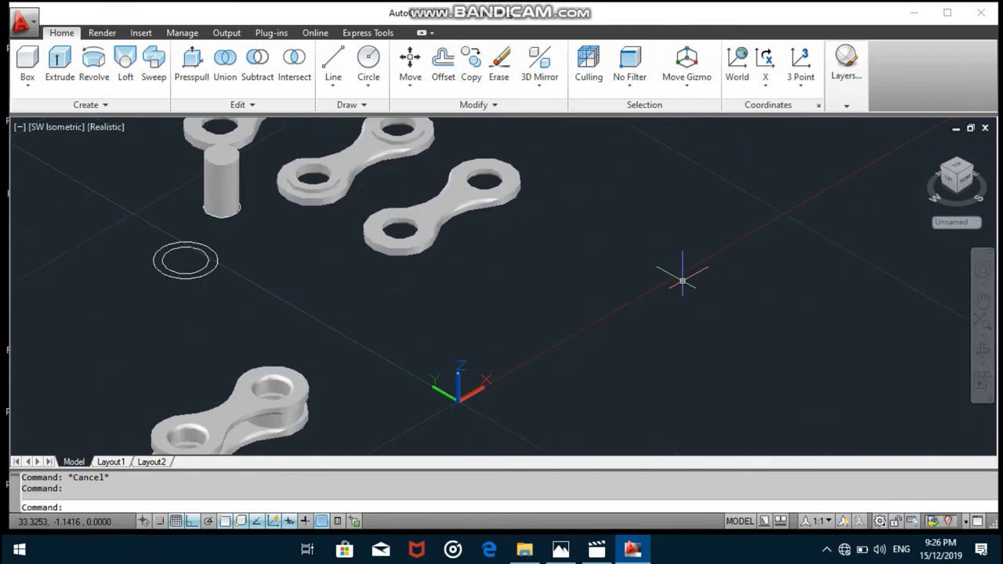
Step: Pan the model into view and switch to the FRONT view
scroll(683, 280, "down", 2)
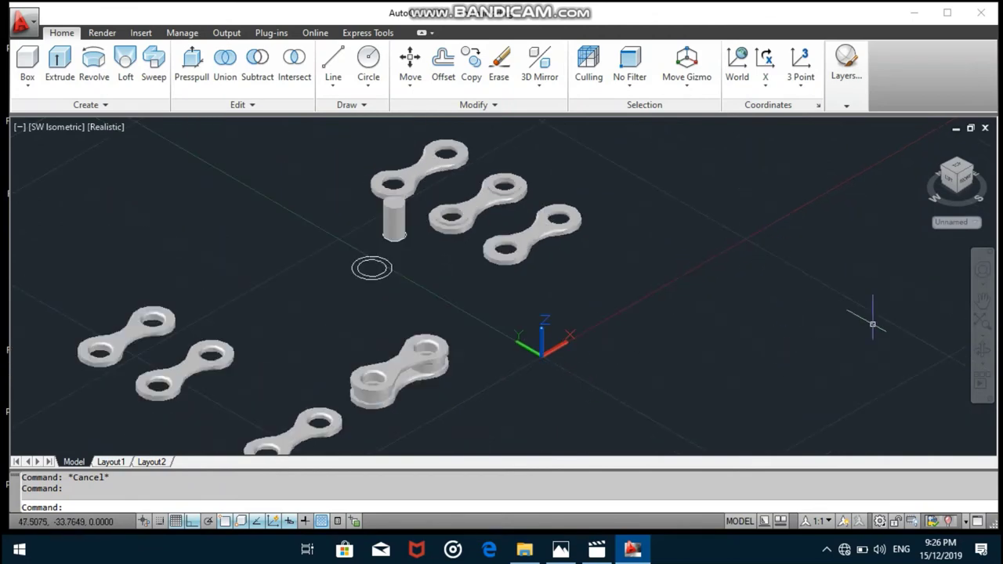
left_click(981, 298)
left_click_drag(784, 329, 823, 301)
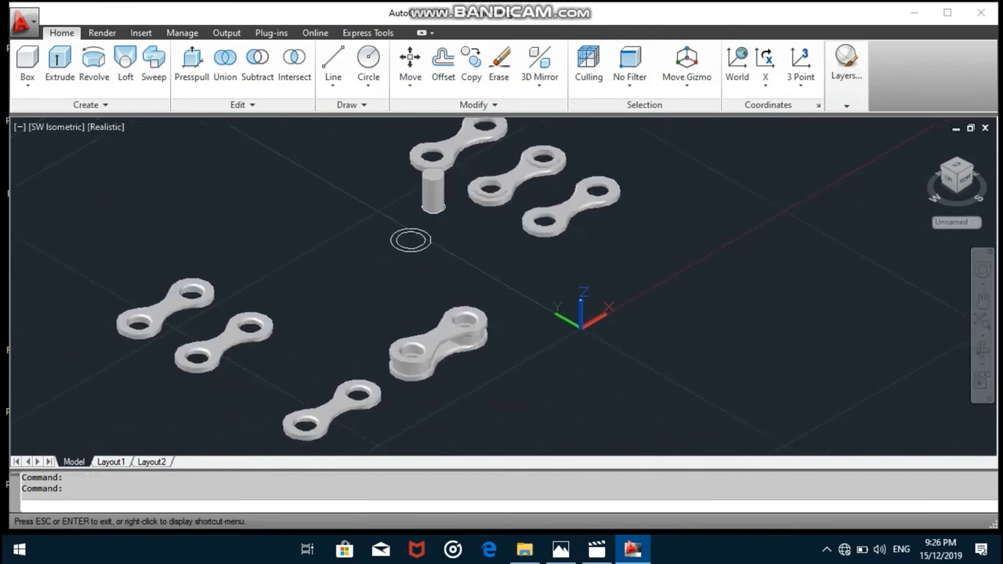
left_click_drag(394, 416, 392, 427)
key("Escape")
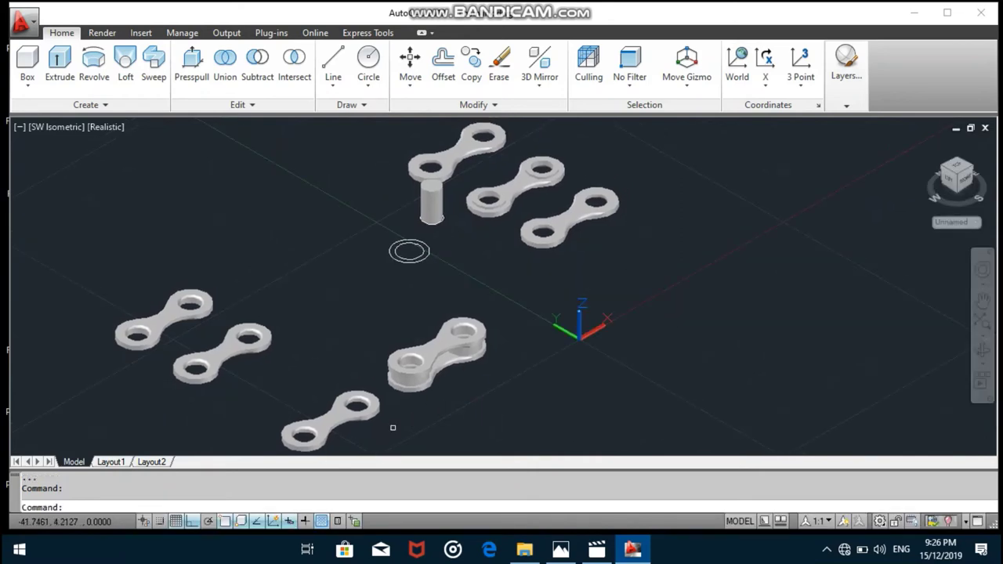
left_click(950, 182)
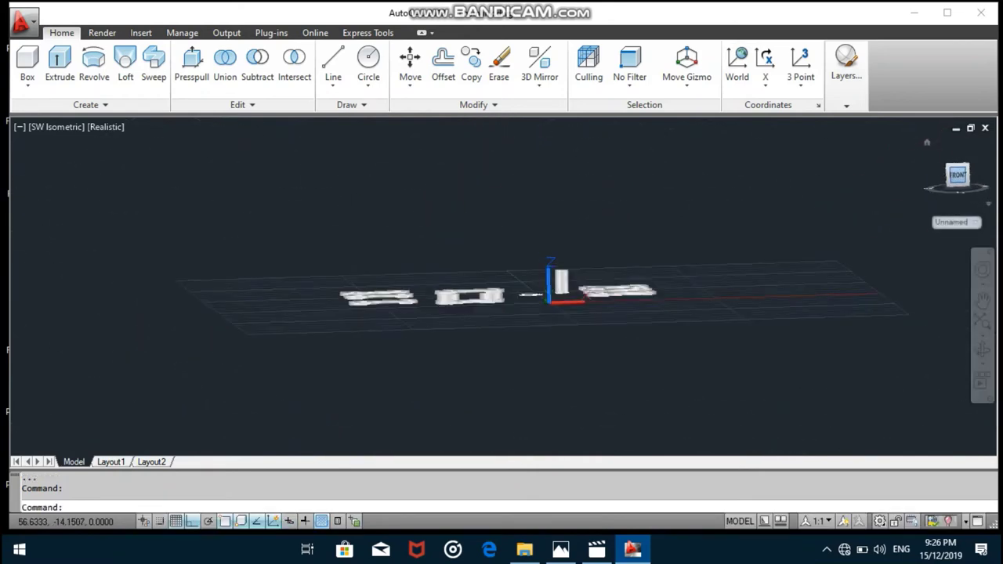
scroll(572, 259, "down", 4)
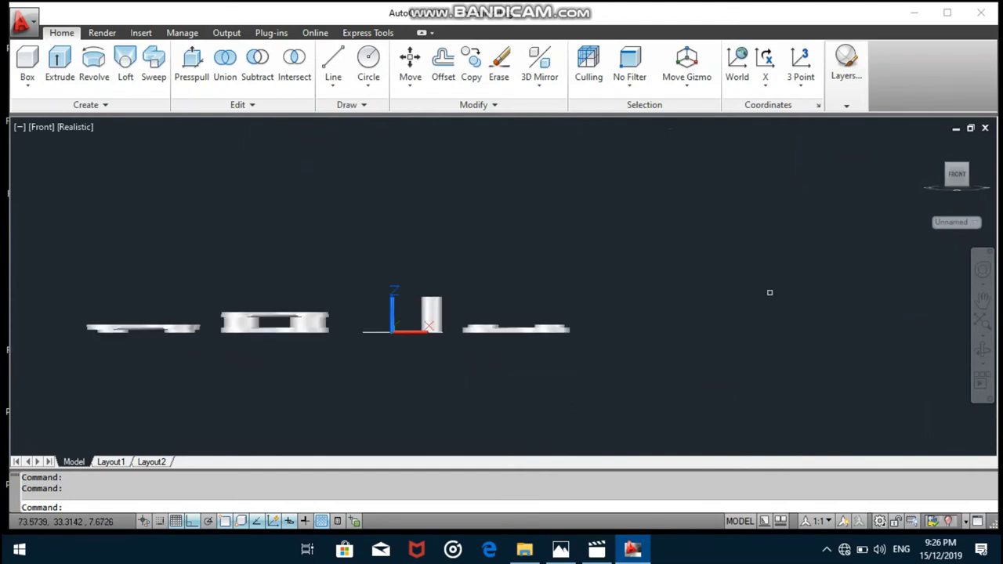
Step: Recentre the front view on the parts and select the left link plate
left_click(982, 298)
left_click_drag(784, 329, 880, 326)
left_click_drag(682, 379, 800, 408)
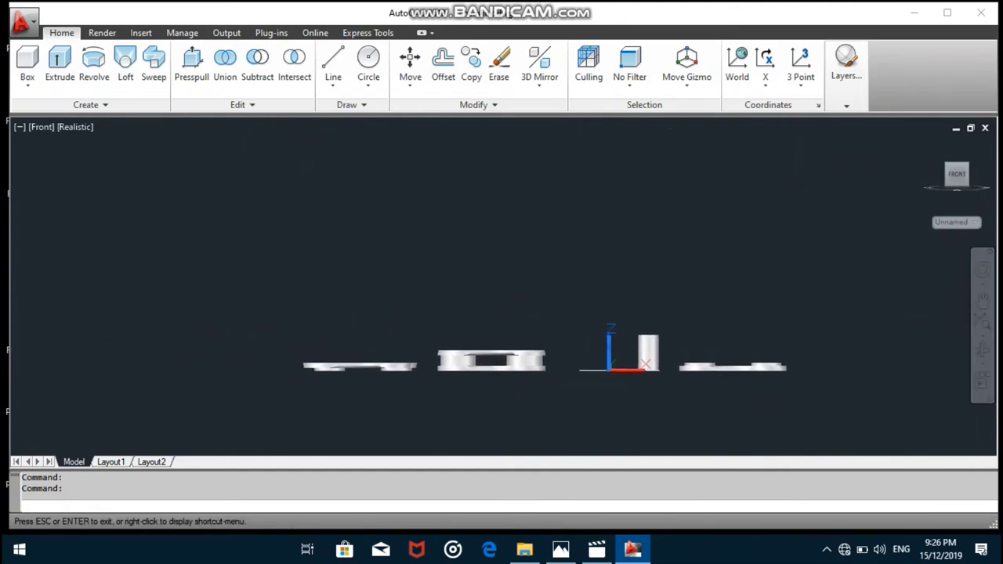
scroll(800, 407, "up", 1)
key("Escape")
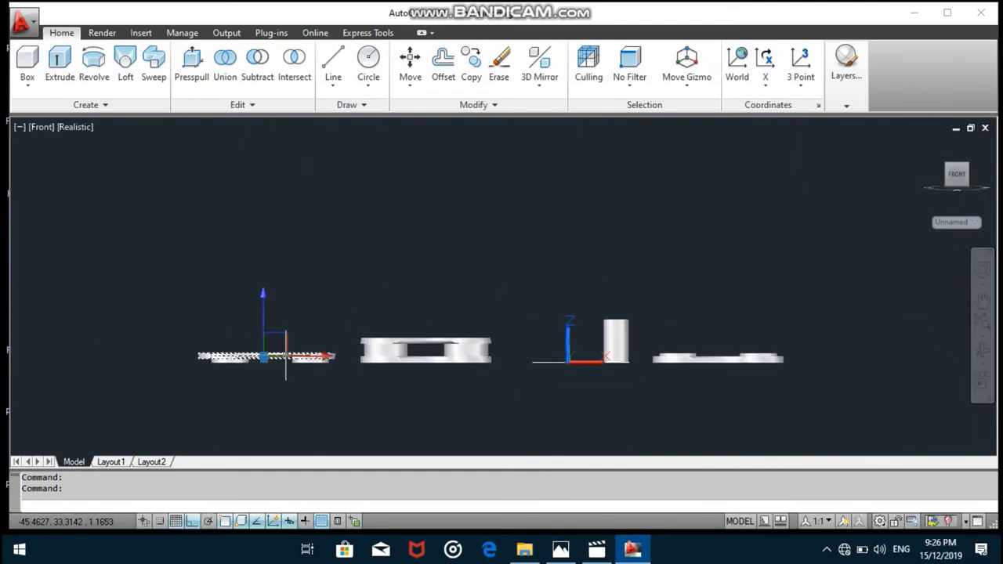
left_click(286, 356)
scroll(286, 356, "up", 4)
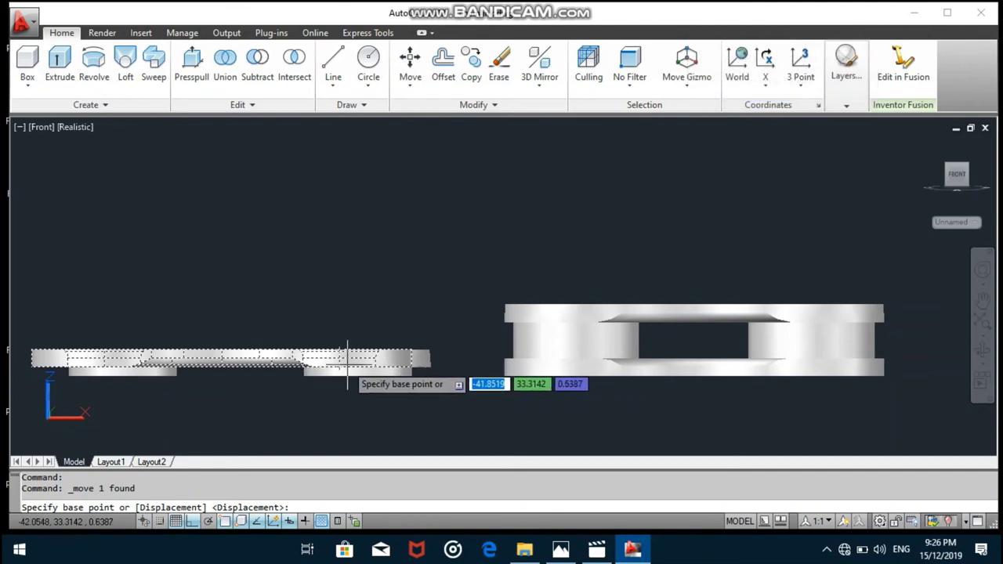
Step: Lift the left plate onto the double link's bushing, abandoning a second stray move
left_click(342, 360)
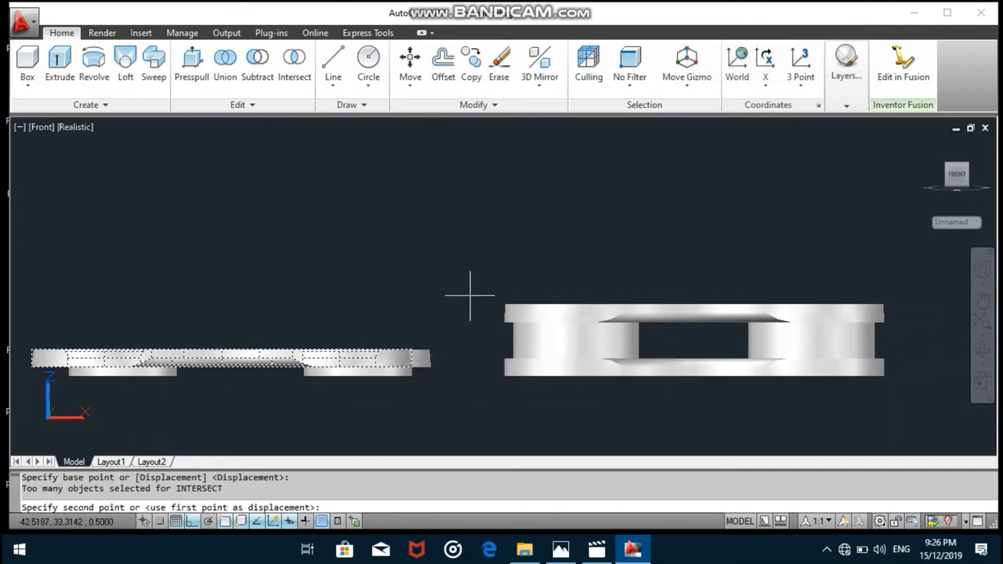
left_click(580, 304)
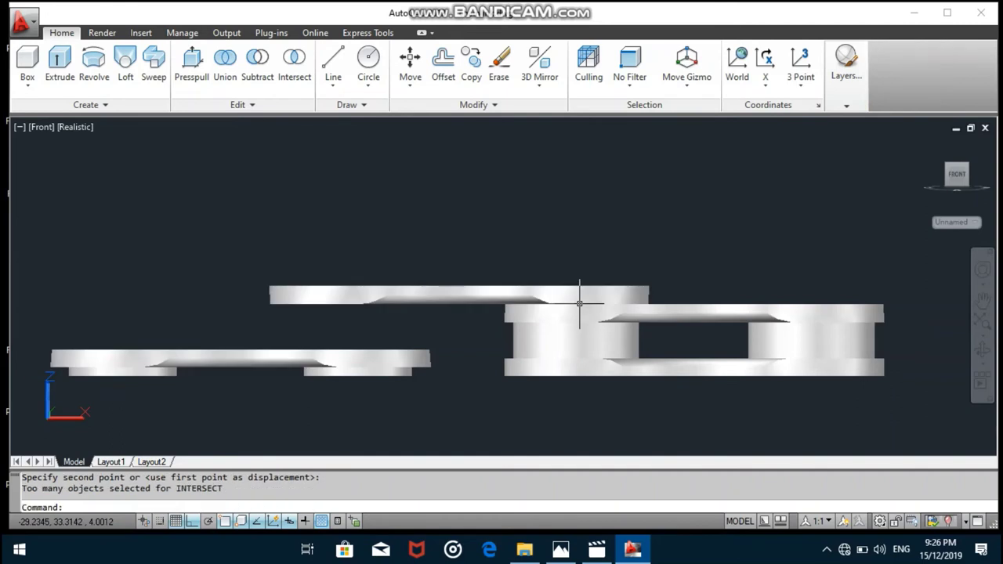
left_click(366, 357)
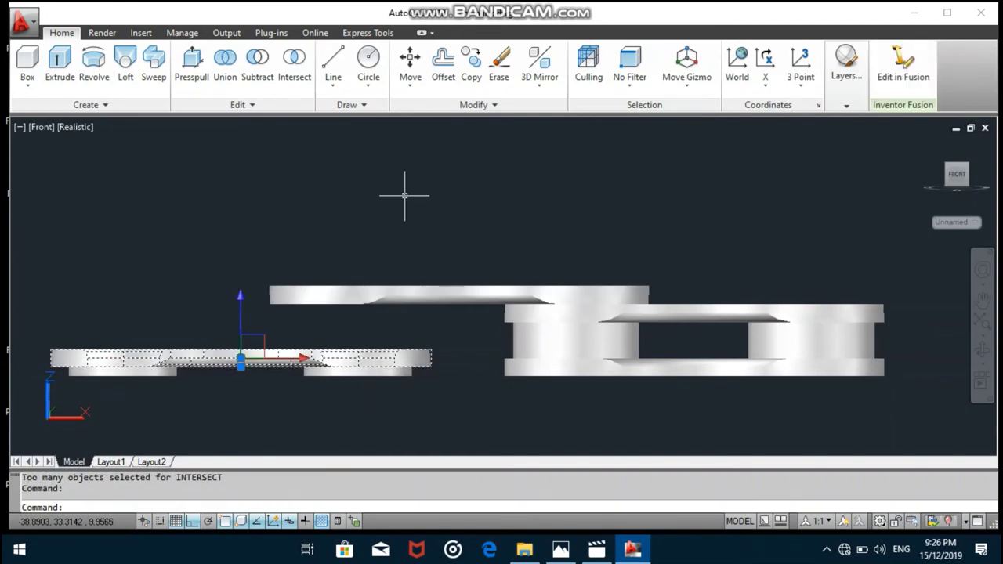
left_click(410, 62)
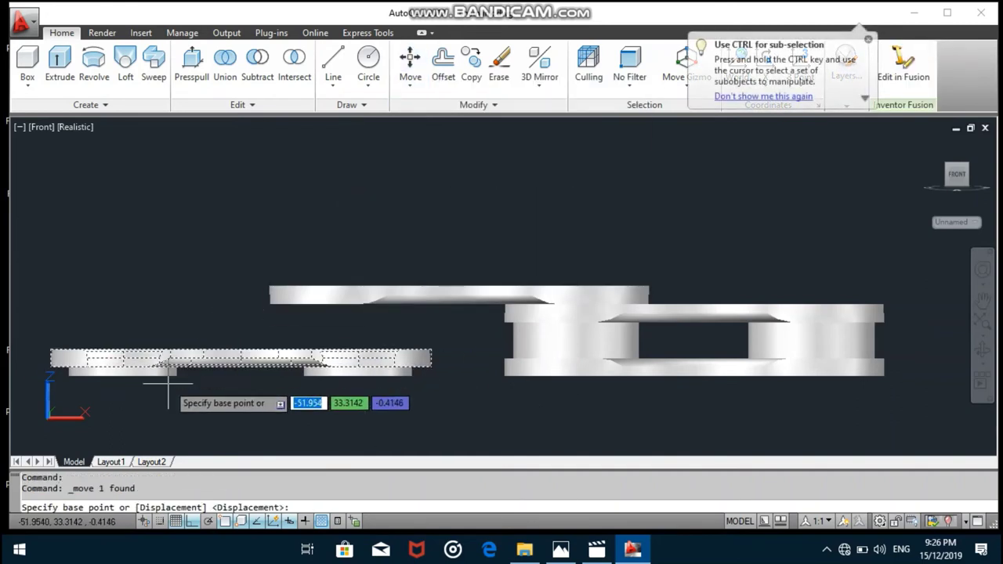
left_click(123, 367)
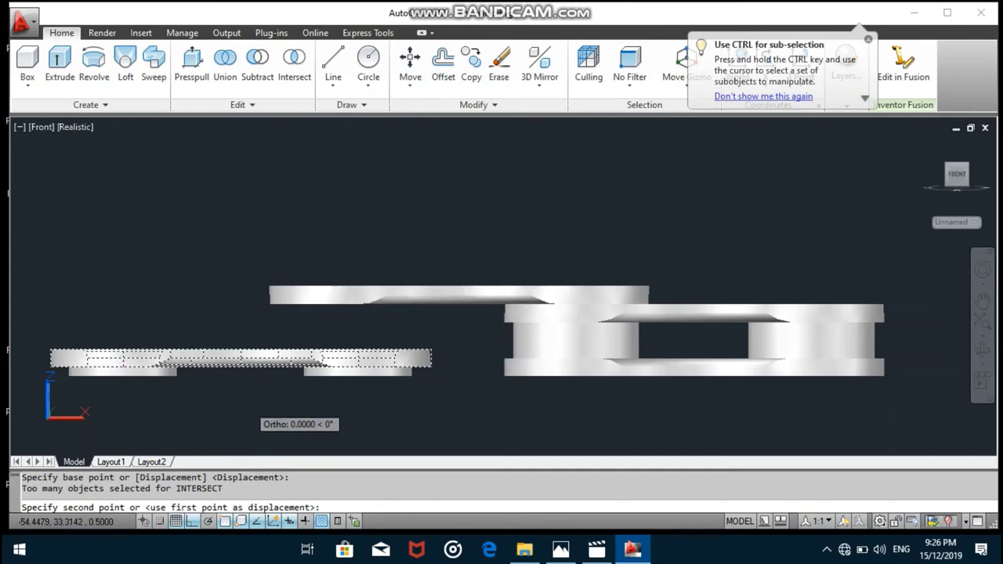
left_click(123, 367)
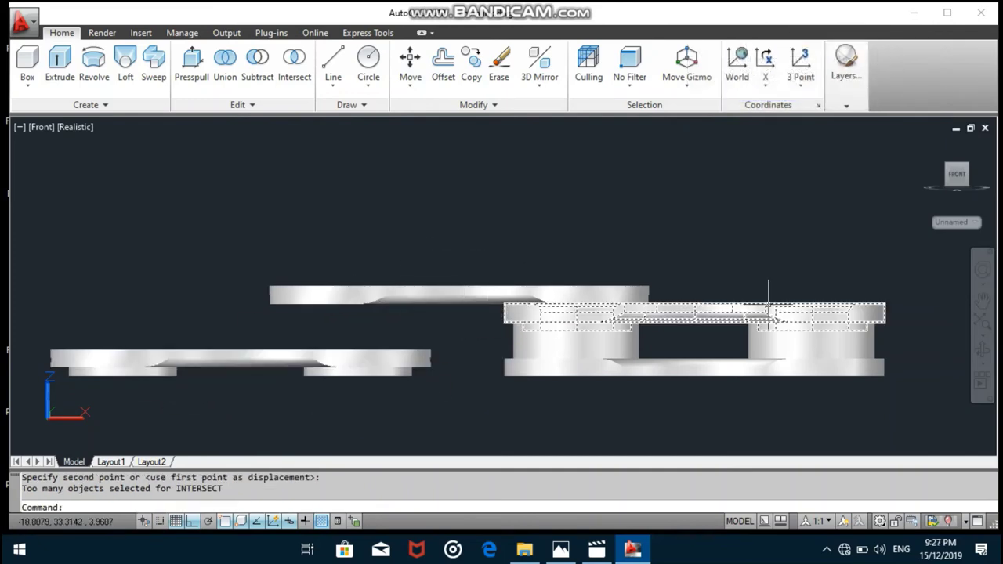
key("Escape")
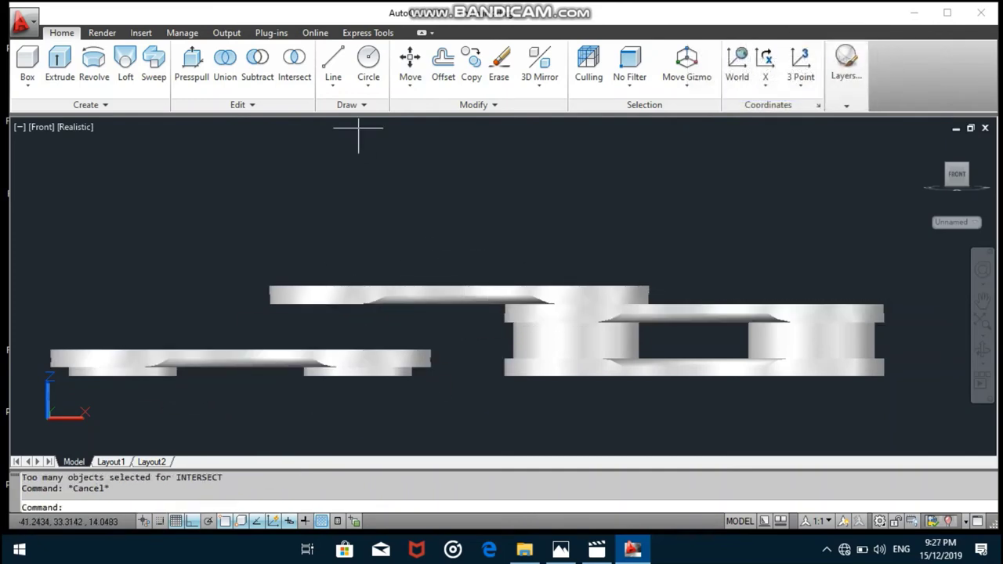
Step: Move the lower-left plate to overlap the double link's right end
left_click(385, 358)
left_click(410, 62)
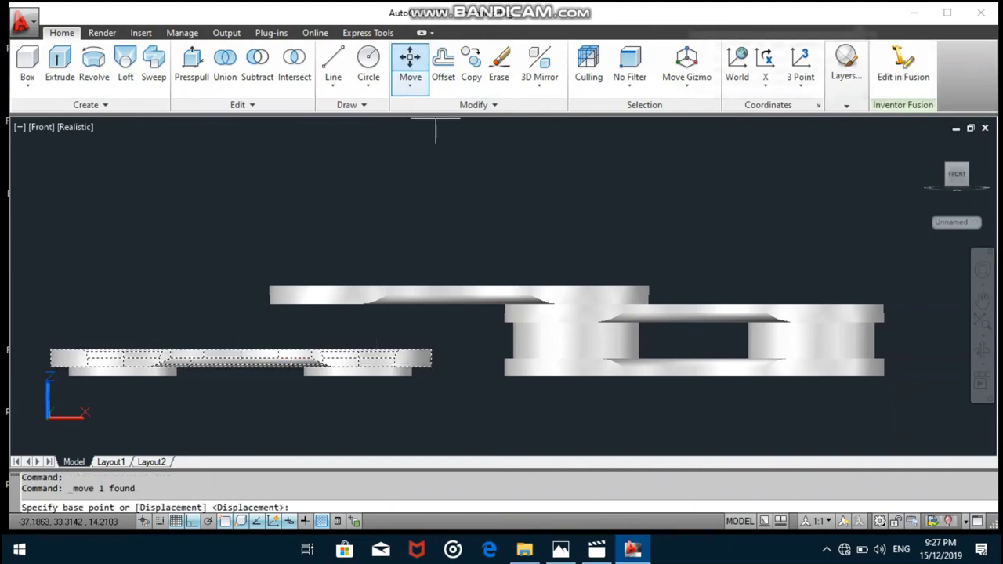
left_click(112, 365)
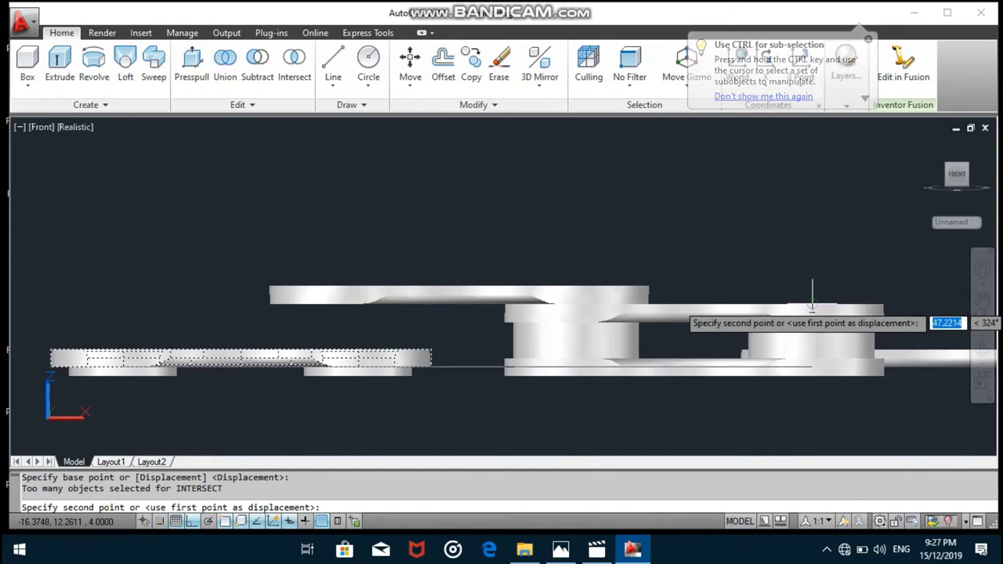
left_click(813, 304)
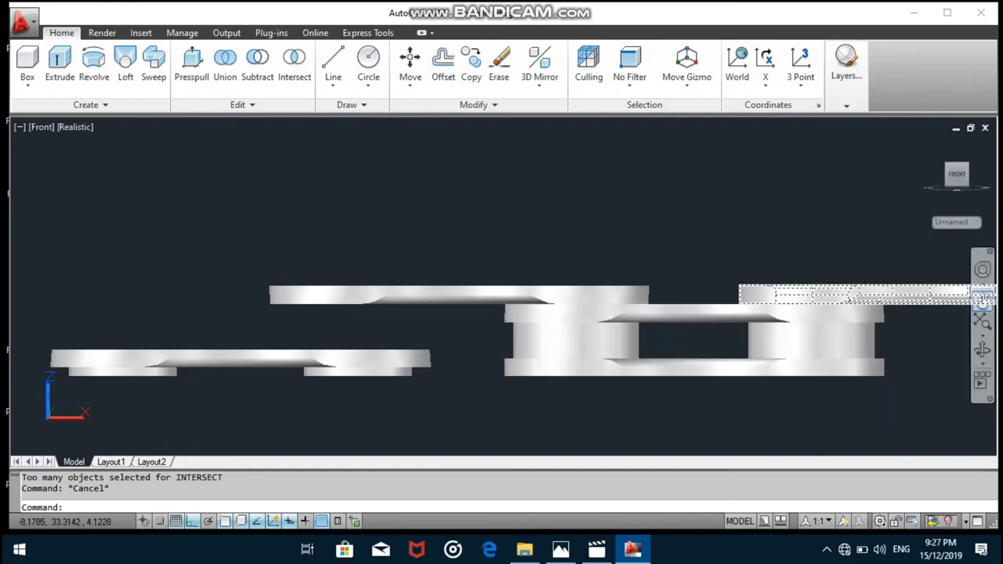
Step: Select the spare link plate and view the parts from the front
left_click(982, 301)
left_click_drag(902, 330, 565, 329)
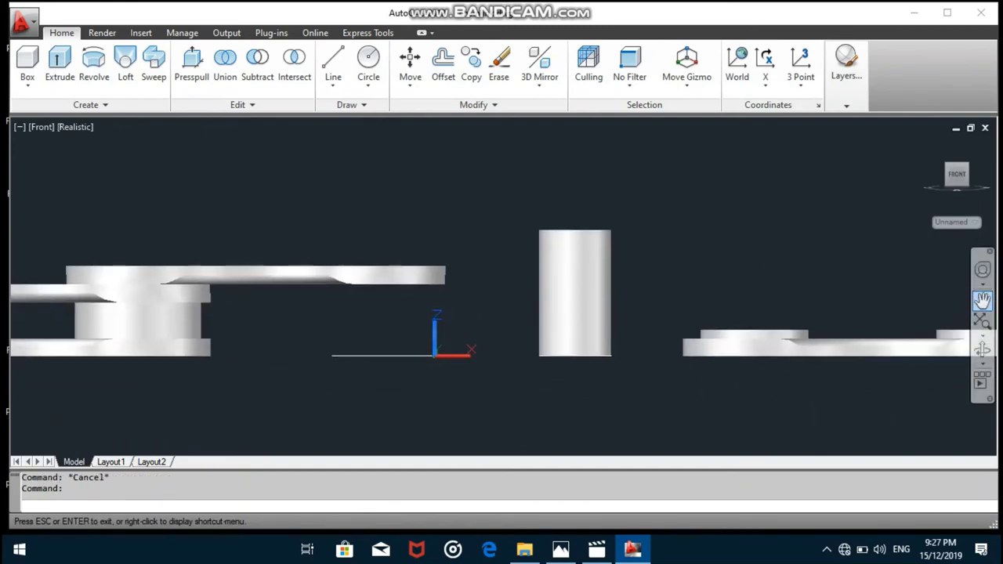
left_click_drag(693, 390, 402, 423)
key("Escape")
mouse_move(957, 174)
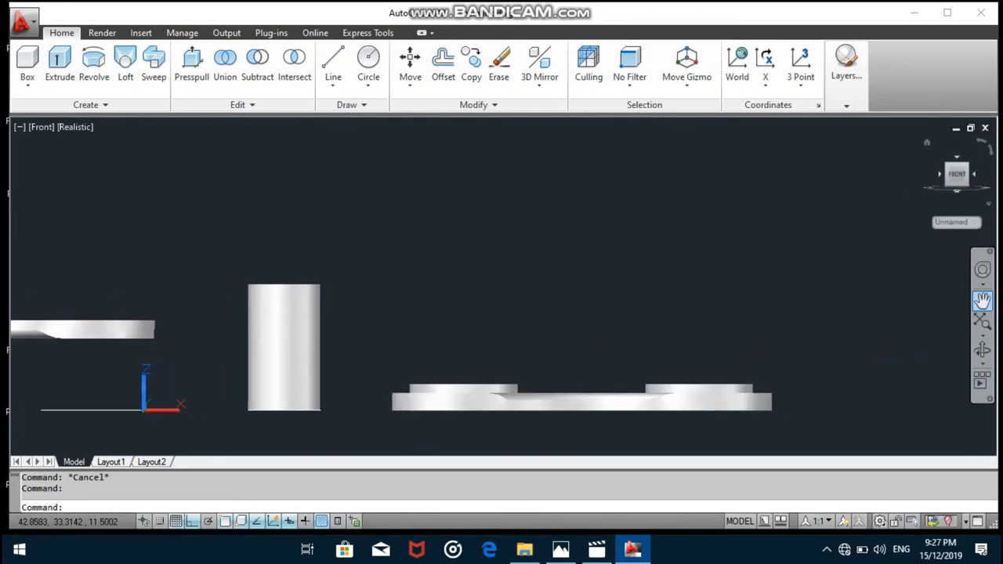
left_click(926, 142)
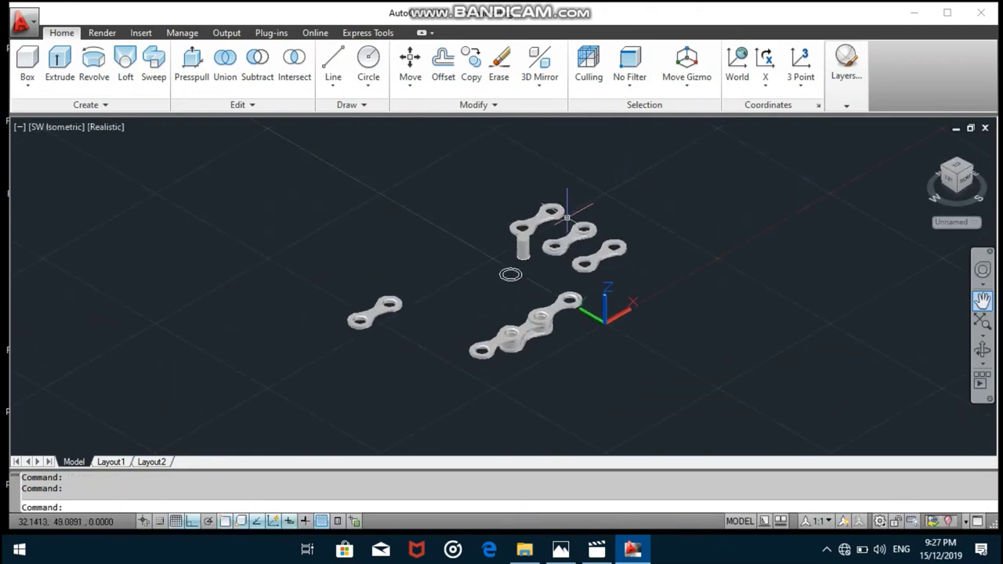
left_click(608, 251)
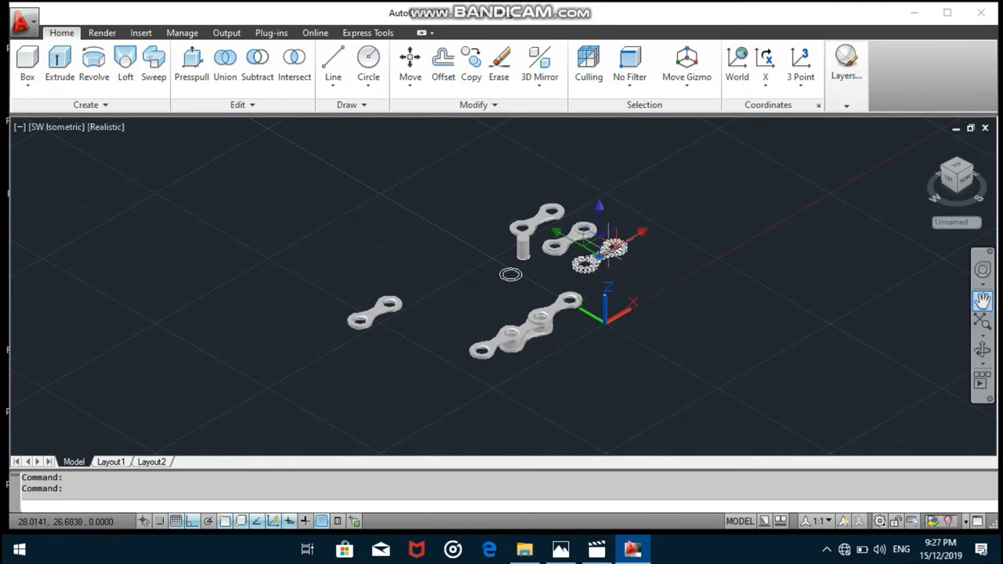
key("ctrl+z")
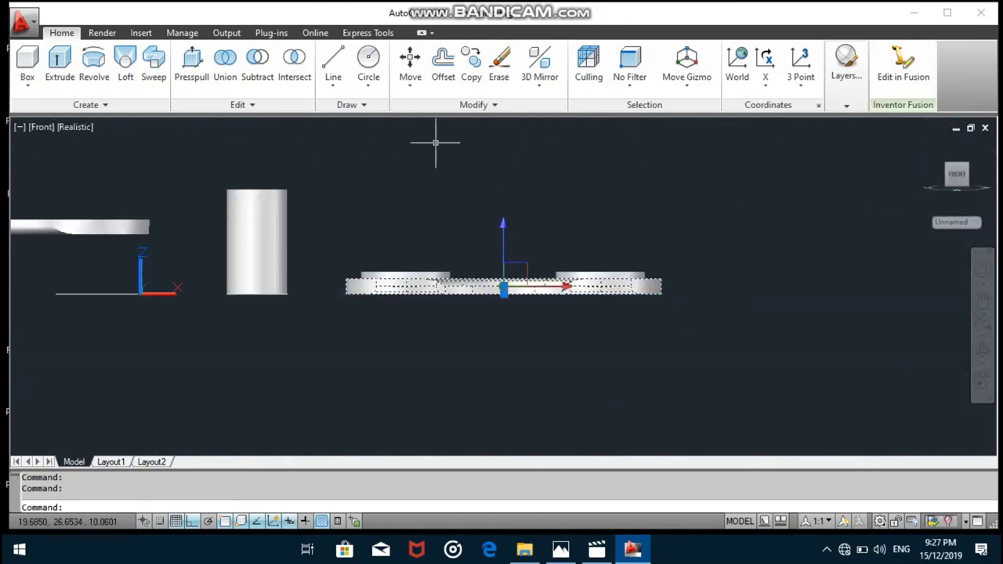
Step: Move the plate to the chain's right end as the next lower plate, then return to isometric
left_click(410, 62)
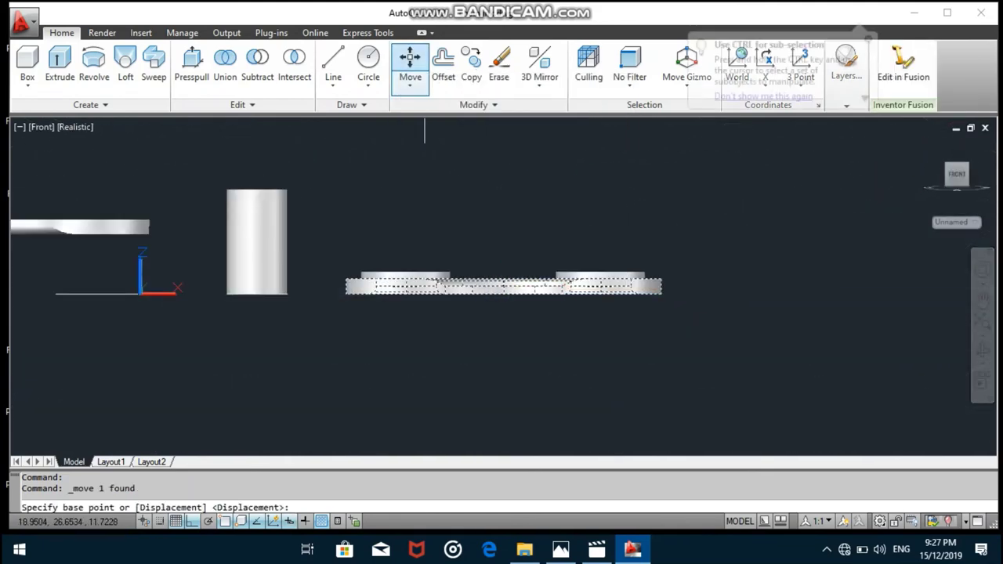
left_click(406, 279)
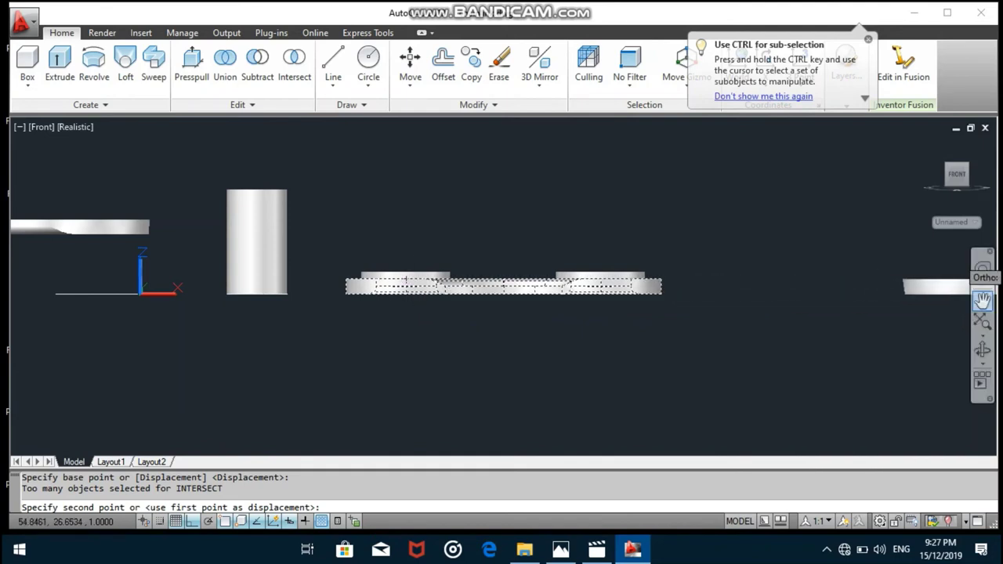
left_click_drag(196, 353, 655, 352)
left_click_drag(392, 361, 543, 361)
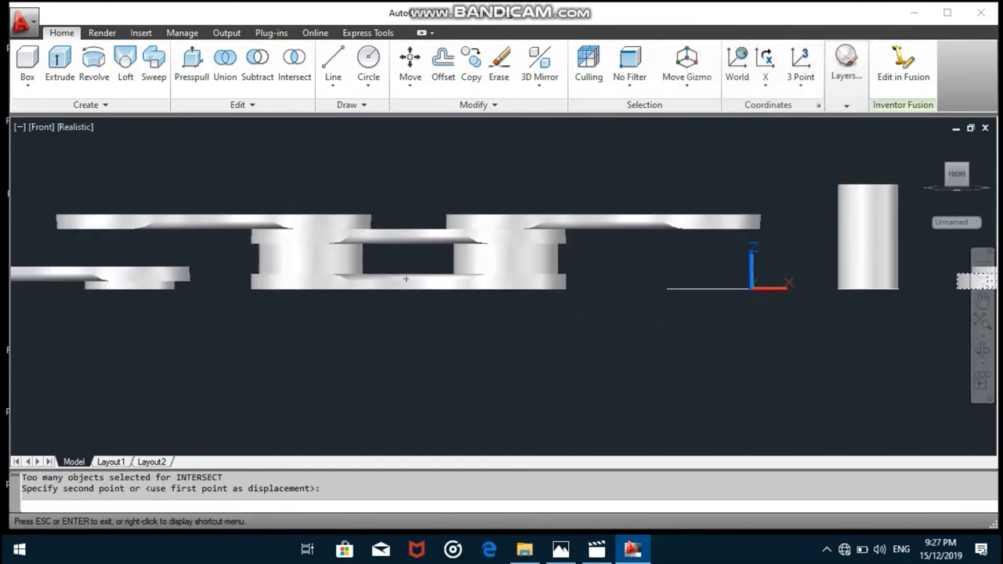
left_click_drag(455, 381, 547, 381)
key("Escape")
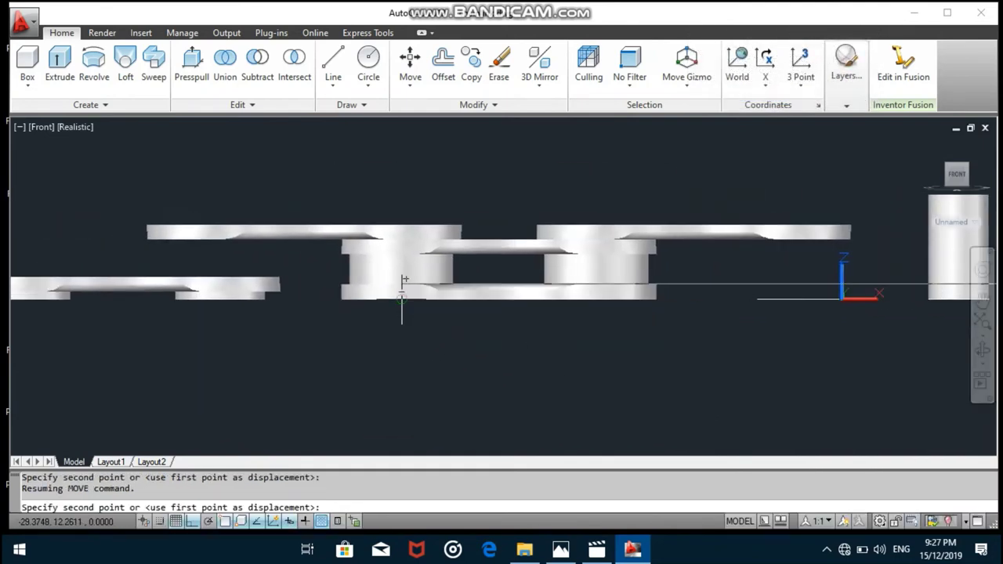
left_click(597, 300)
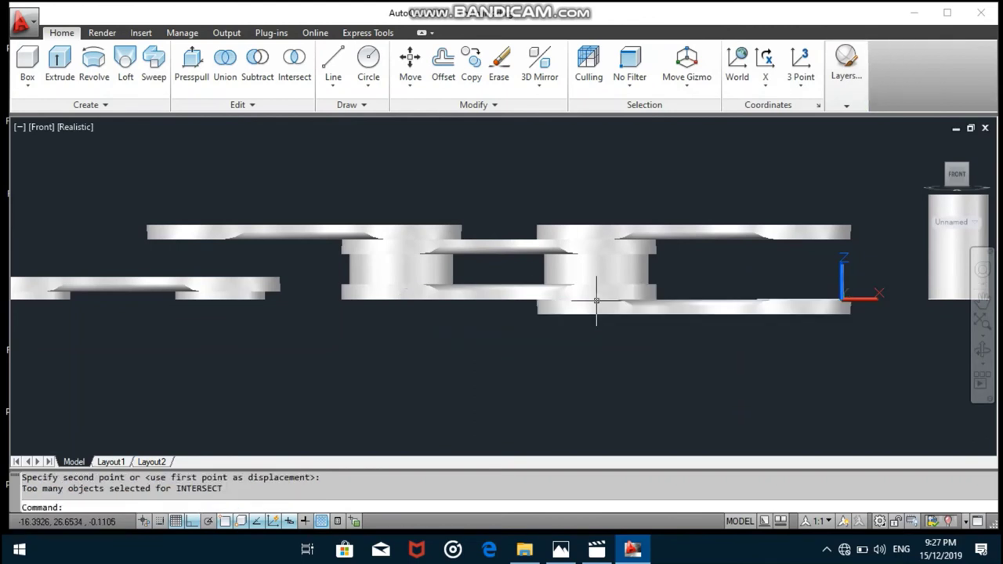
key("Escape")
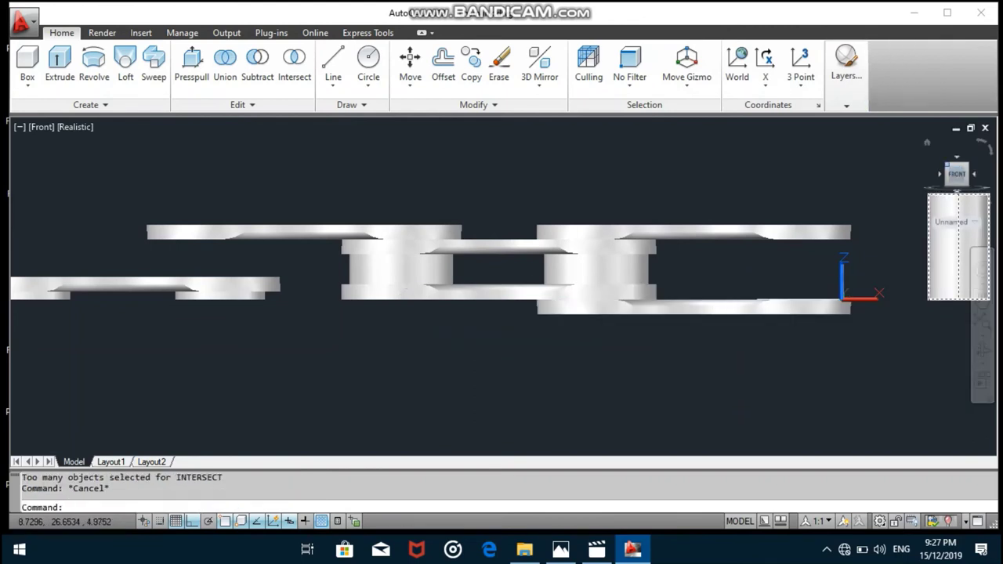
left_click(927, 142)
left_click(552, 210)
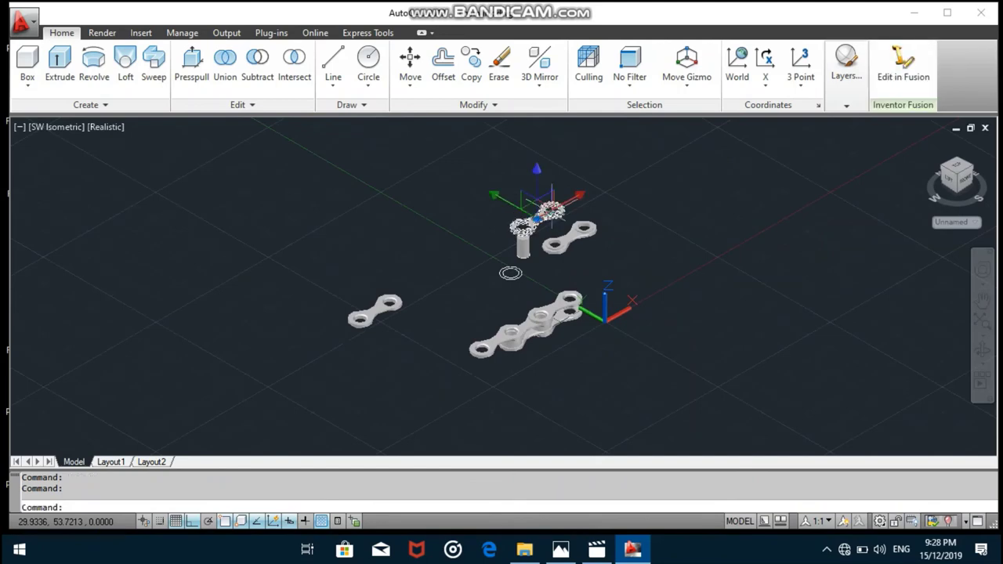
left_click(410, 62)
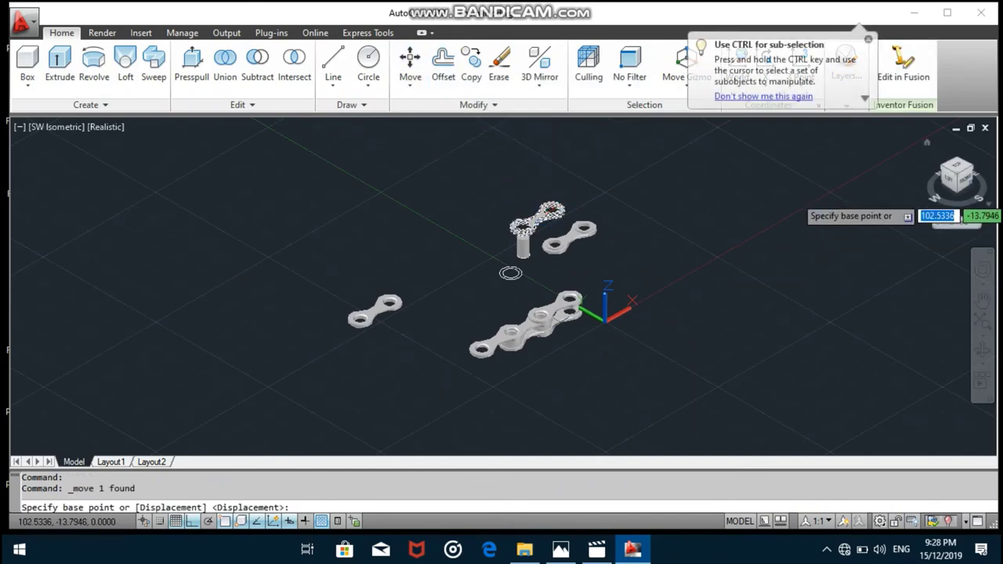
left_click(966, 185)
scroll(737, 240, "up", 4)
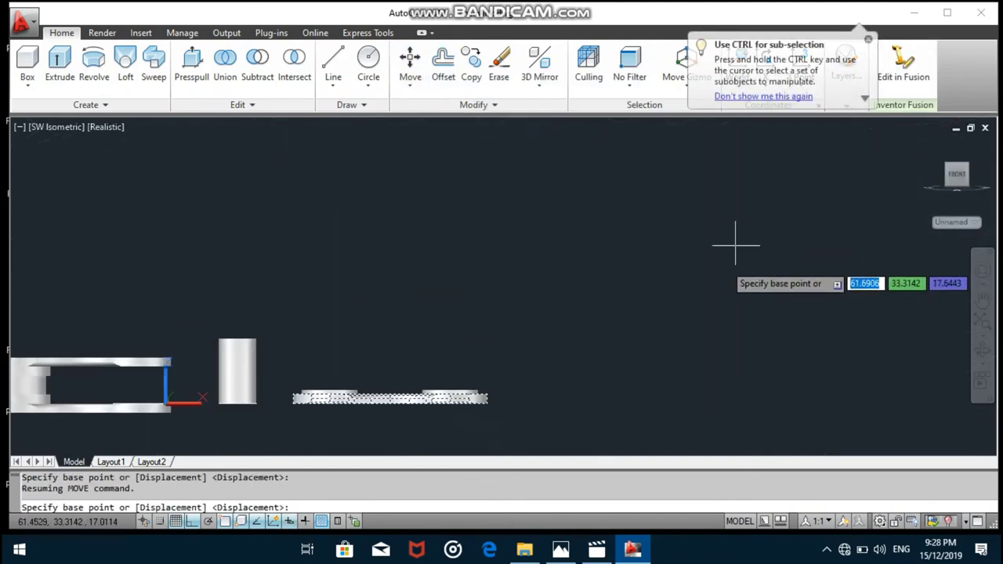
left_click(451, 399)
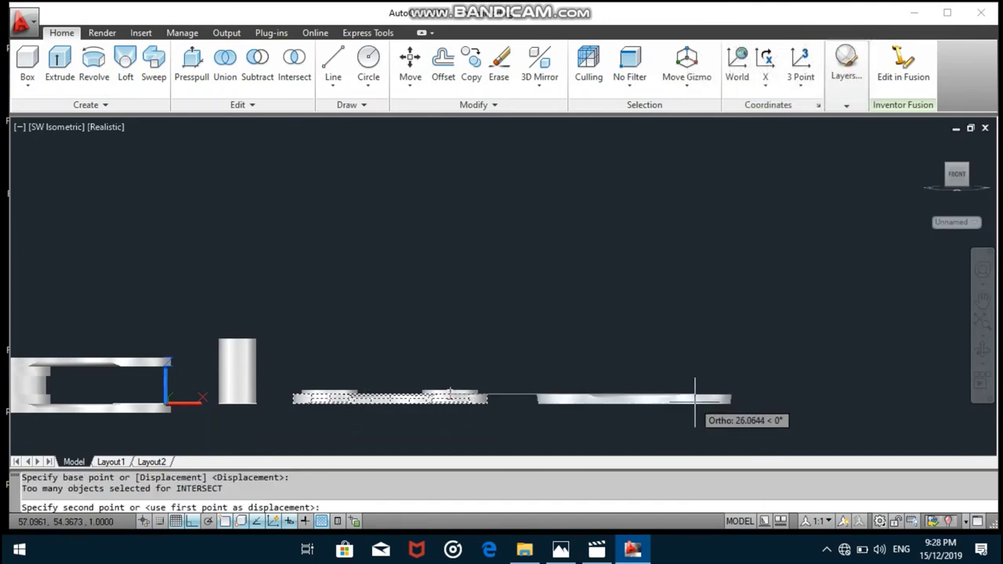
left_click(983, 299)
left_click_drag(173, 369, 763, 328)
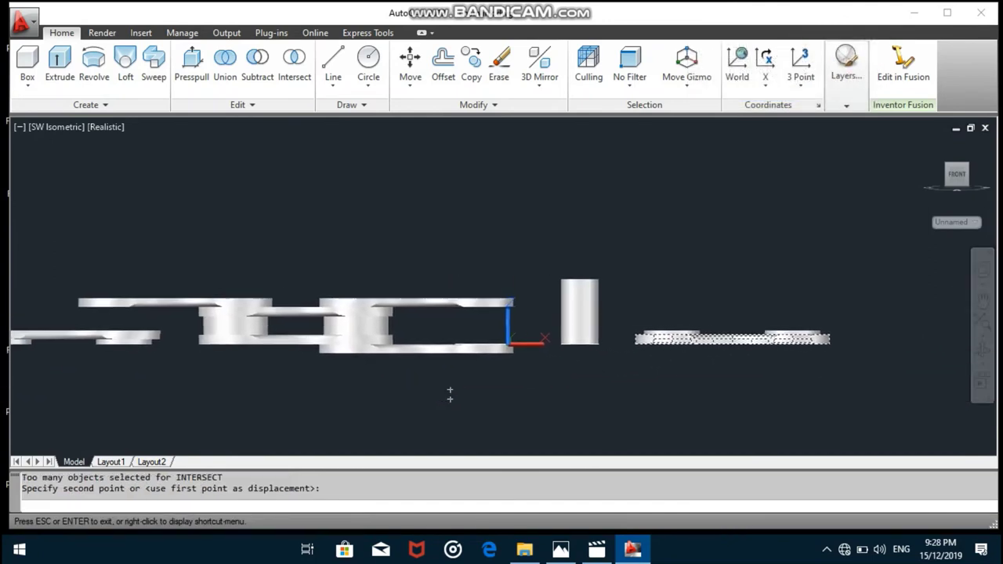
key("Escape")
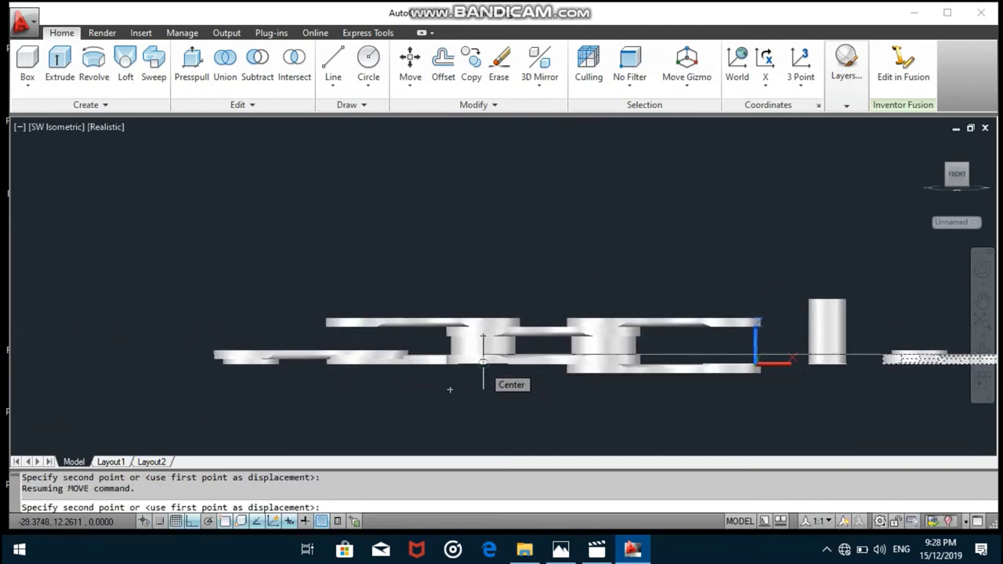
key("Escape")
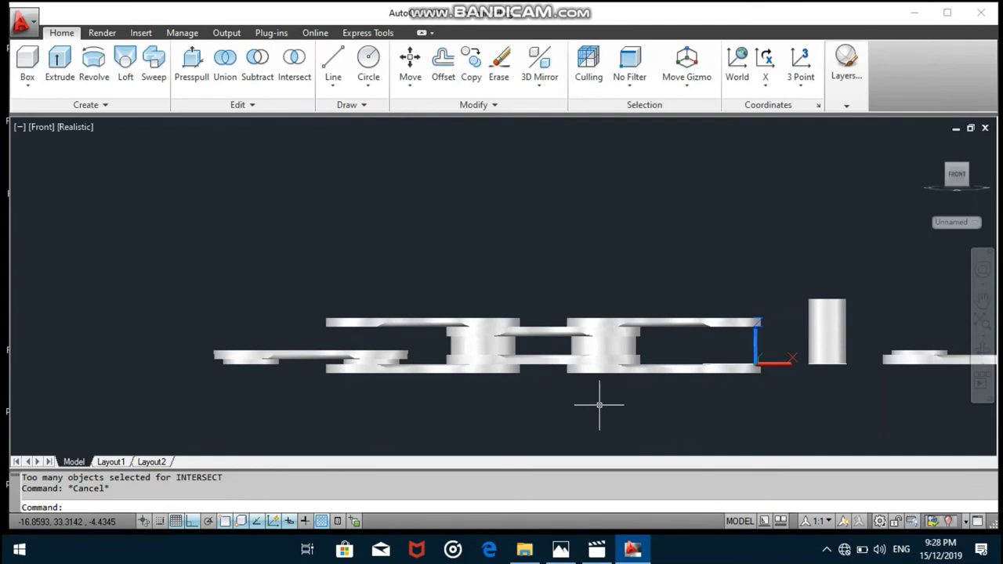
Step: Copy the loose bushing into the chain's right joint
left_click(821, 310)
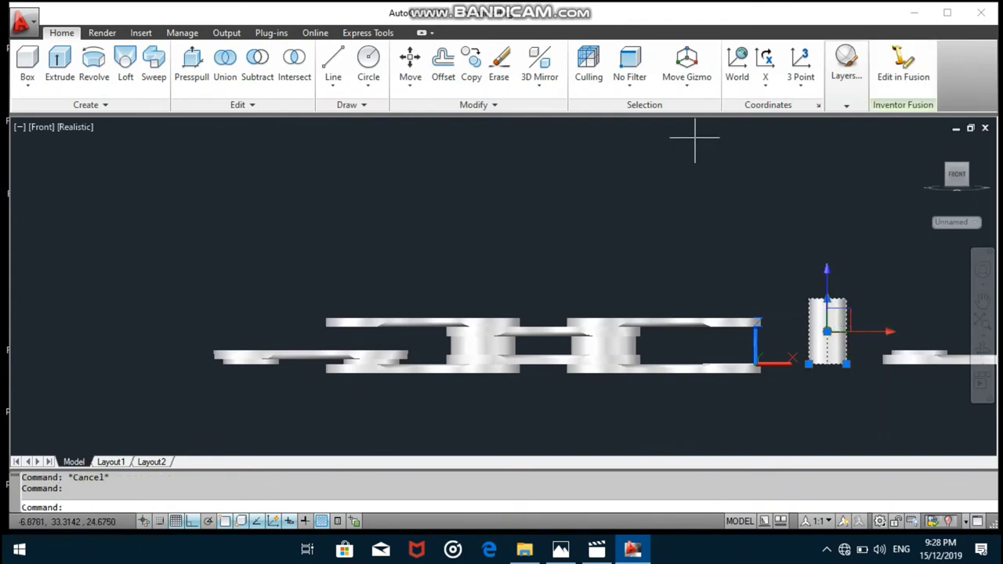
left_click(471, 62)
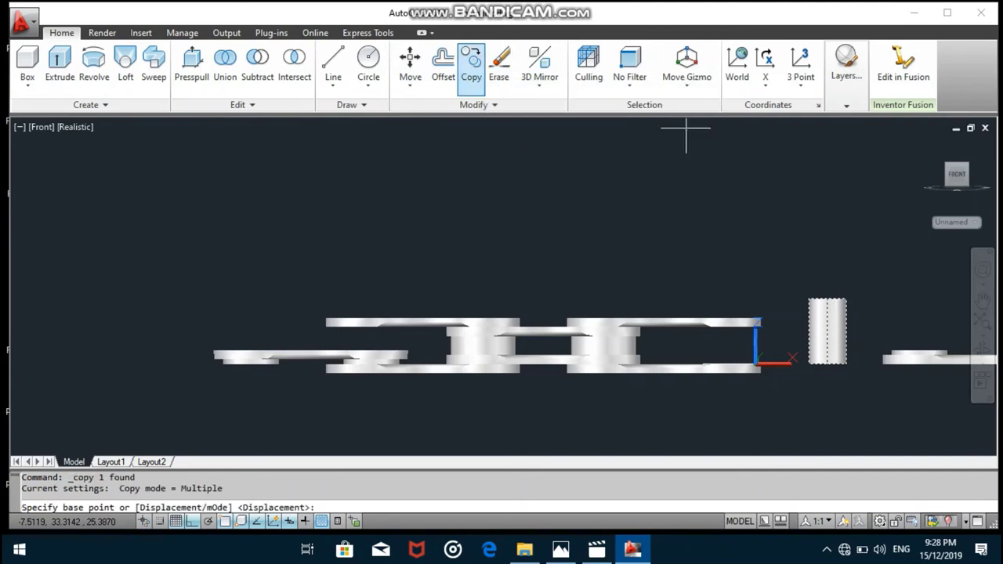
left_click(827, 300)
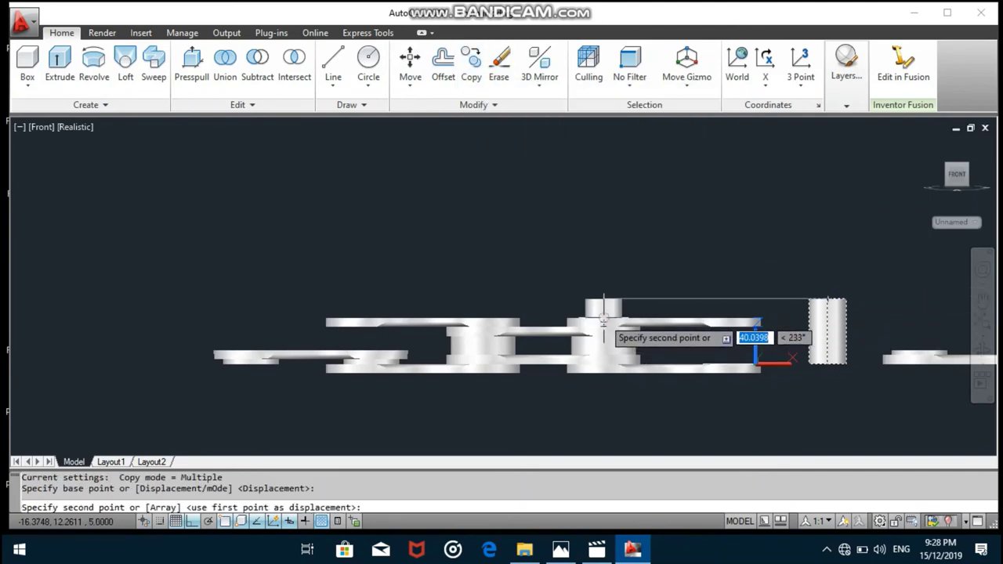
left_click(604, 318)
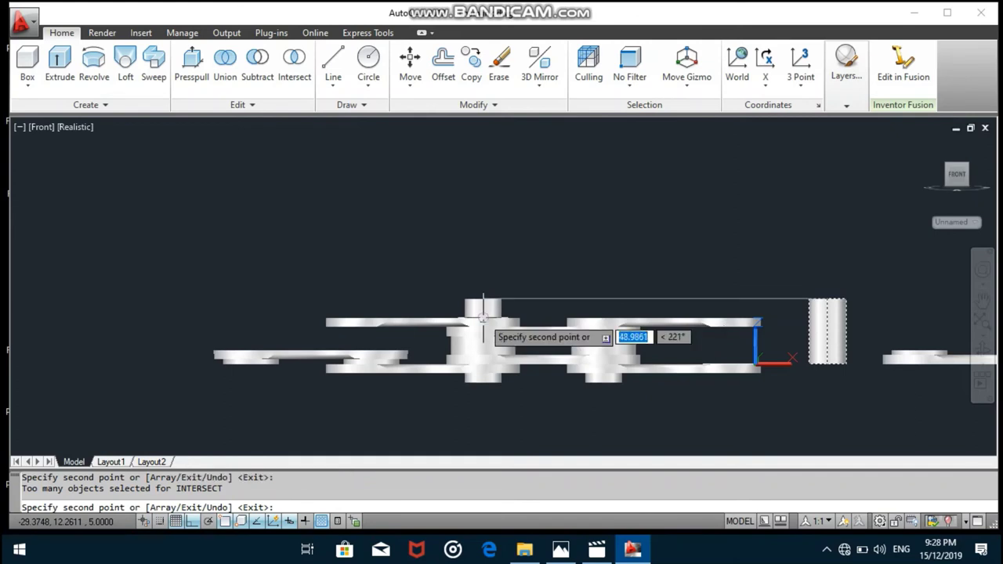
key("Escape")
Step: Raise the right and left joint bushings 0.5 units along Z between the plates
left_click(603, 351)
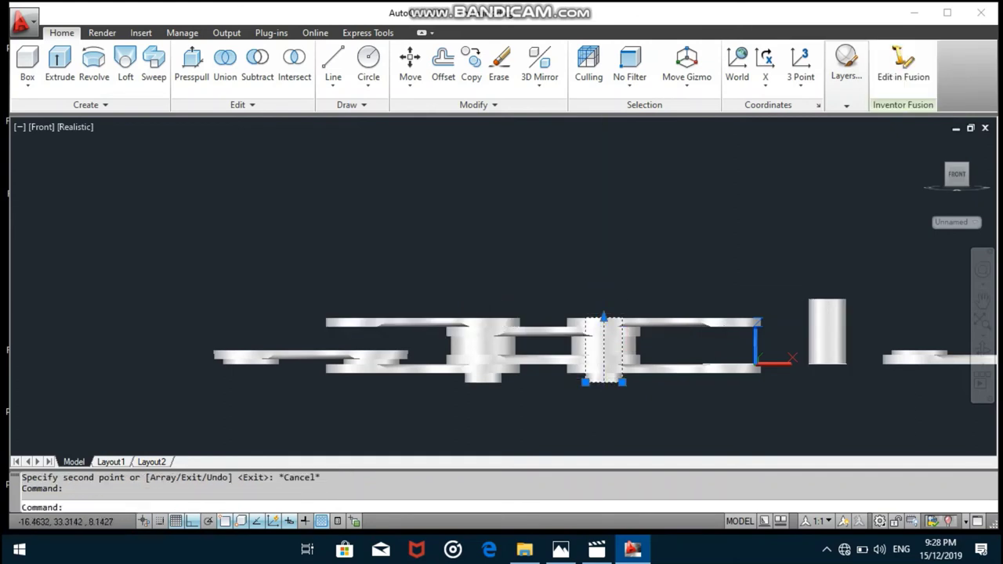
left_click(604, 318)
type(".5")
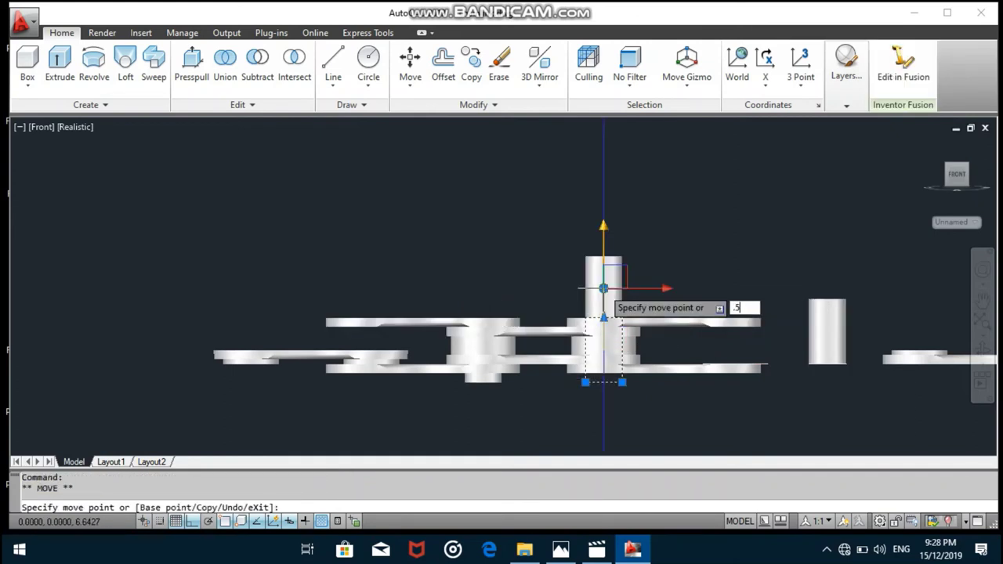
key("Return")
left_click(479, 381)
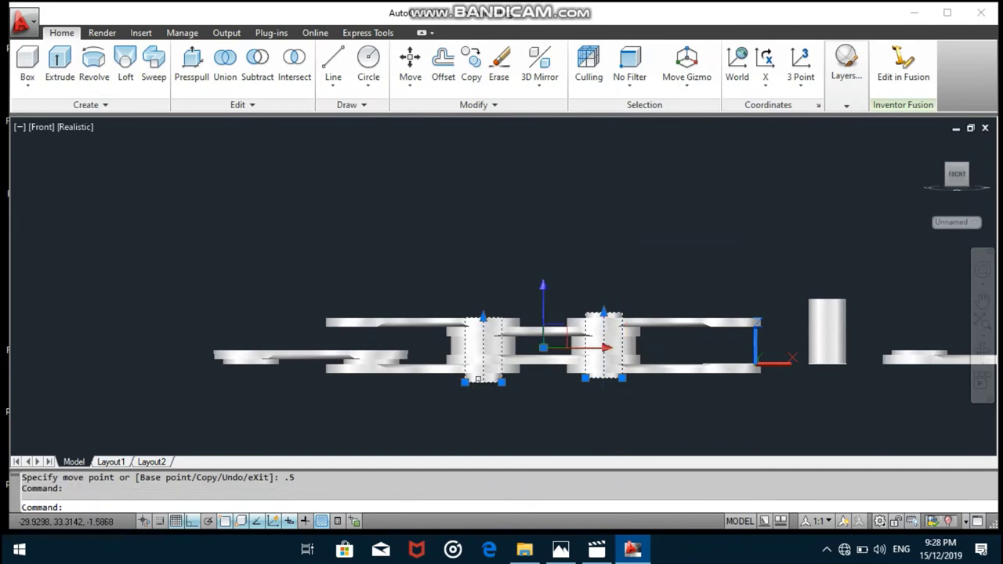
key("Escape")
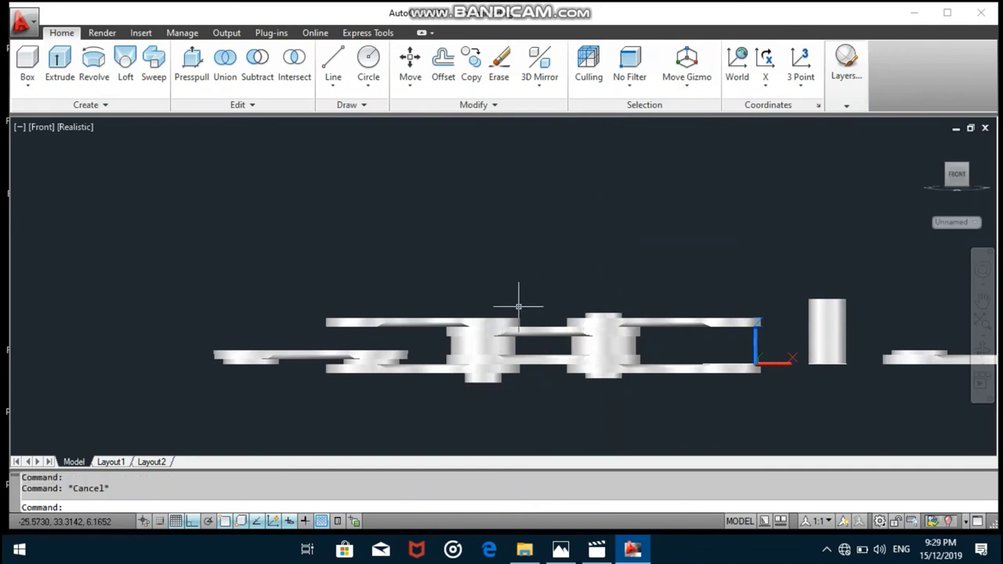
left_click(484, 380)
left_click(483, 297)
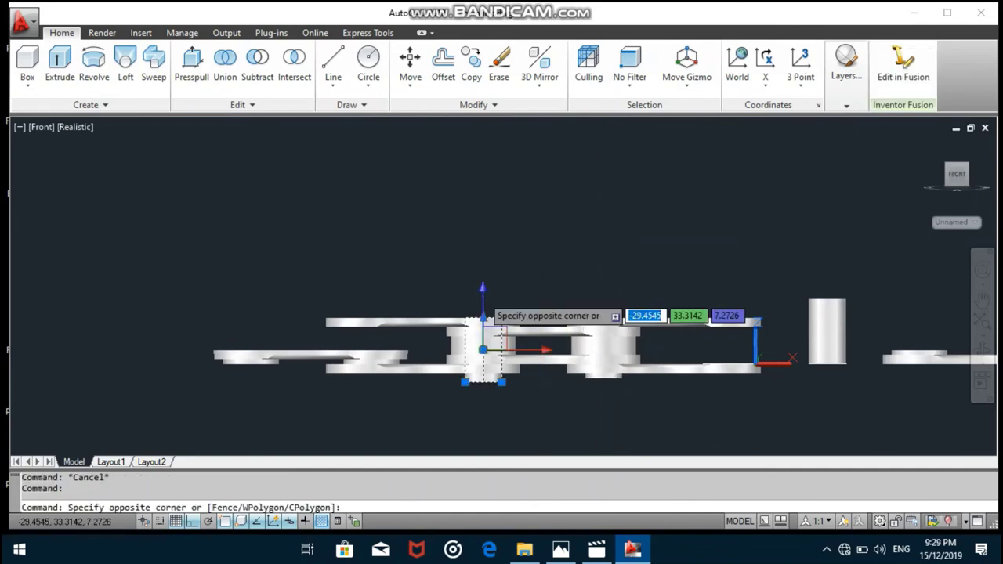
left_click(483, 297)
left_click(482, 314)
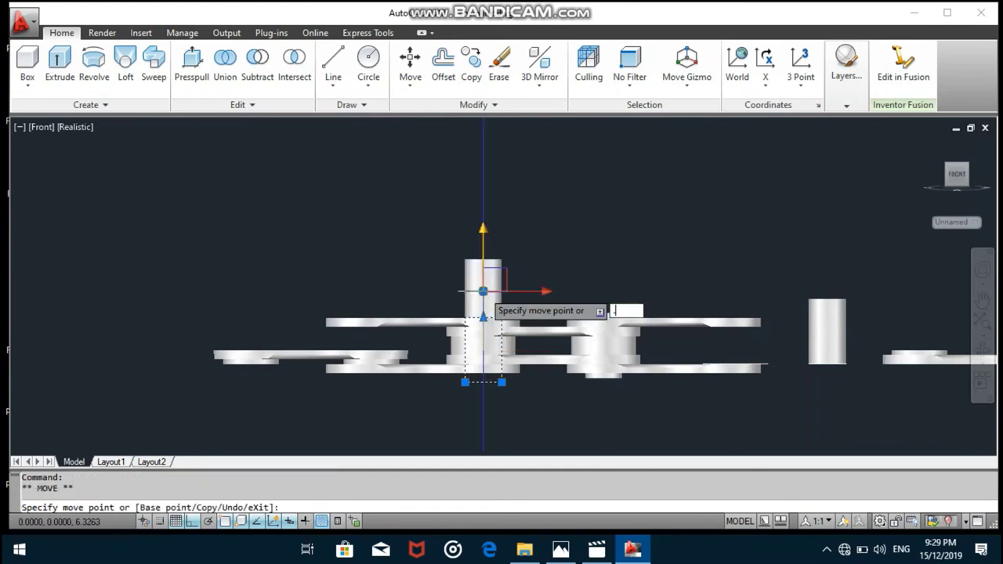
type(".5")
key("Return")
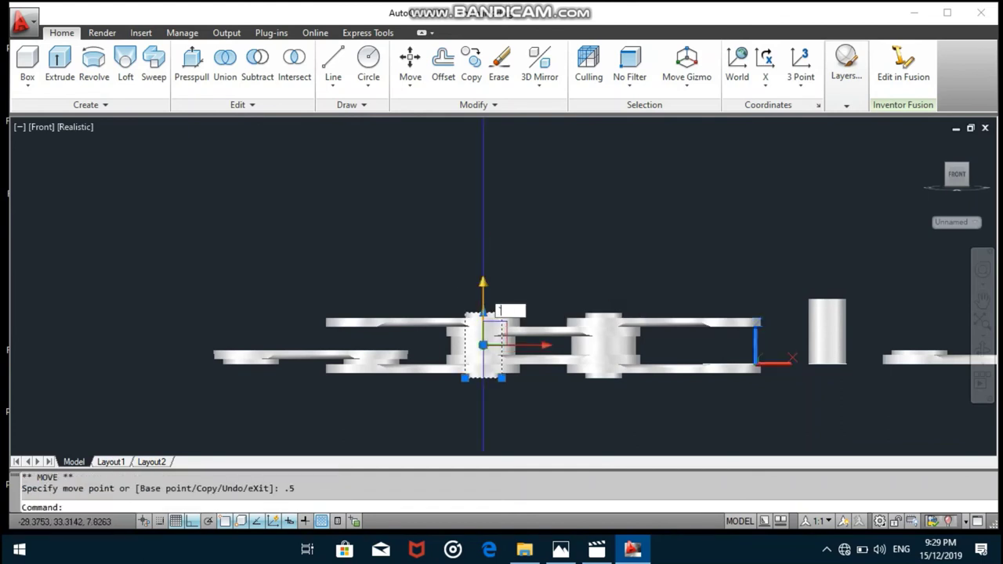
key("Escape")
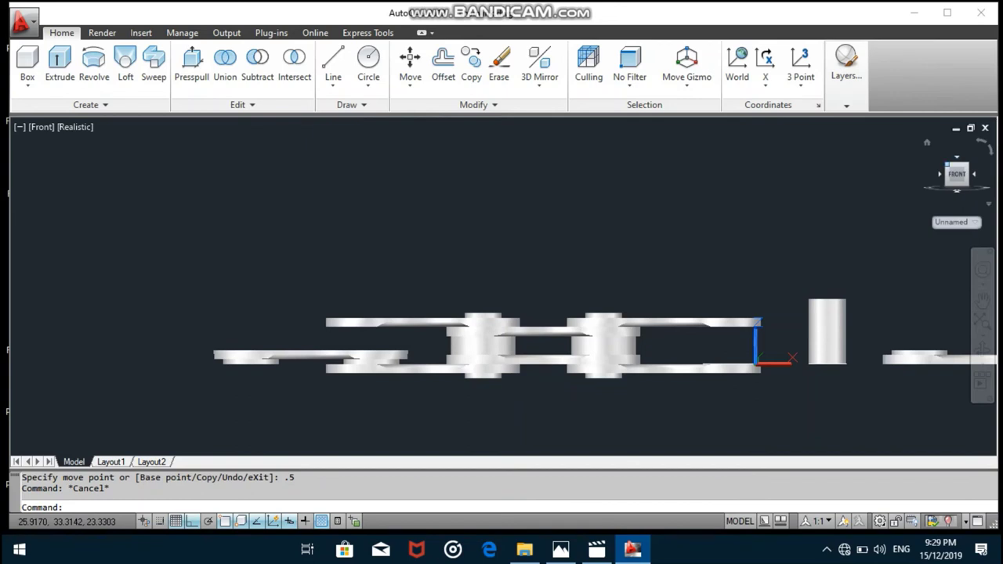
scroll(592, 355, "up", 3)
scroll(592, 355, "up", 3)
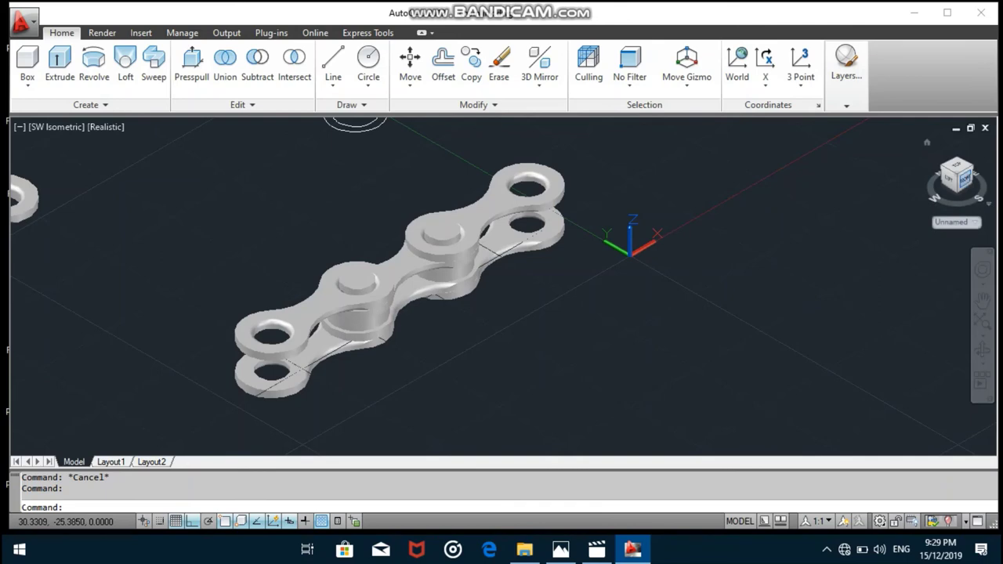
left_click(982, 297)
left_click_drag(549, 227, 432, 353)
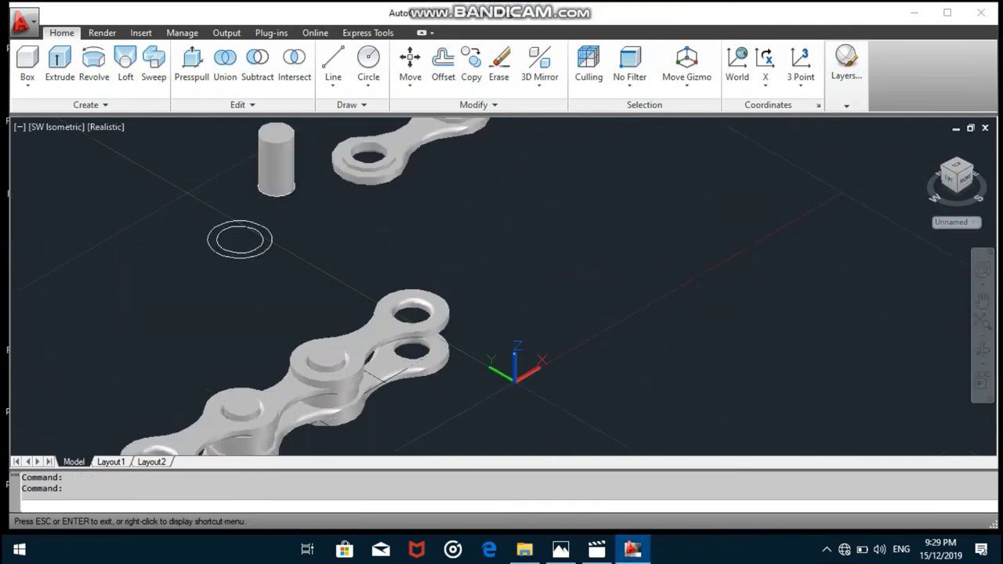
mouse_move(502, 282)
left_mouse_down()
mouse_move(659, 149)
mouse_move(568, 282)
mouse_move(659, 191)
mouse_move(802, 161)
mouse_move(700, 166)
mouse_move(508, 213)
left_mouse_up()
key("Escape")
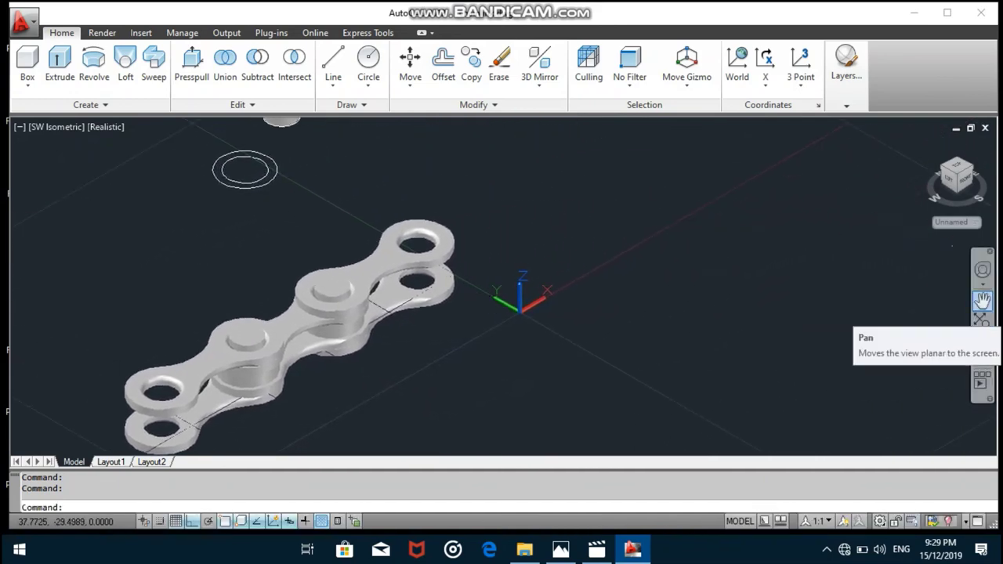
left_click(983, 300)
mouse_move(549, 235)
left_mouse_down()
mouse_move(637, 343)
mouse_move(805, 208)
mouse_move(745, 279)
mouse_move(707, 271)
mouse_move(636, 327)
mouse_move(604, 339)
mouse_move(736, 190)
left_mouse_up()
key("Escape")
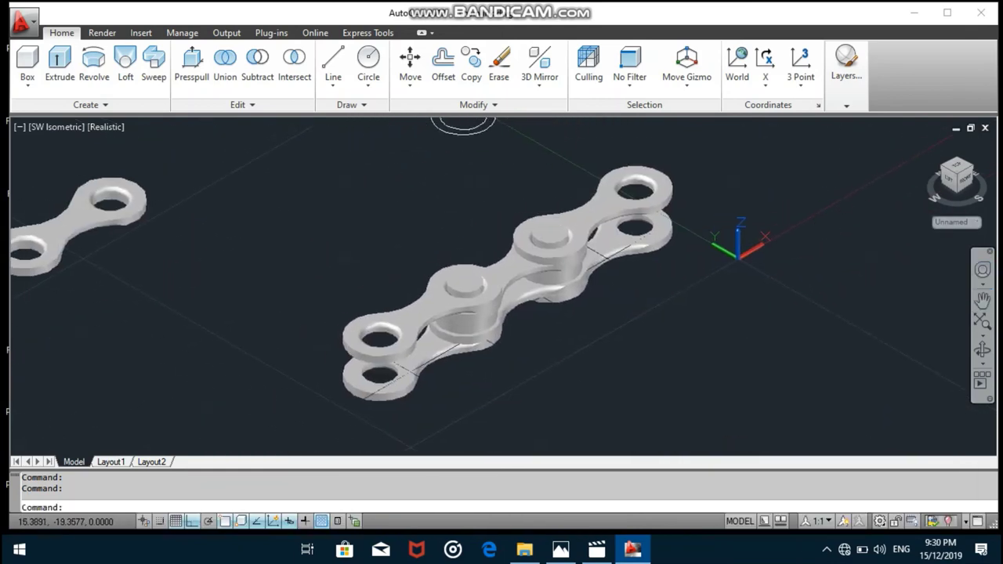
left_click(963, 179)
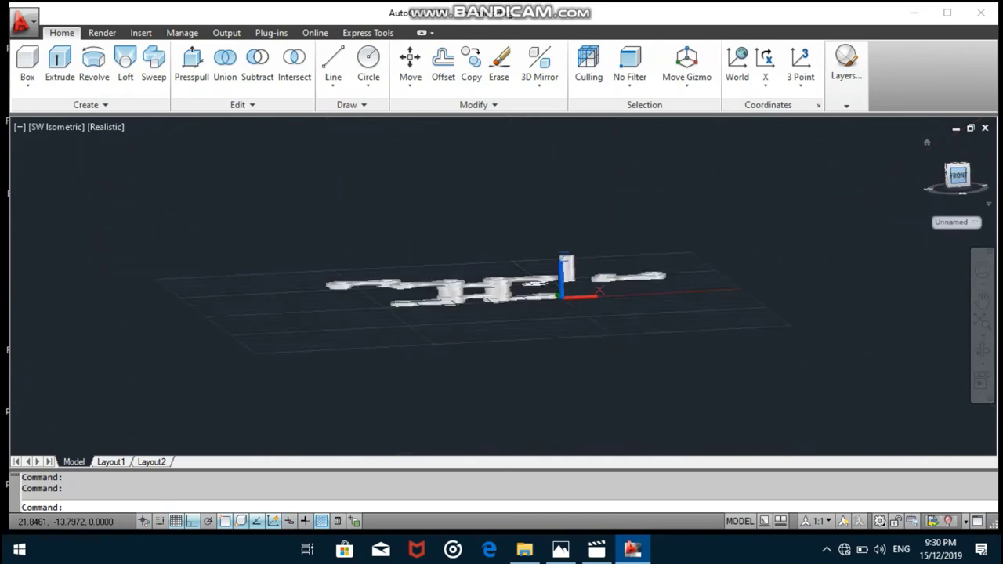
Step: Move the left loose link plate onto the chain's right end
left_click(510, 331)
scroll(508, 332, "up", 2)
scroll(506, 331, "up", 2)
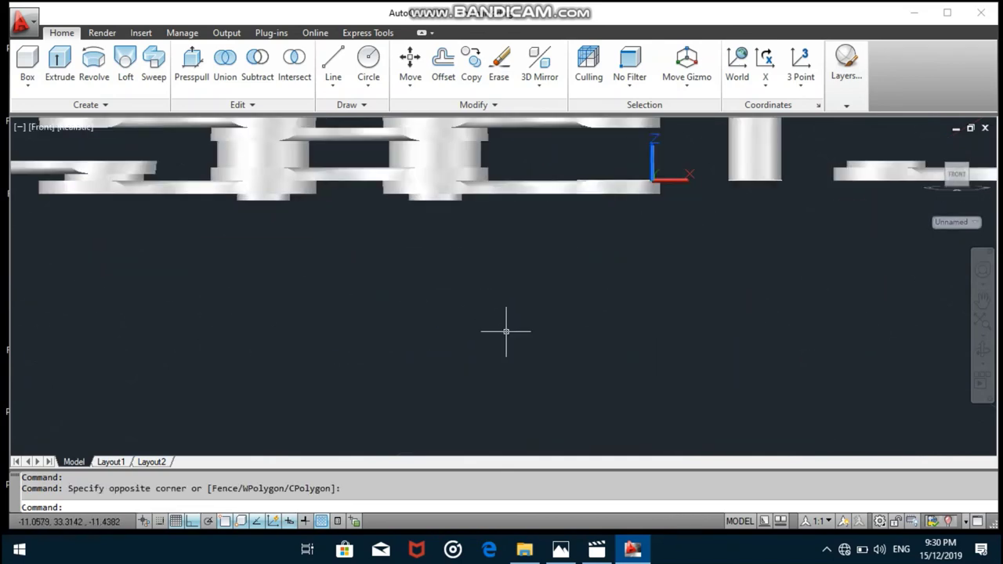
scroll(507, 331, "down", 2)
left_click(199, 232)
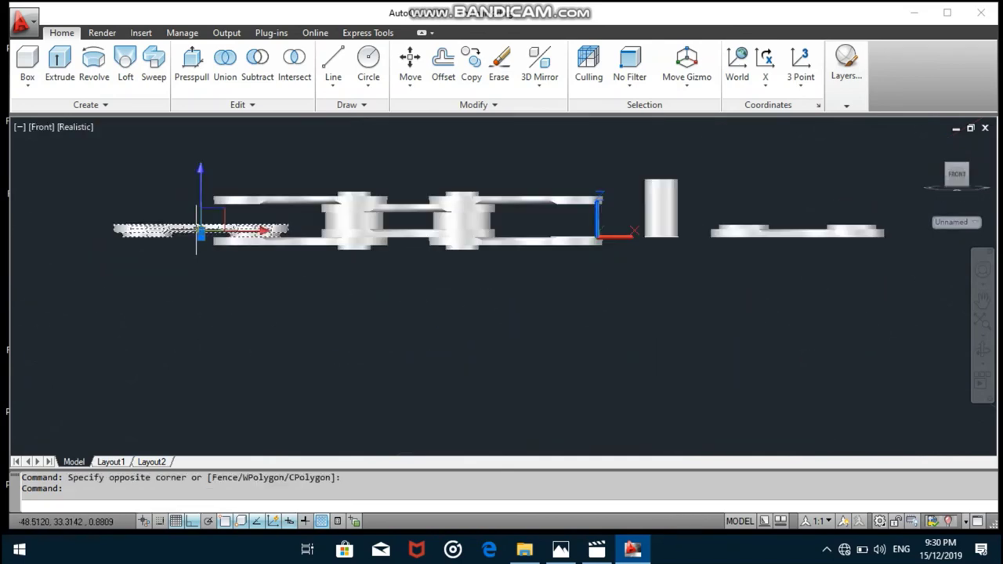
left_click(410, 67)
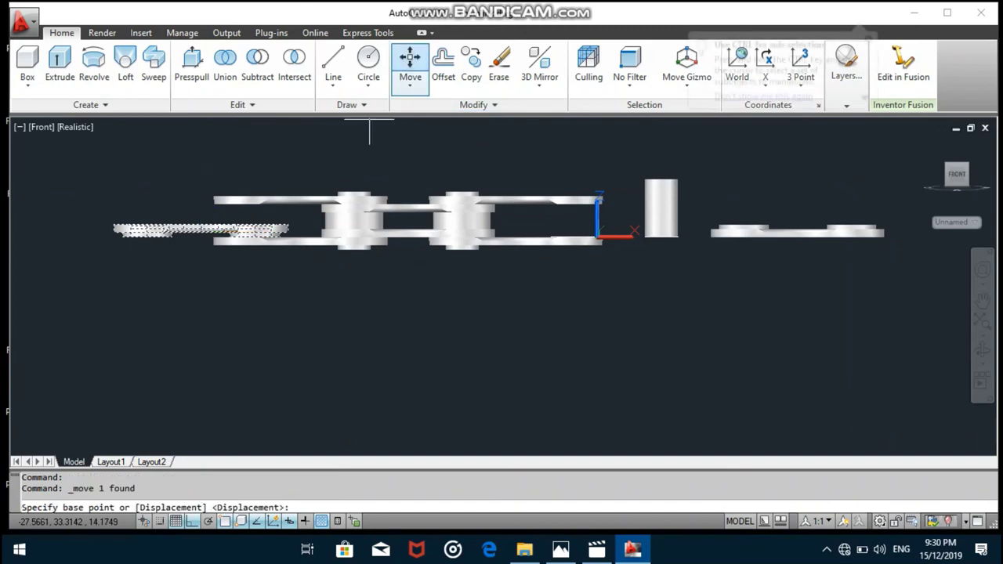
left_click(147, 230)
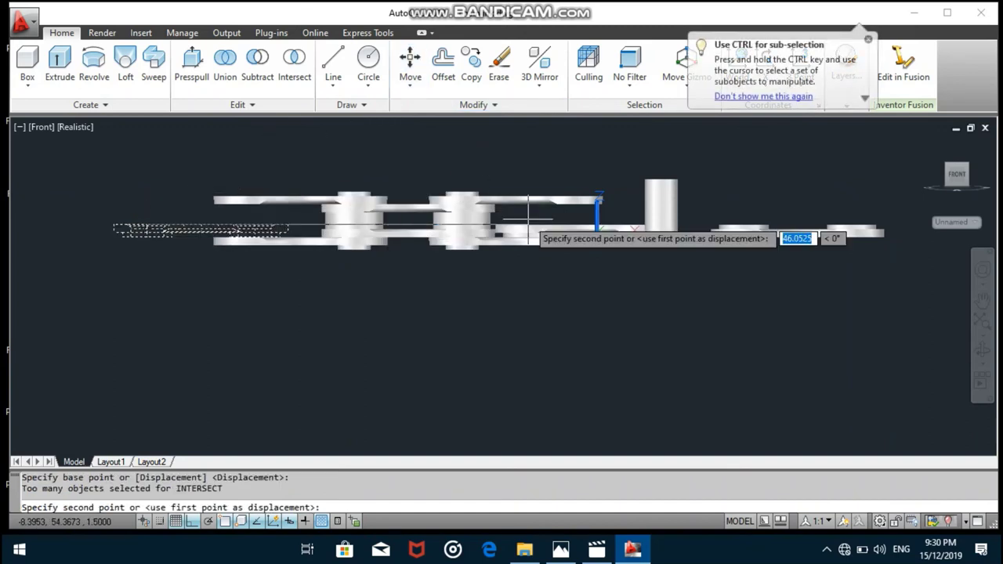
left_click(572, 206)
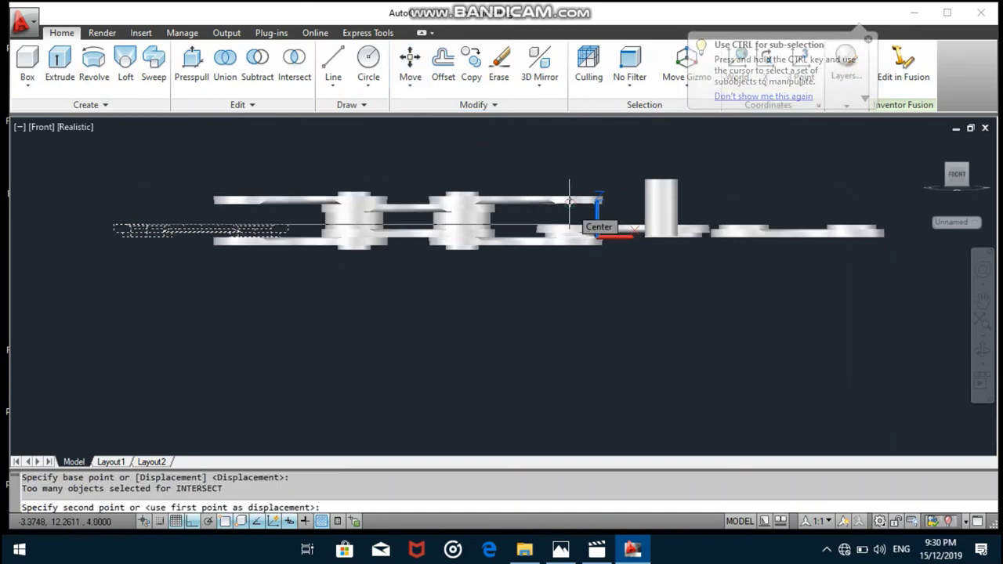
Step: Move the right loose link plate down into the lower position at the chain end
left_click(731, 228)
left_click(410, 67)
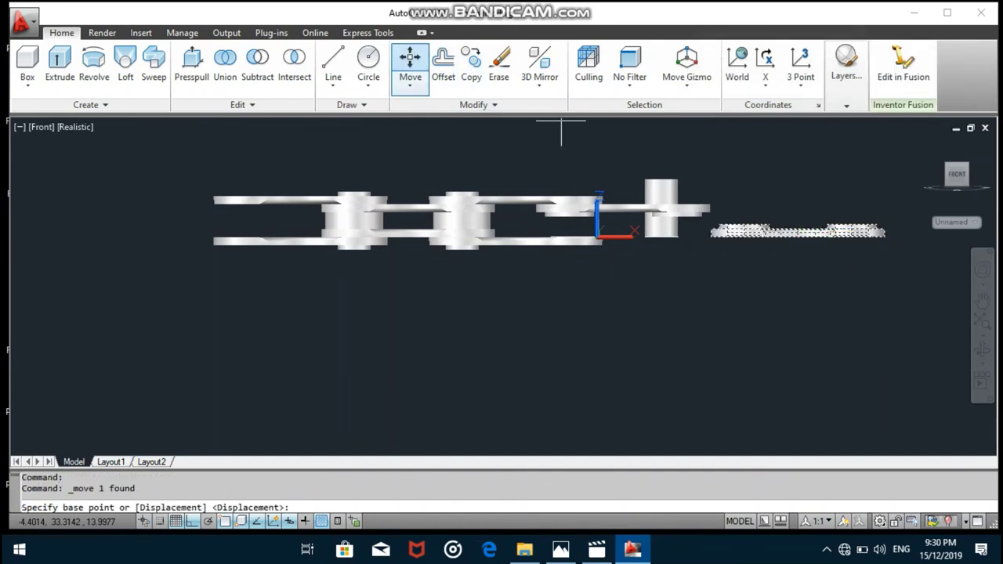
left_click(745, 231)
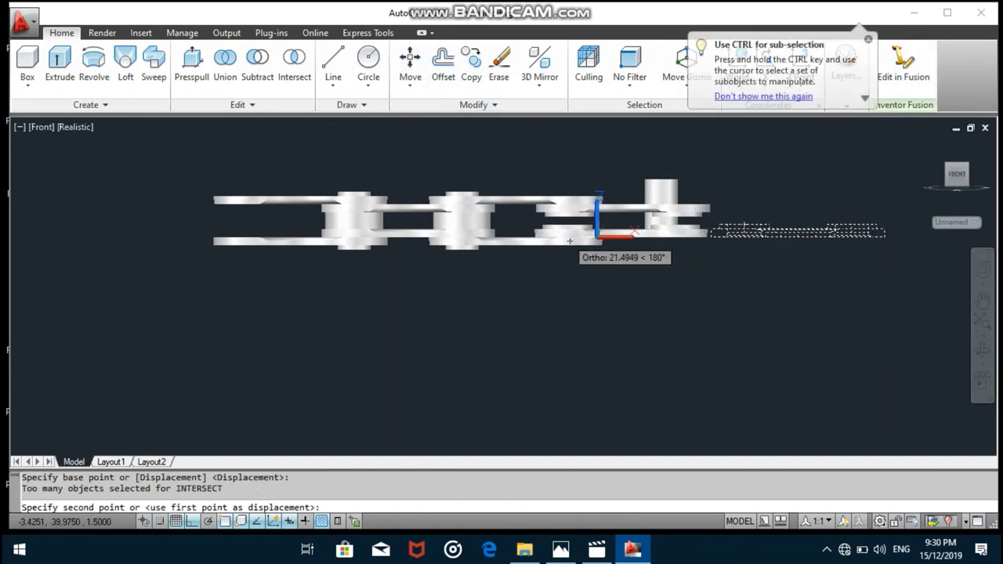
key("Escape")
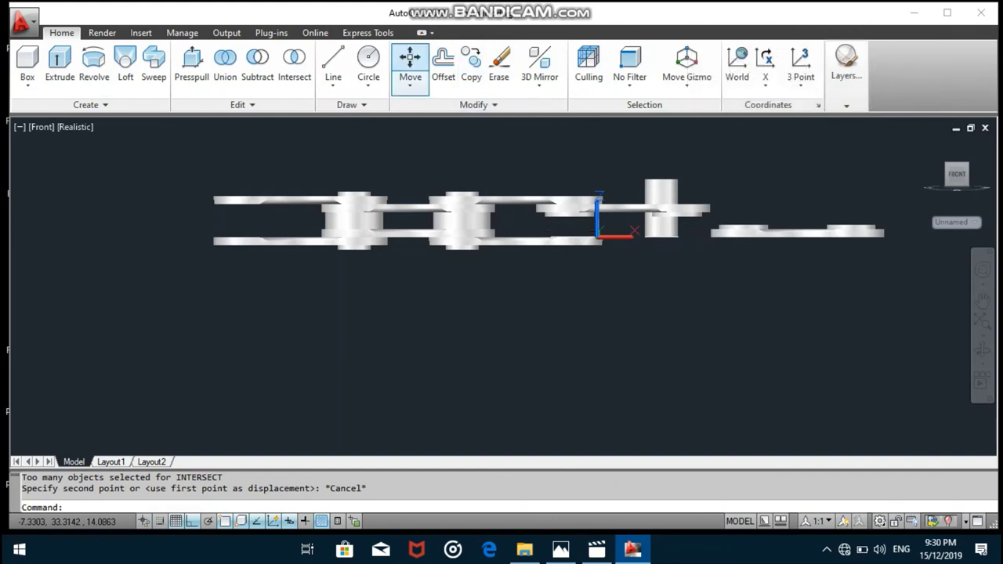
left_click(746, 229)
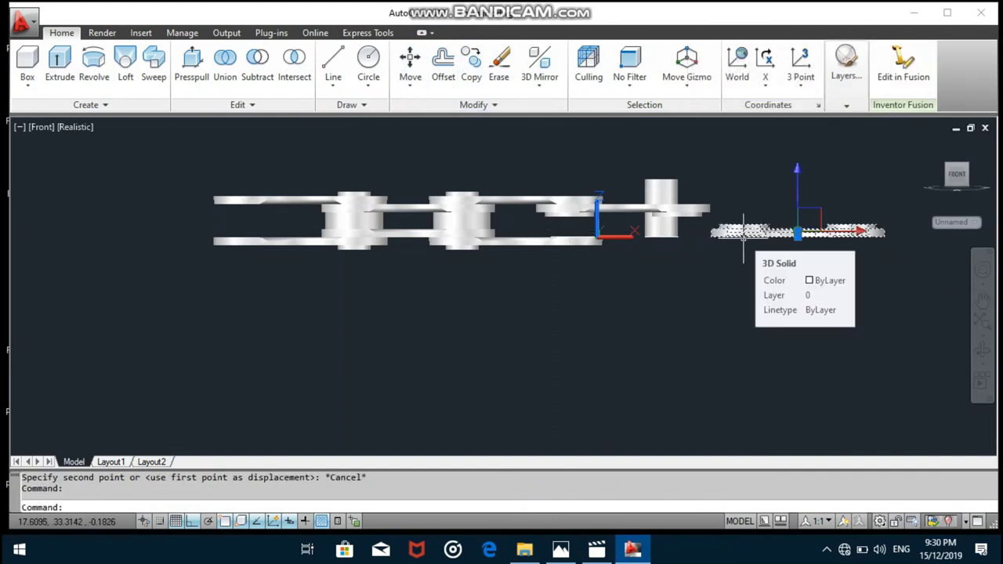
type("m")
key("Return")
left_click(745, 230)
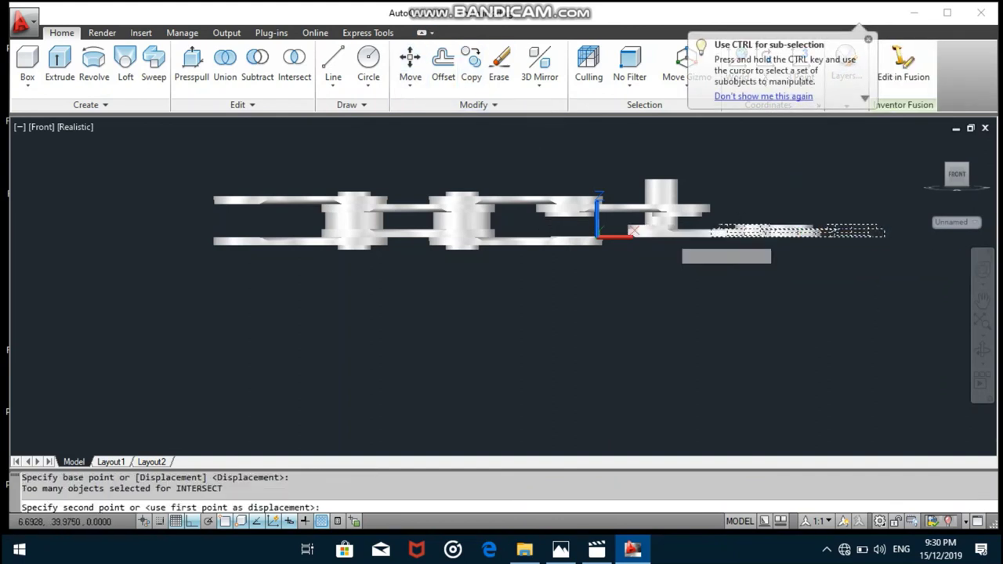
left_click(571, 235)
scroll(570, 235, "up", 2)
Step: Copy the middle link's bushing into the new right-end joint
scroll(572, 235, "up", 2)
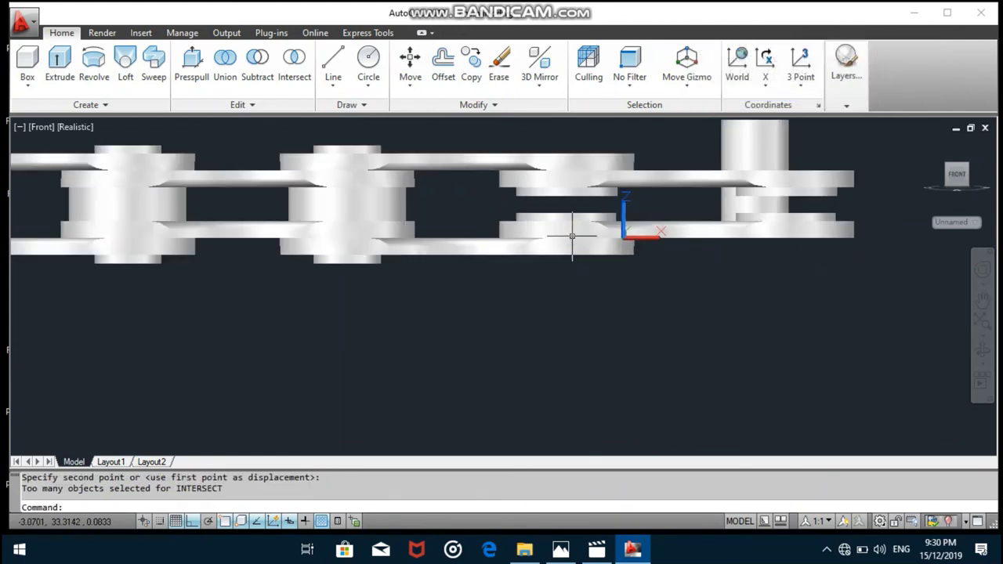
left_click(347, 211)
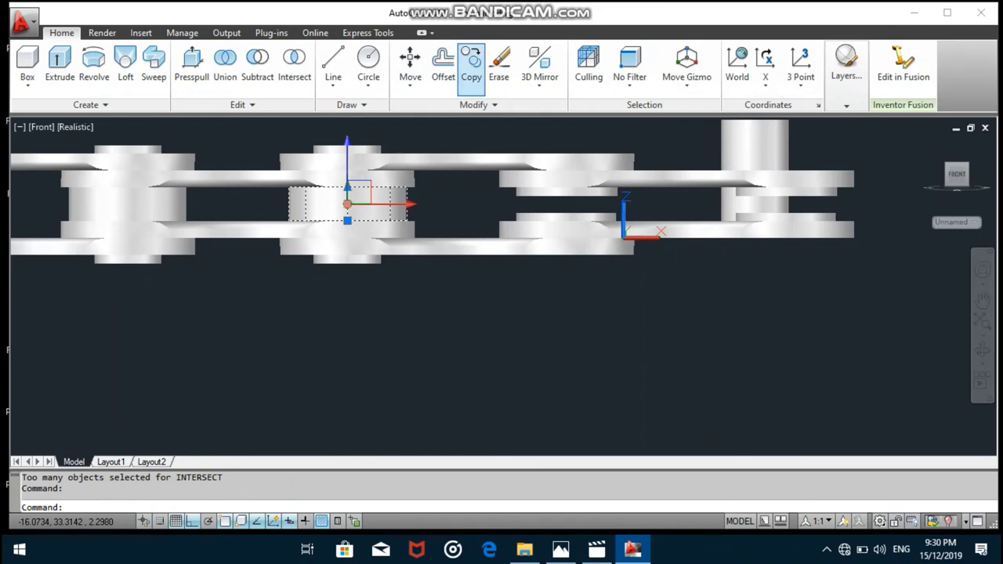
left_click(471, 66)
left_click(347, 212)
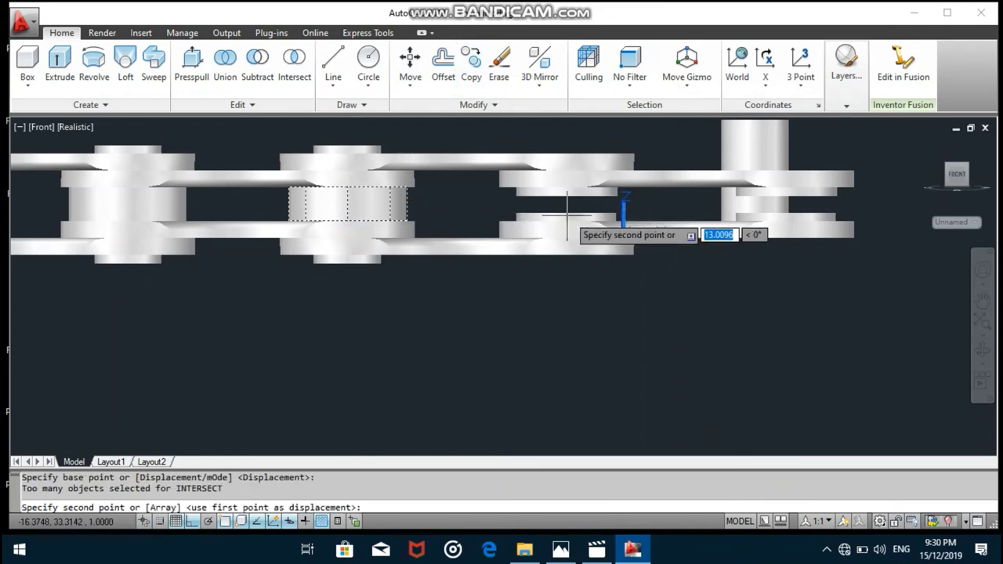
left_click(567, 222)
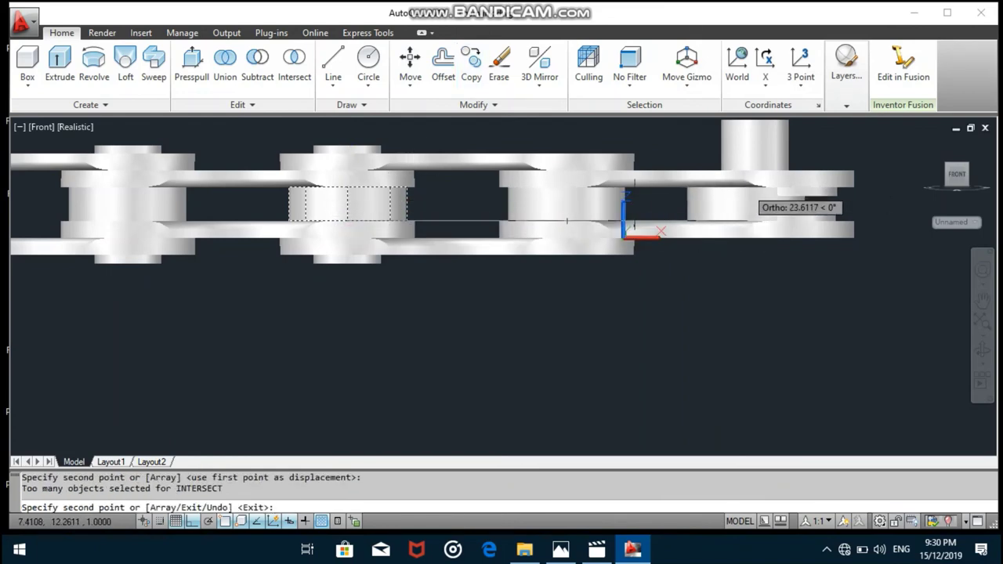
key("Escape")
Step: Move the pin through the right-end joint, nudge it 0.5 units, and view in SW Isometric
left_click(776, 164)
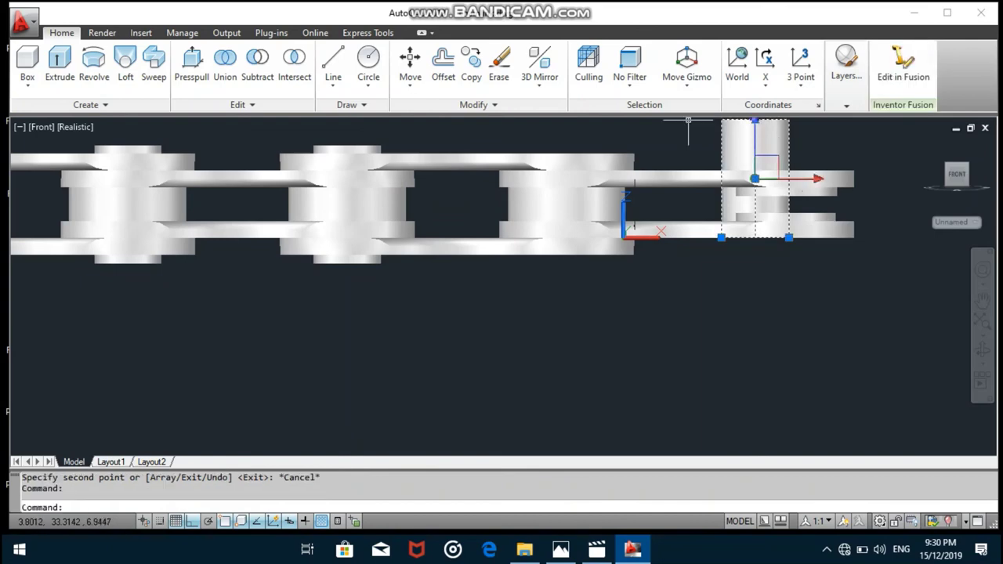
left_click(410, 63)
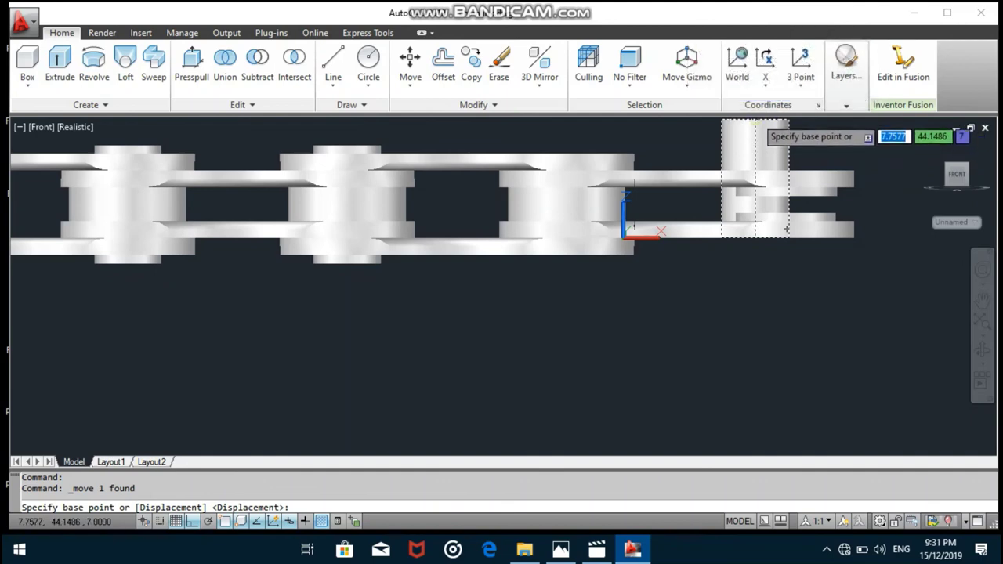
left_click(755, 122)
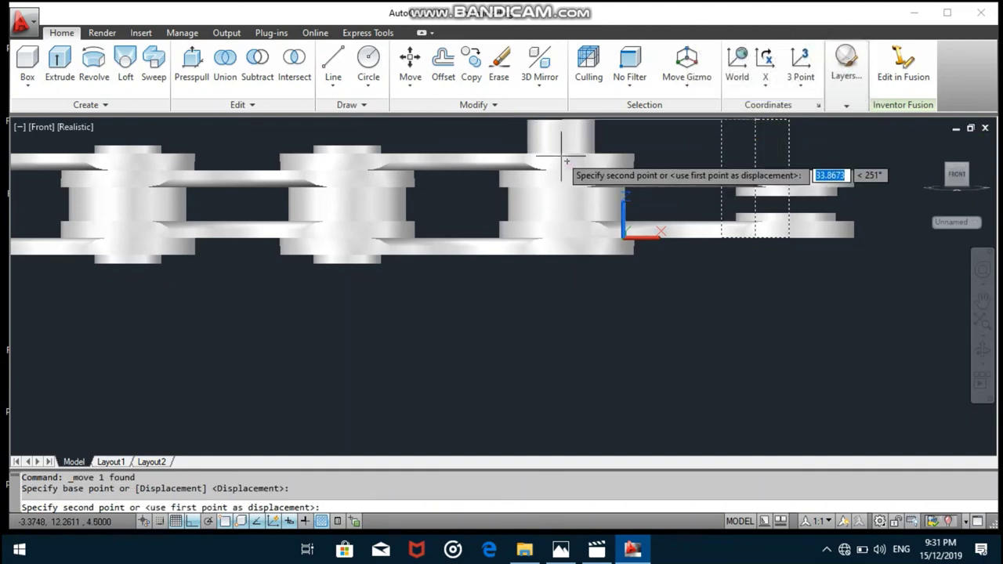
left_click(567, 152)
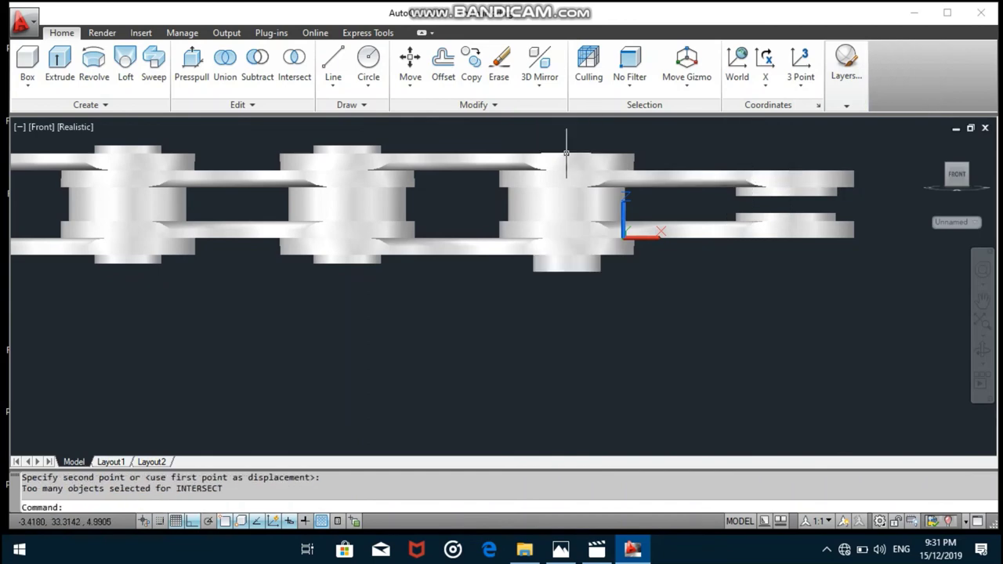
left_click(577, 264)
left_click(567, 212)
key("space")
type(".5")
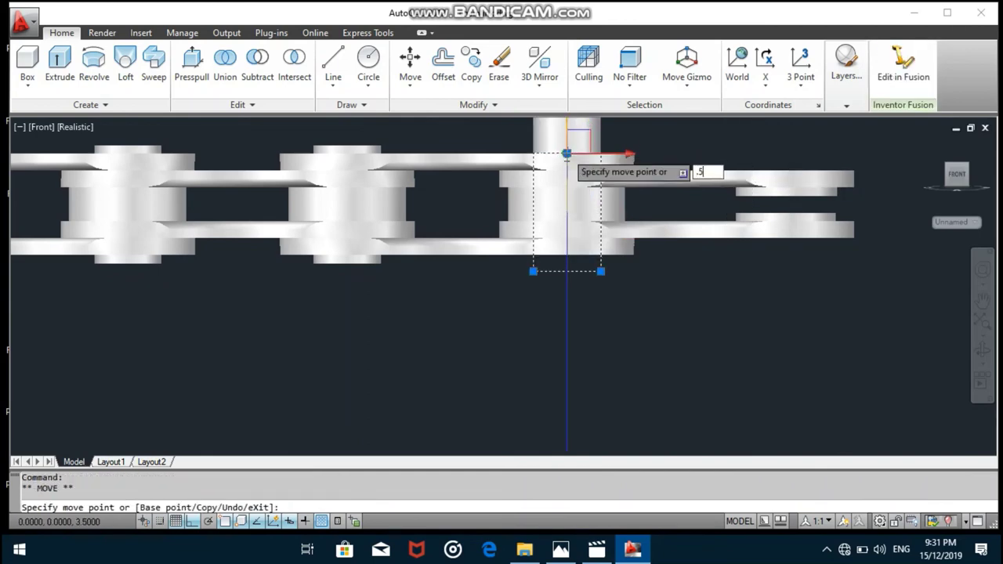
key("Return")
key("Escape")
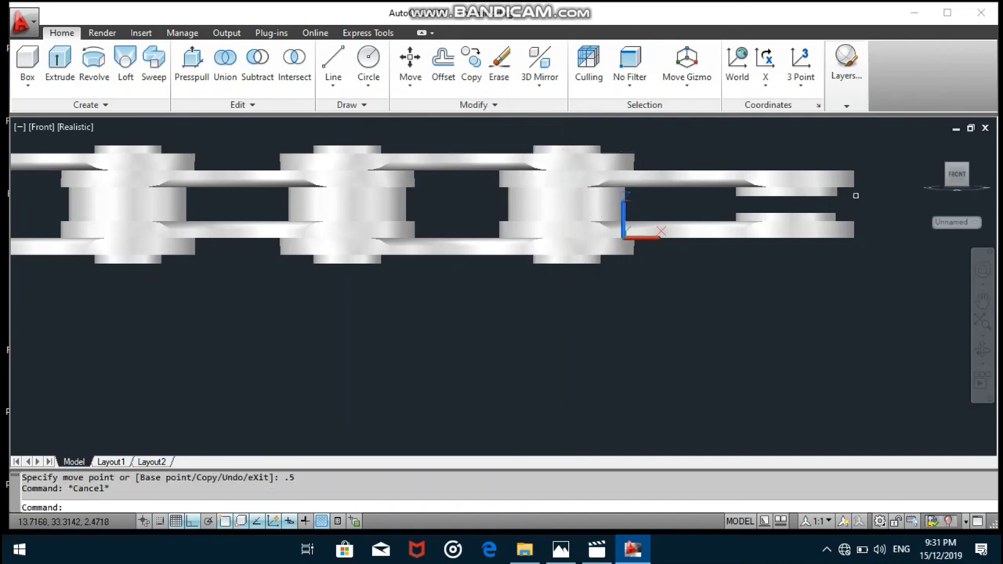
mouse_move(958, 177)
left_click(947, 166)
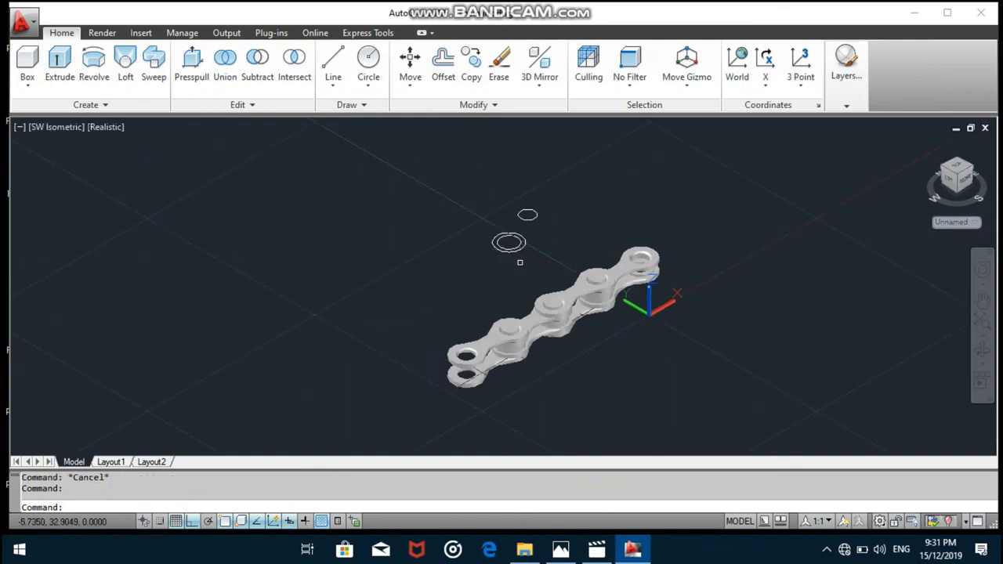
Step: Window-select the stray circles above the chain and erase them
left_click(520, 262)
left_click(506, 192)
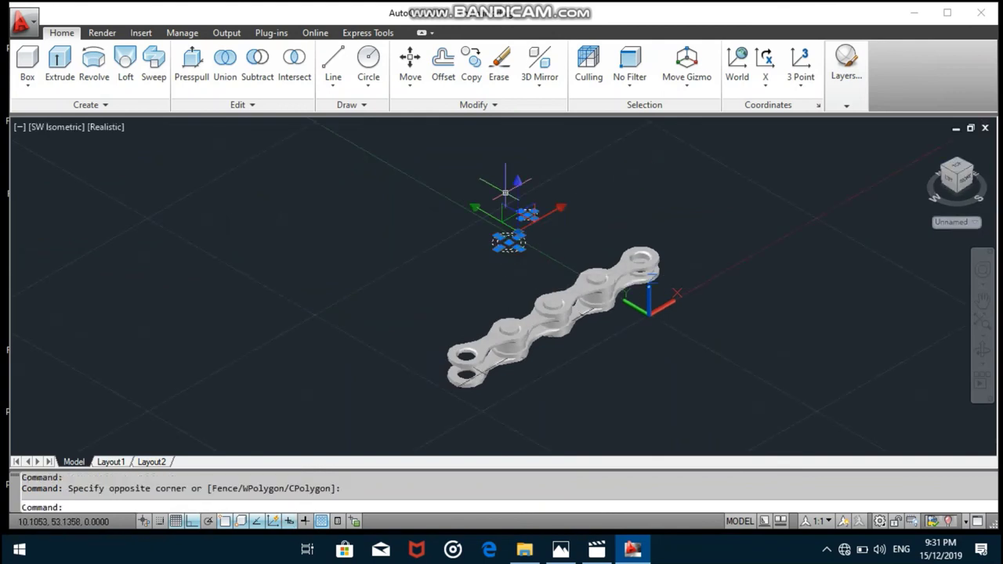
key("Delete")
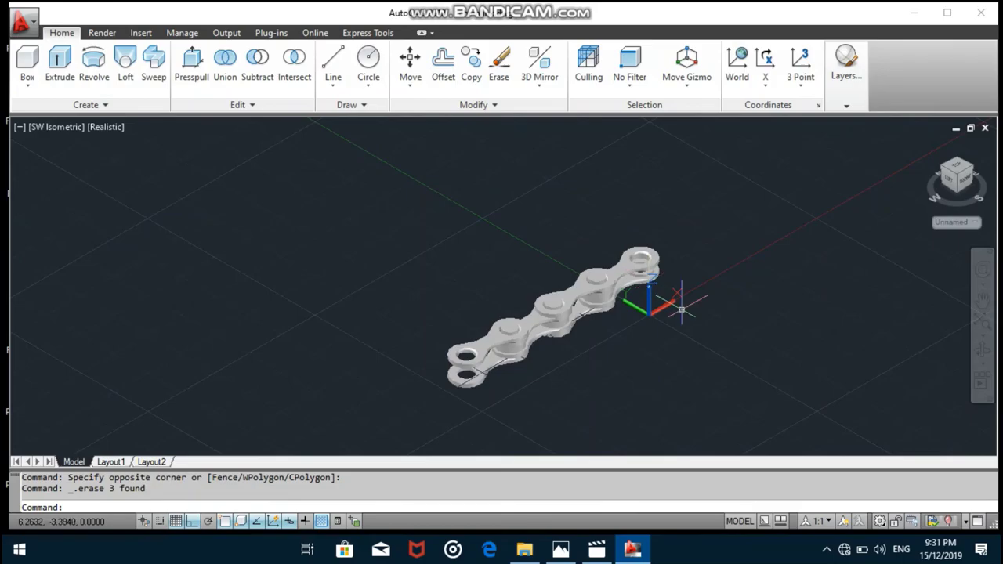